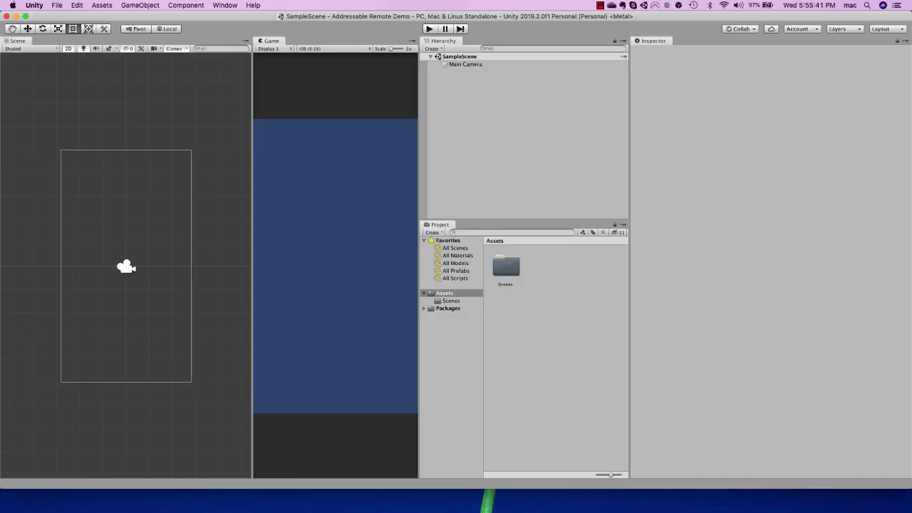
Switch the editor window arrangement to the saved Yogee layout
{"action": "left_click", "coordinate": [224, 5]}
{"action": "mouse_move", "coordinate": [230, 49]}
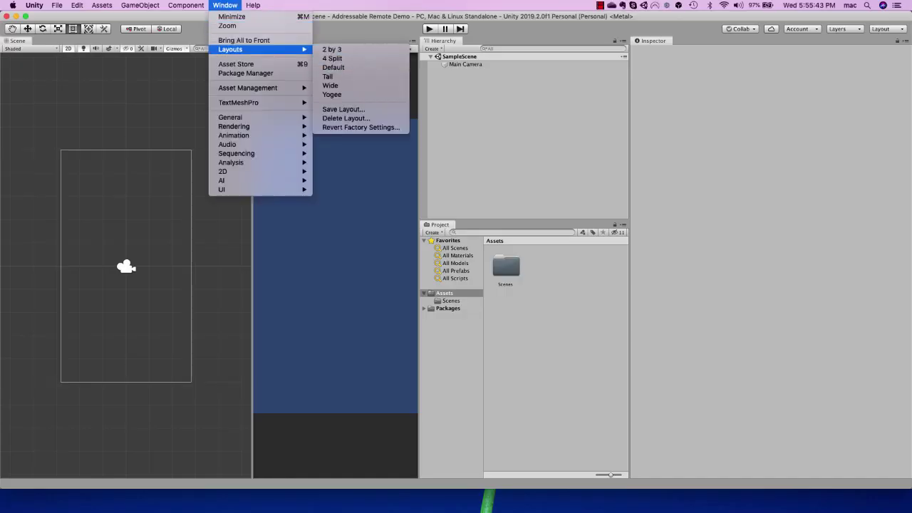
{"action": "left_click", "coordinate": [331, 94]}
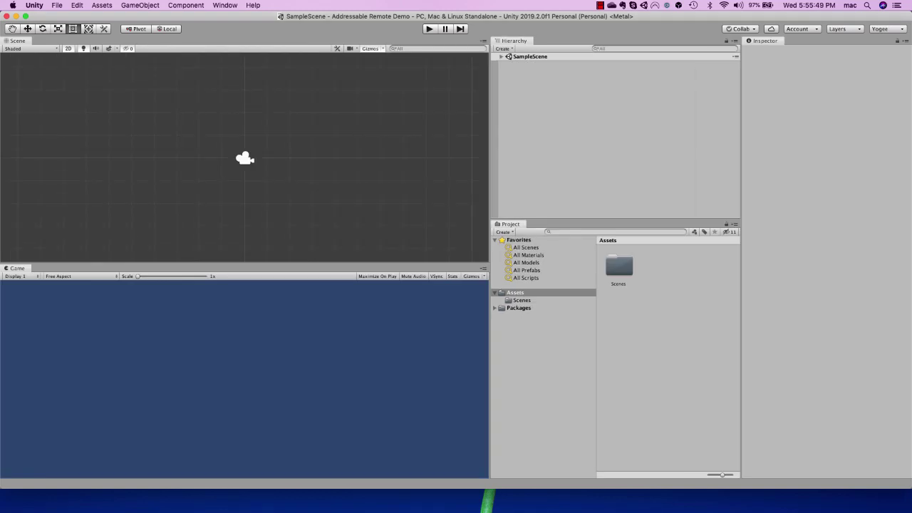
Create a folder named Sprites inside the project's Assets folder
{"action": "right_click", "coordinate": [521, 293]}
{"action": "mouse_move", "coordinate": [570, 295]}
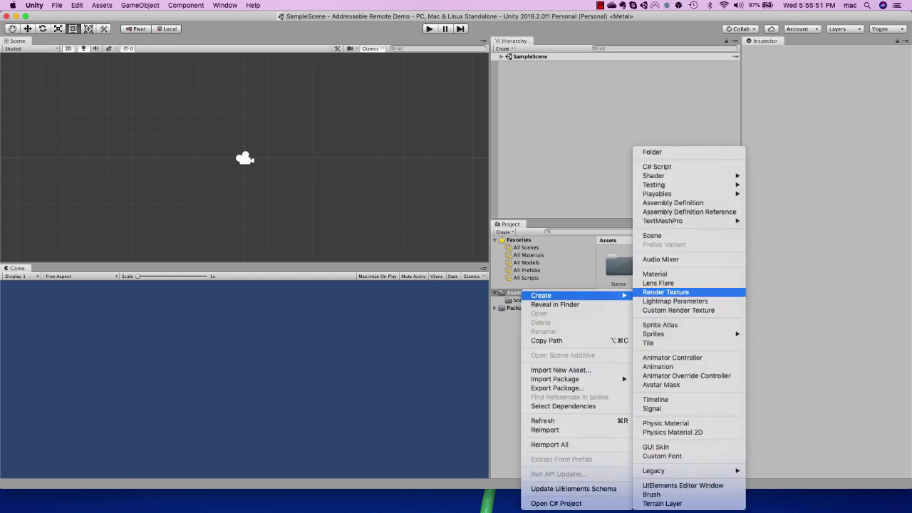
{"action": "left_click", "coordinate": [652, 152]}
{"action": "type", "text": "Sp"}
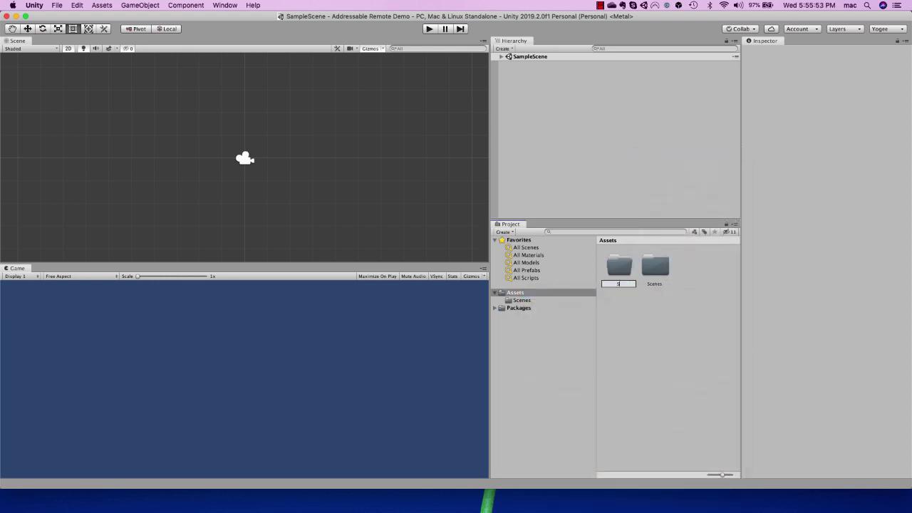
{"action": "type", "text": "rites"}
{"action": "key", "text": "Return"}
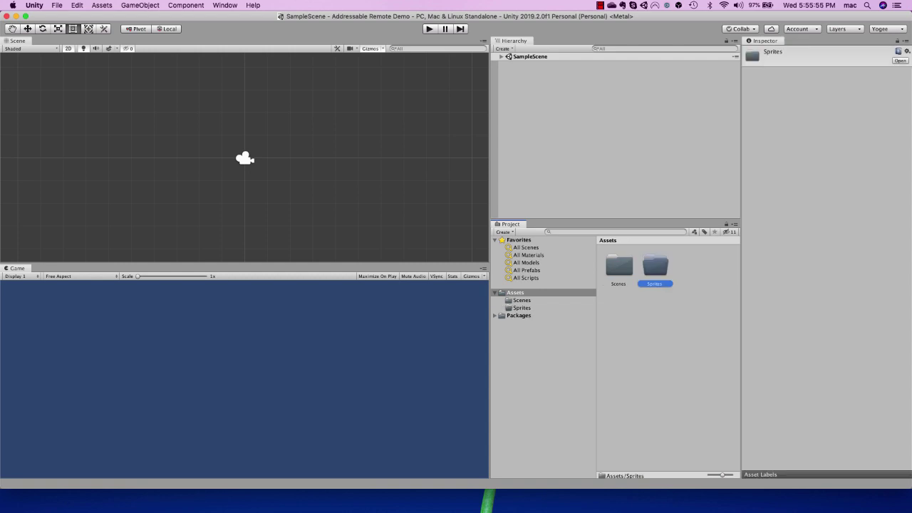
Create a folder named Prefabs in Assets, alongside the Scenes and Sprites folders
{"action": "right_click", "coordinate": [632, 291]}
{"action": "mouse_move", "coordinate": [652, 295]}
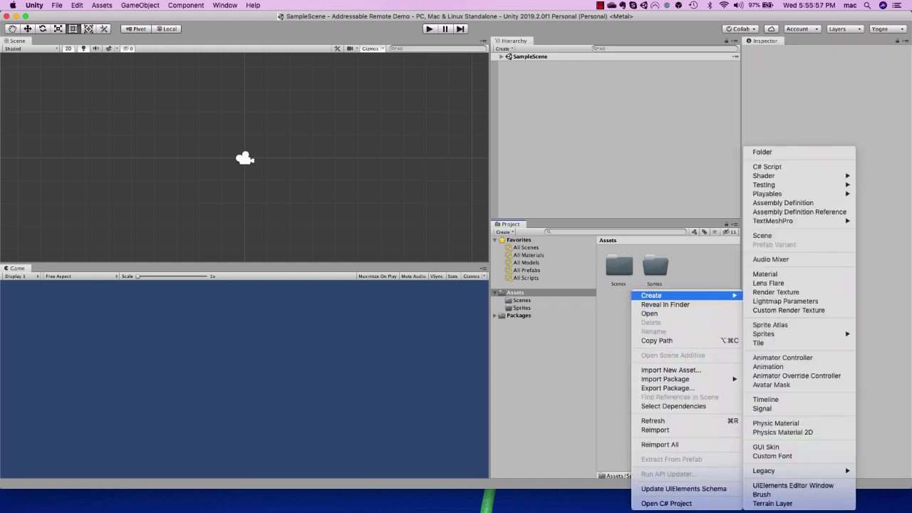
{"action": "left_click", "coordinate": [762, 152]}
{"action": "type", "text": "Prefabs"}
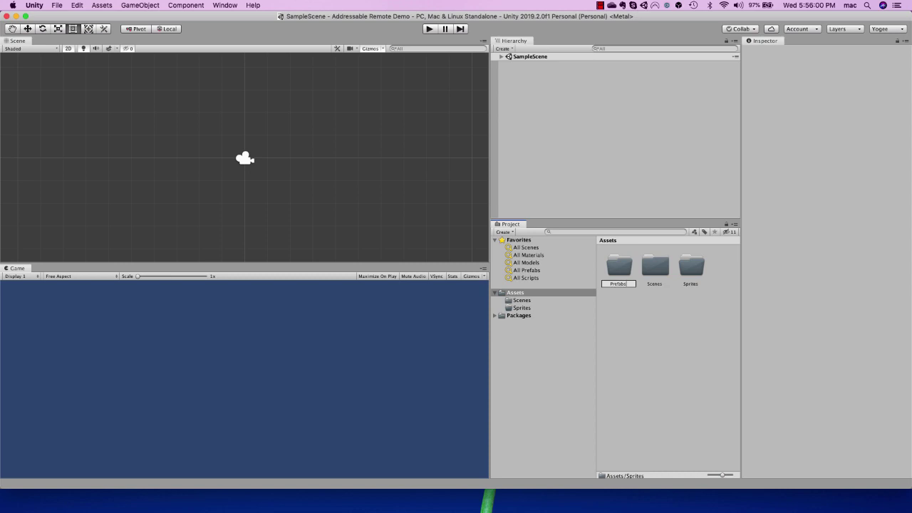
{"action": "key", "text": "Return"}
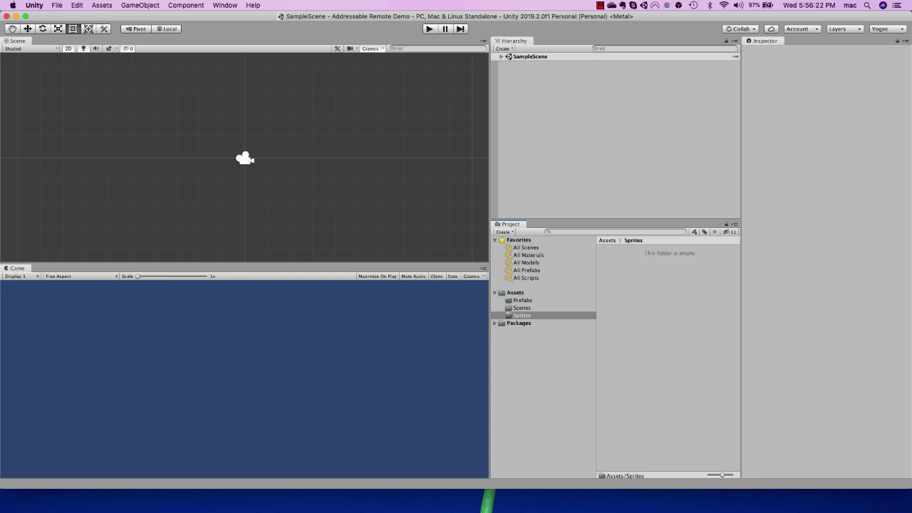
Import the five numbered Apple Watch images into the Sprites folder and add each one to SampleScene as a sprite object
{"action": "left_click_drag", "start_coordinate": [670, 388], "coordinate": [669, 321]}
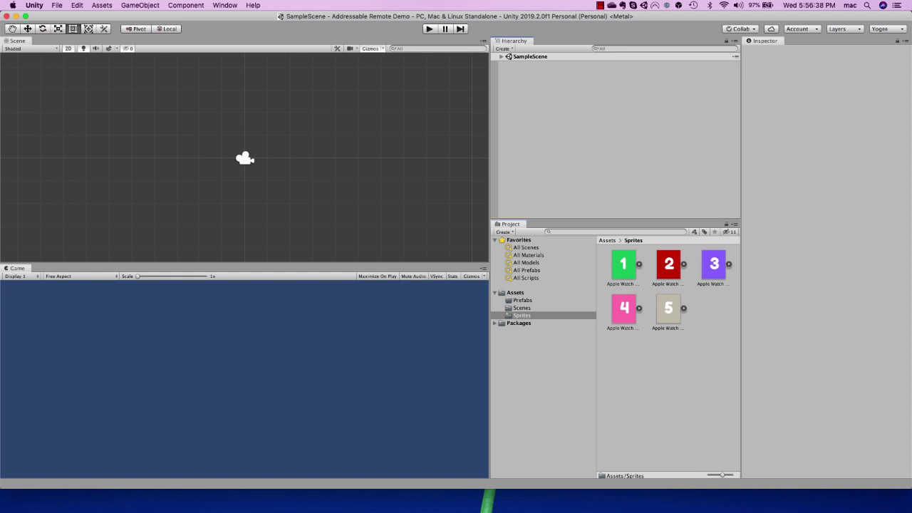
{"action": "left_click_drag", "start_coordinate": [623, 264], "coordinate": [534, 146]}
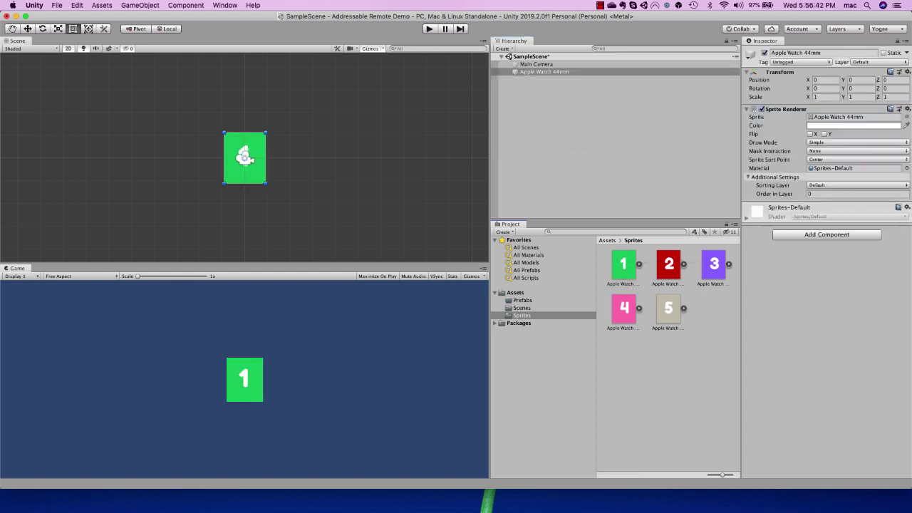
{"action": "left_click_drag", "start_coordinate": [669, 265], "coordinate": [600, 187]}
{"action": "left_click_drag", "start_coordinate": [714, 265], "coordinate": [622, 173]}
{"action": "left_click_drag", "start_coordinate": [623, 308], "coordinate": [619, 179]}
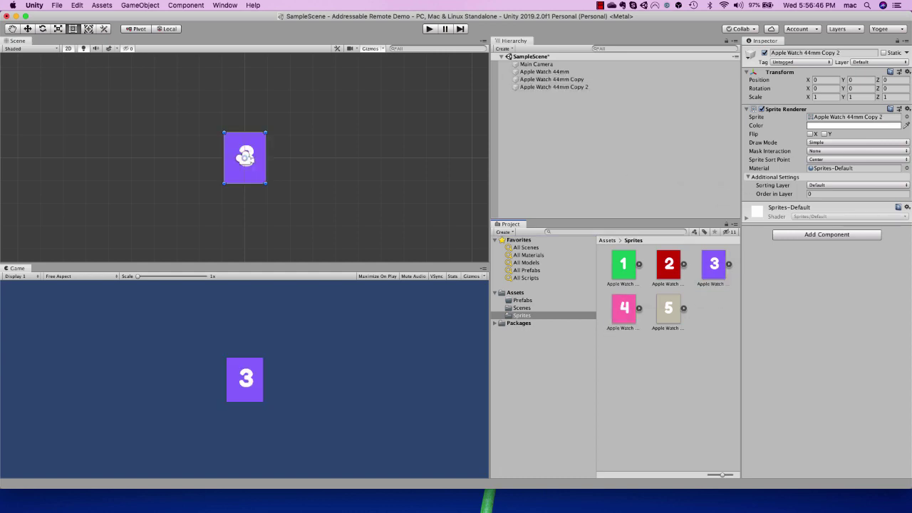
{"action": "left_click_drag", "start_coordinate": [668, 308], "coordinate": [614, 177]}
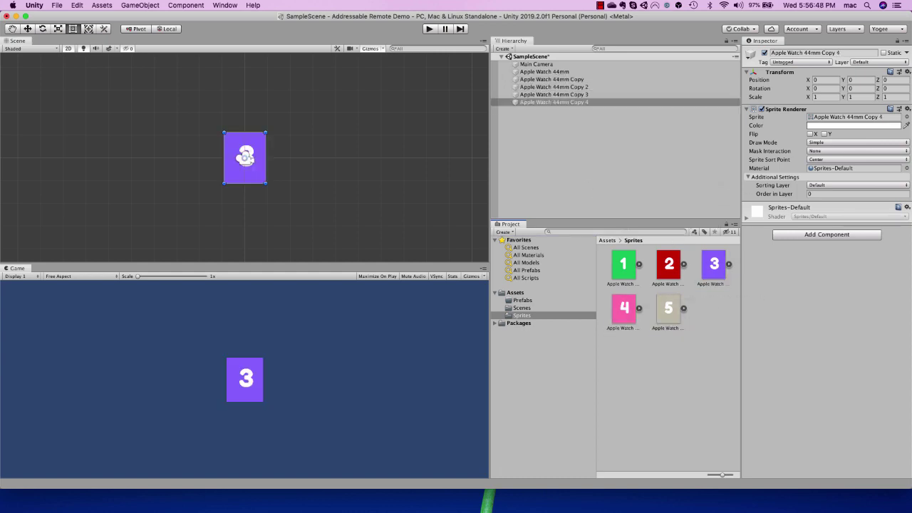
Turn each of the five Apple Watch sprite objects in the scene into a prefab in the Prefabs folder
{"action": "left_click", "coordinate": [522, 300]}
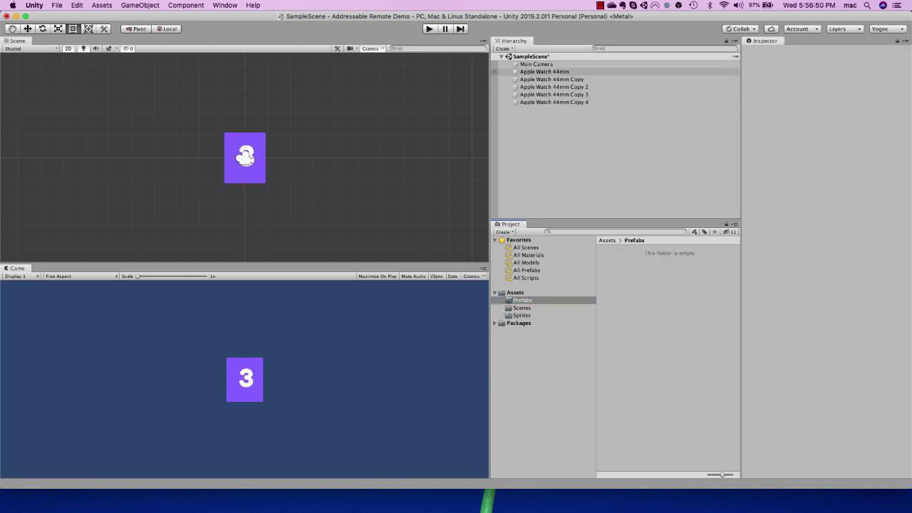
{"action": "left_click", "coordinate": [245, 158]}
{"action": "key", "text": "f"}
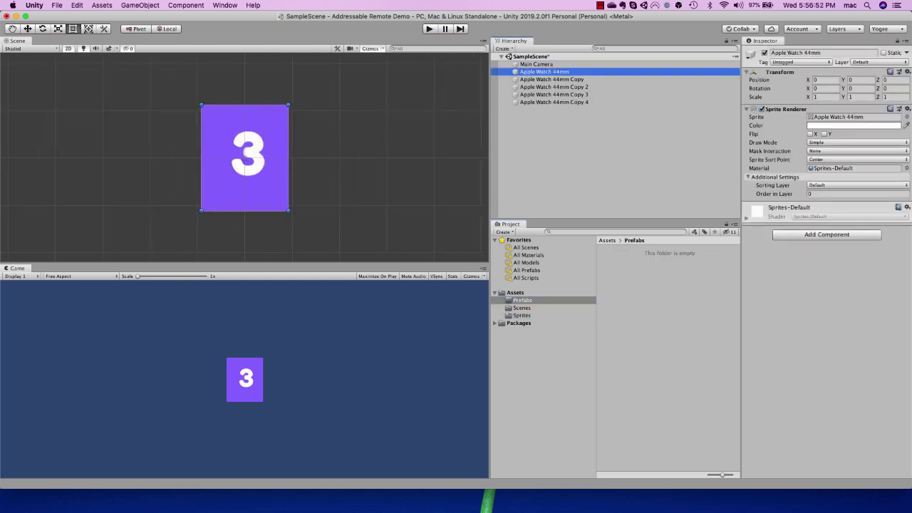
{"action": "left_click_drag", "start_coordinate": [544, 71], "coordinate": [673, 359]}
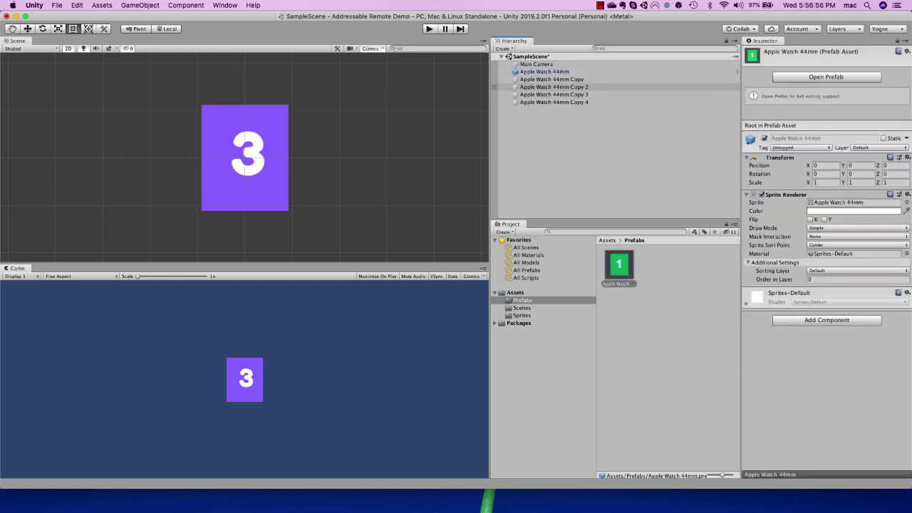
{"action": "left_click_drag", "start_coordinate": [551, 80], "coordinate": [653, 354]}
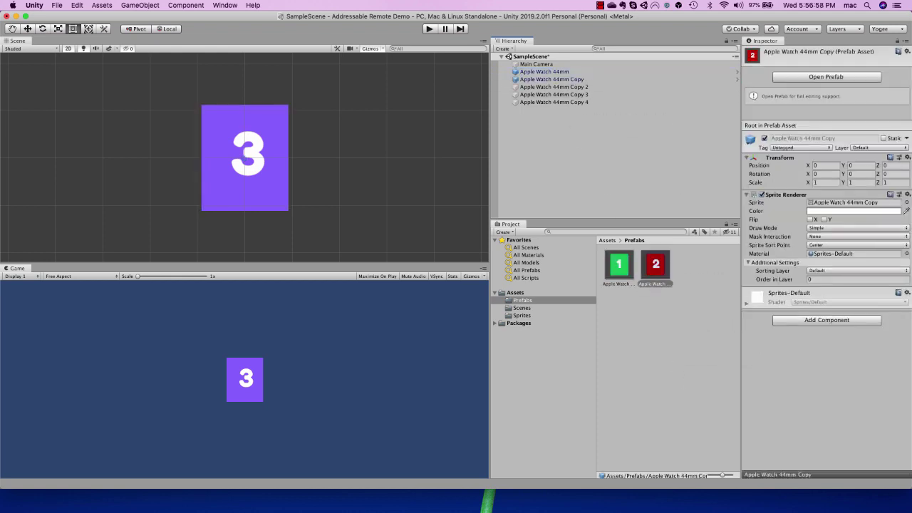
{"action": "left_click_drag", "start_coordinate": [554, 87], "coordinate": [653, 324]}
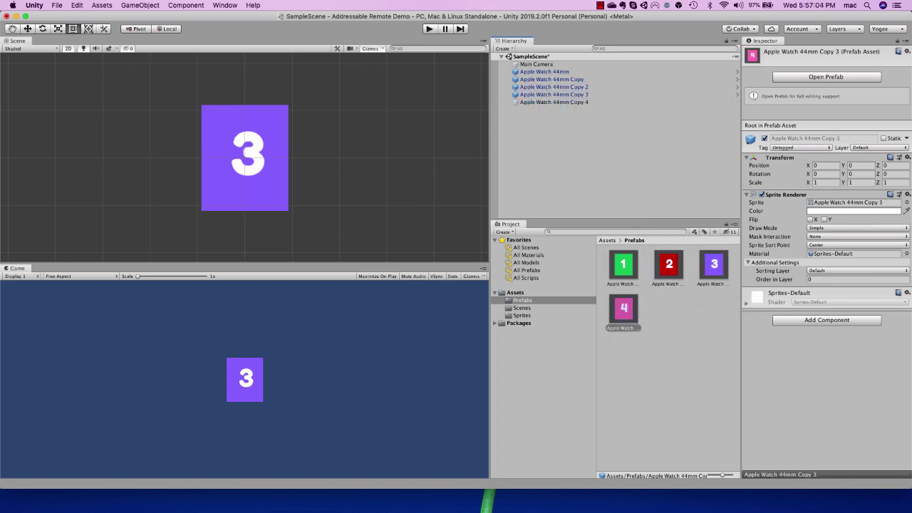
{"action": "left_click_drag", "start_coordinate": [553, 102], "coordinate": [656, 324]}
Delete all five Apple Watch objects from SampleScene, leaving only the Main Camera, and save the scene
{"action": "left_click", "coordinate": [553, 102]}
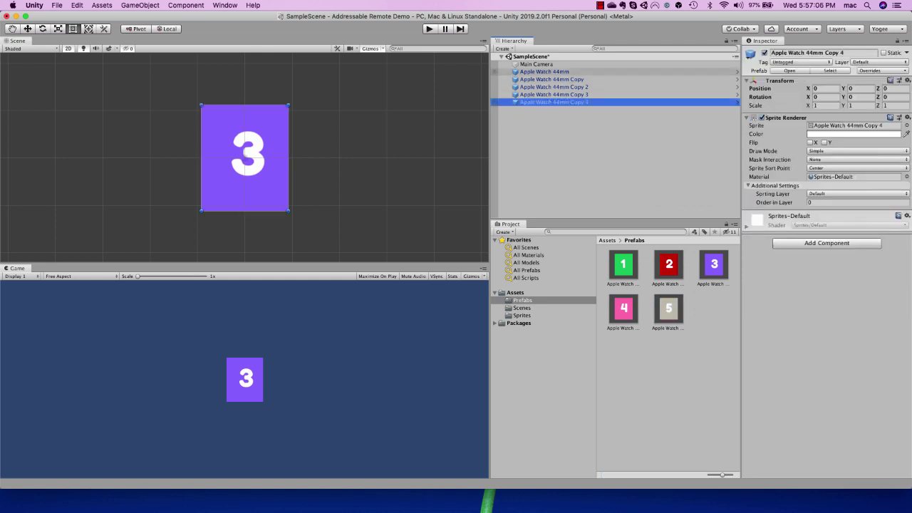
{"action": "left_click", "coordinate": [547, 72], "text": "shift"}
{"action": "key", "text": "super+BackSpace"}
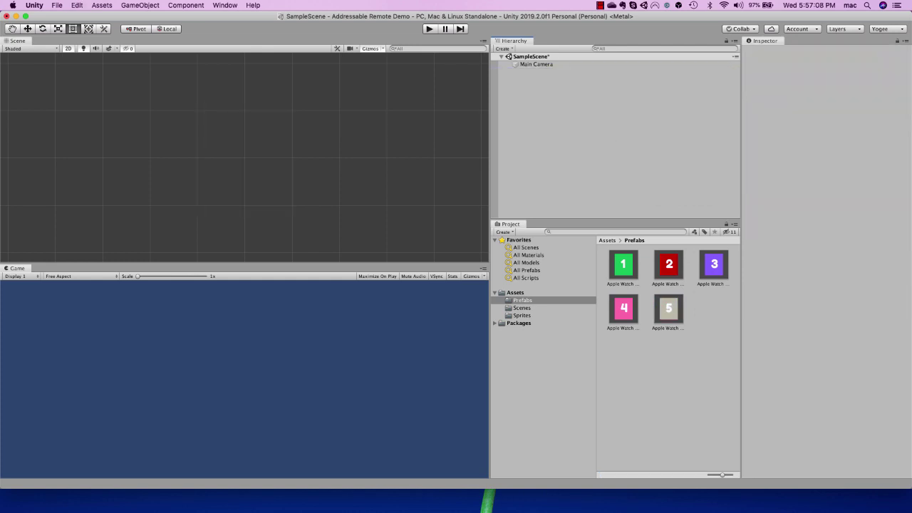
{"action": "key", "text": "super+s"}
Change the Main Camera's background to dark grey, hex 50555C, and save the scene
{"action": "left_click", "coordinate": [537, 64]}
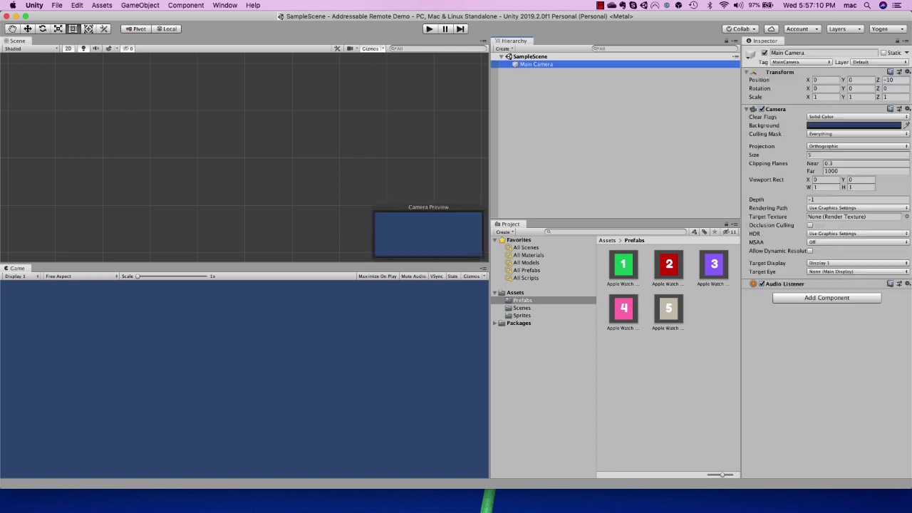
{"action": "left_click", "coordinate": [854, 126]}
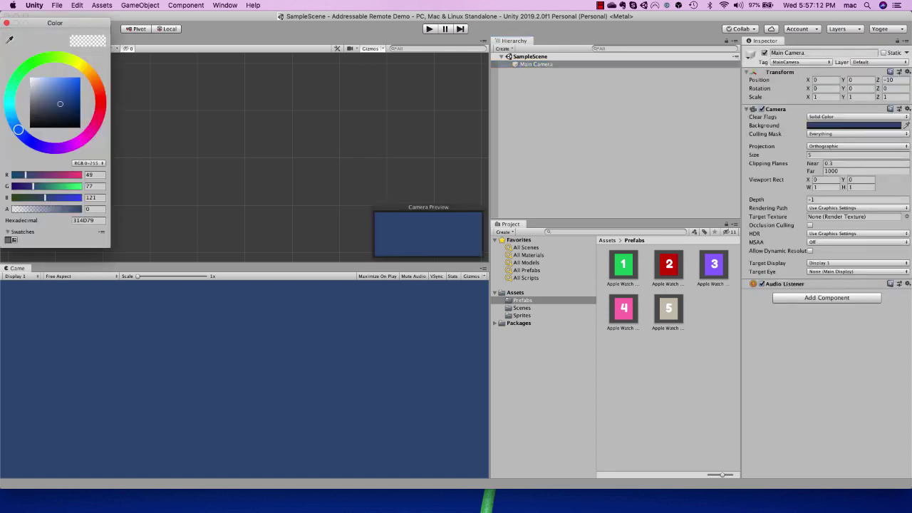
{"action": "left_click_drag", "start_coordinate": [60, 104], "coordinate": [36, 110]}
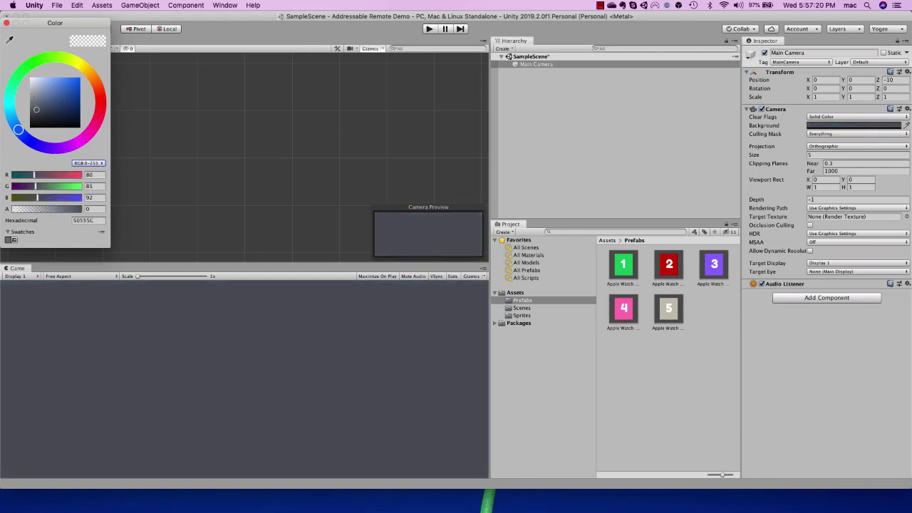
{"action": "left_click", "coordinate": [535, 64]}
{"action": "key", "text": "super+s"}
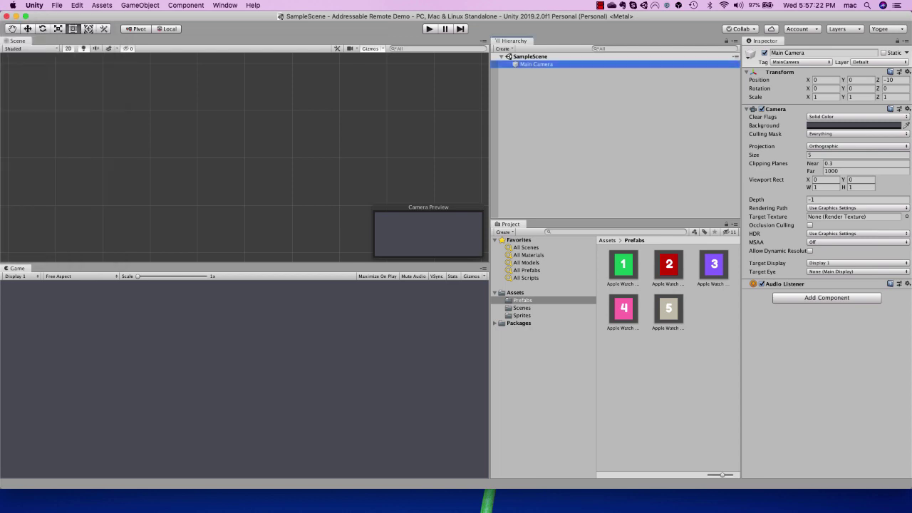
Open the Package Manager and install the Addressables package, version 1.1.7
{"action": "left_click", "coordinate": [225, 5]}
{"action": "mouse_move", "coordinate": [256, 88]}
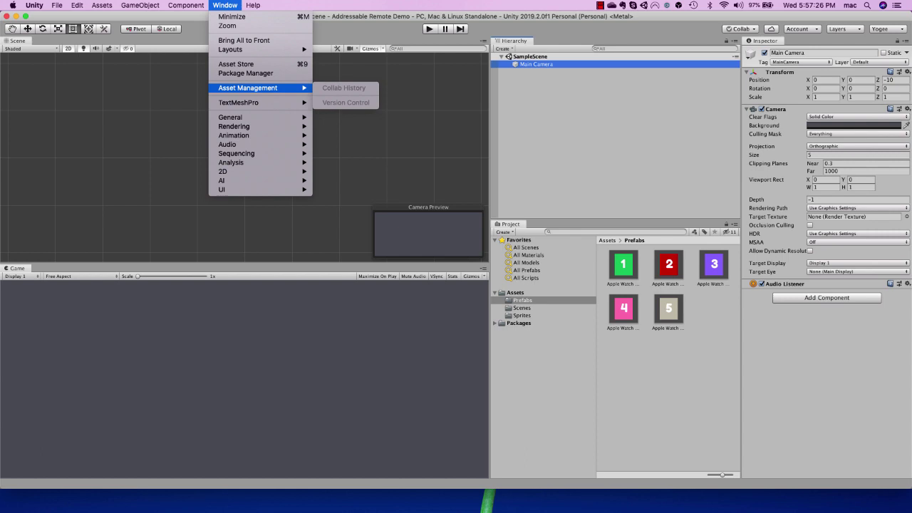
{"action": "left_click", "coordinate": [245, 73]}
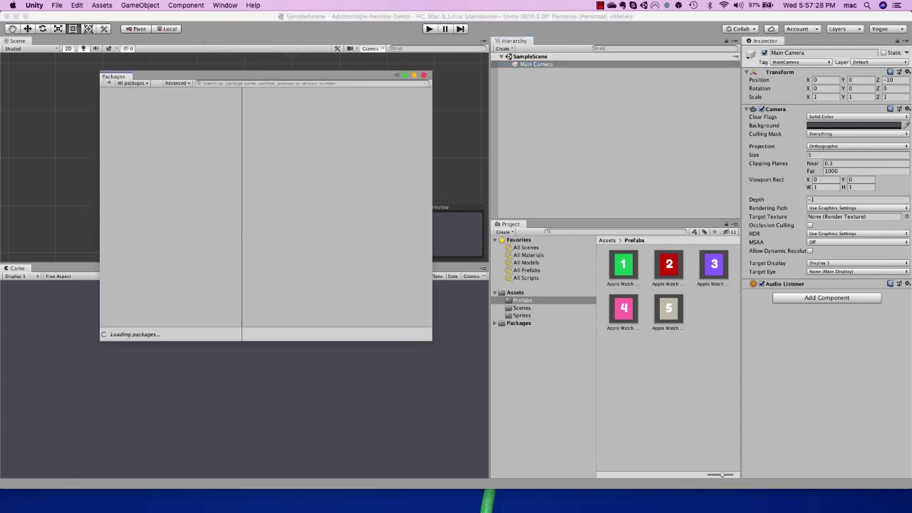
{"action": "left_click_drag", "start_coordinate": [246, 75], "coordinate": [298, 57]}
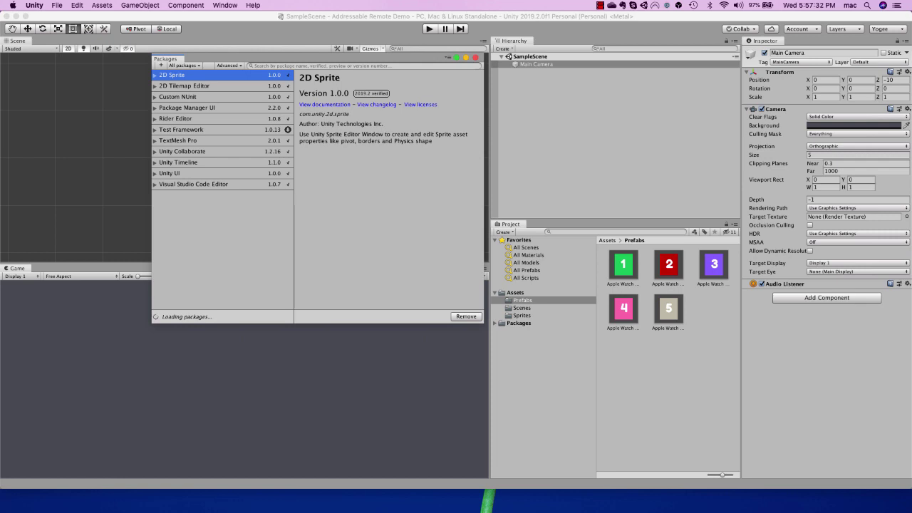
{"action": "left_click", "coordinate": [178, 97]}
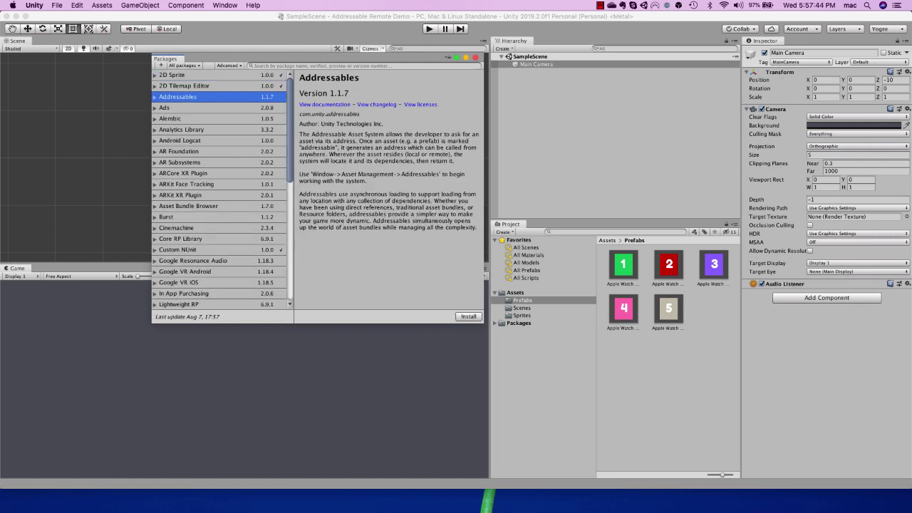
{"action": "left_click", "coordinate": [468, 317]}
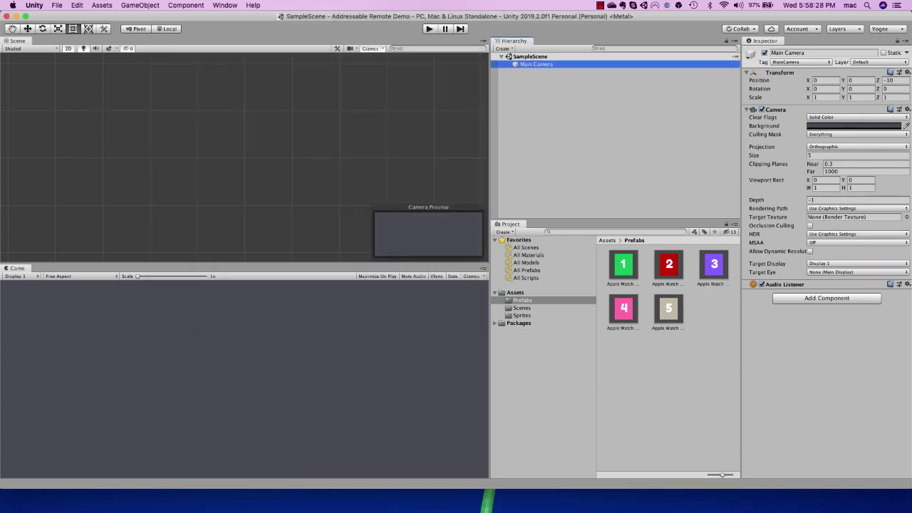
Create an empty game object named DemoMgr in SampleScene
{"action": "left_click", "coordinate": [613, 141]}
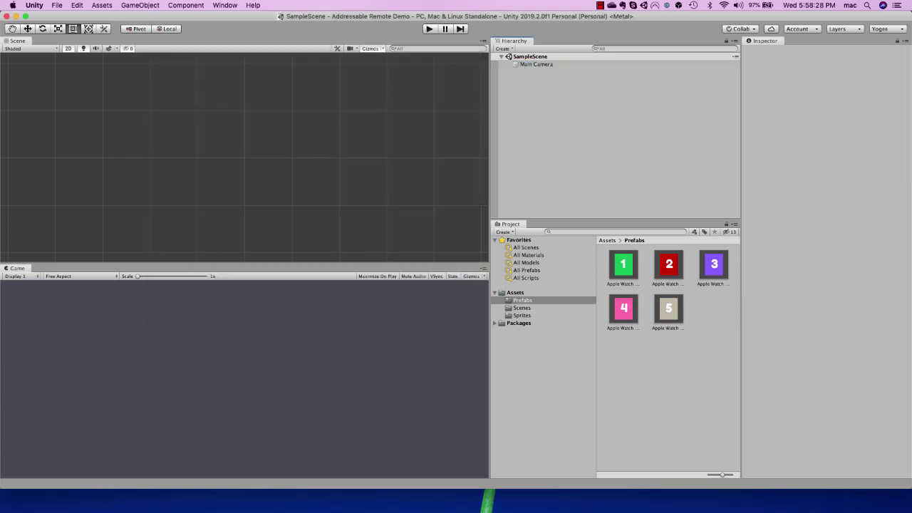
{"action": "right_click", "coordinate": [526, 89]}
{"action": "left_click", "coordinate": [548, 177]}
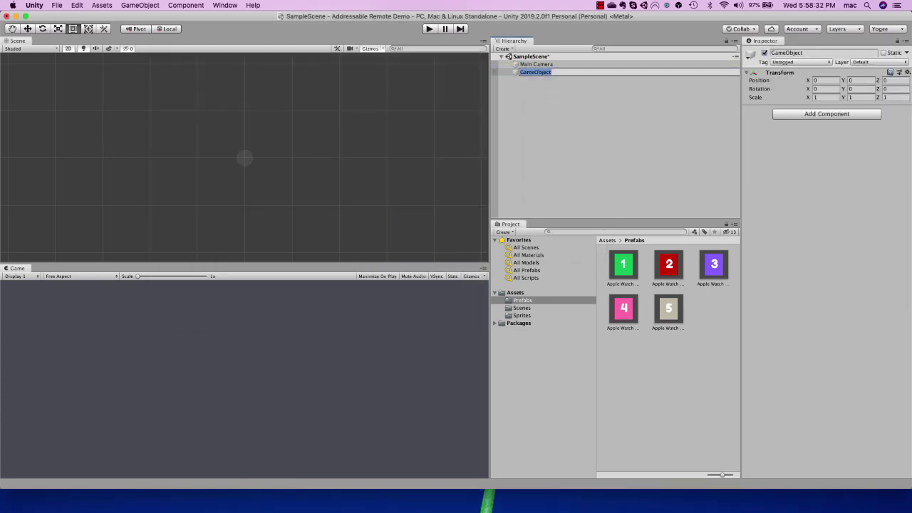
{"action": "type", "text": "DemoMgr"}
{"action": "key", "text": "Return"}
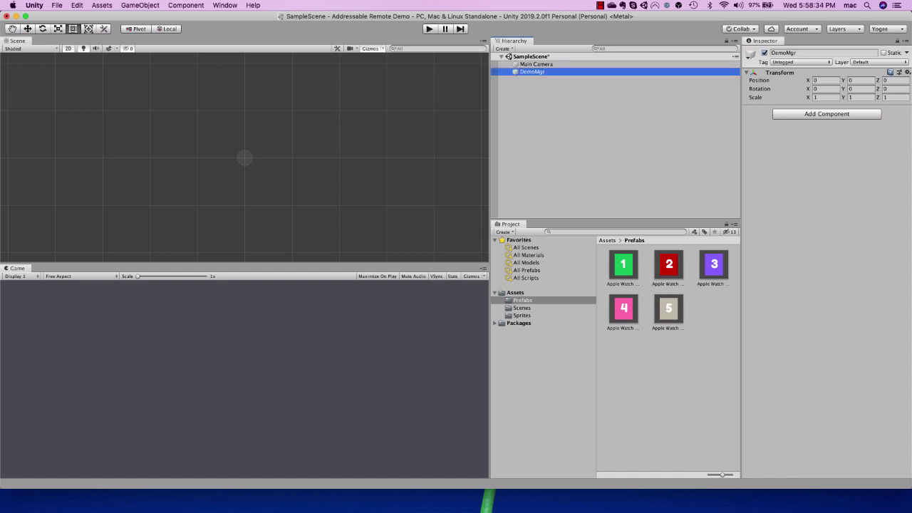
{"action": "left_click", "coordinate": [826, 114]}
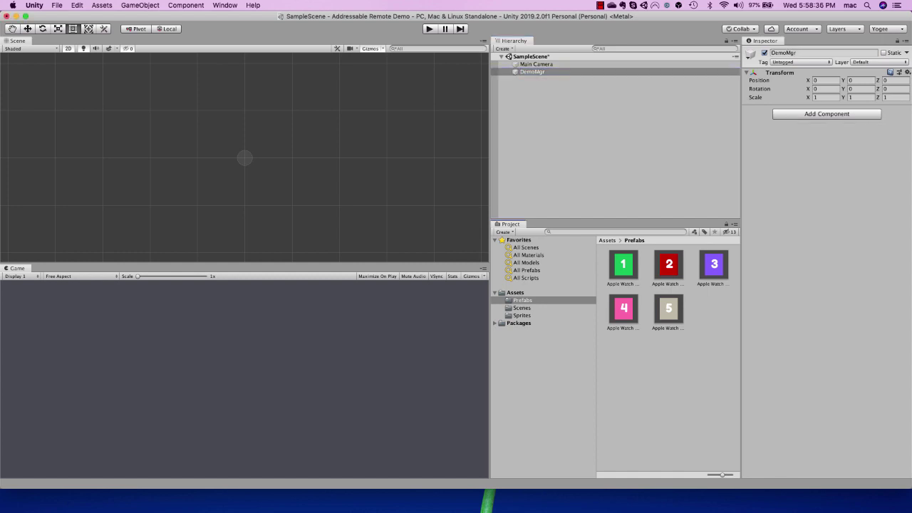
Create a folder named Scripts inside the project's Assets folder
{"action": "left_click", "coordinate": [515, 292]}
{"action": "right_click", "coordinate": [656, 282]}
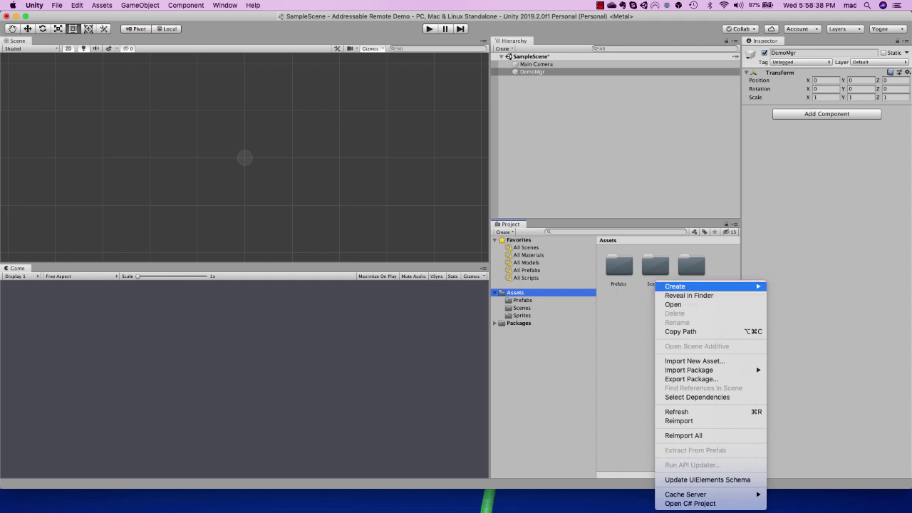
{"action": "mouse_move", "coordinate": [705, 286]}
{"action": "left_click", "coordinate": [786, 152]}
{"action": "type", "text": "S"}
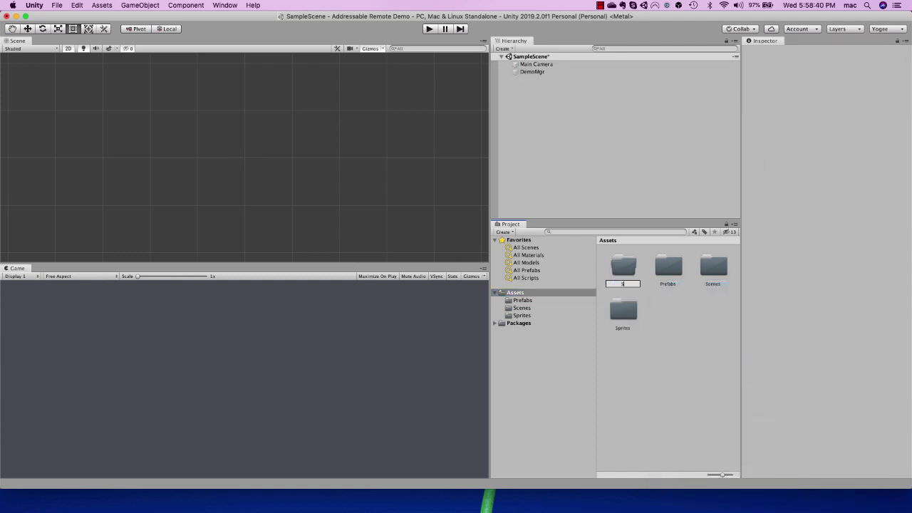
{"action": "type", "text": "cripts"}
{"action": "key", "text": "Return"}
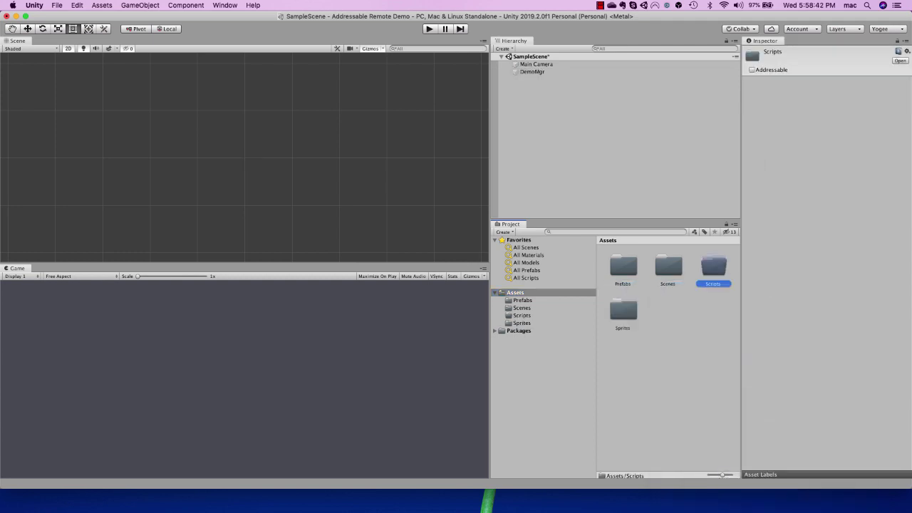
Add a new script named DemoMgr to the DemoMgr object and move the script file into the Scripts folder
{"action": "left_click", "coordinate": [533, 72]}
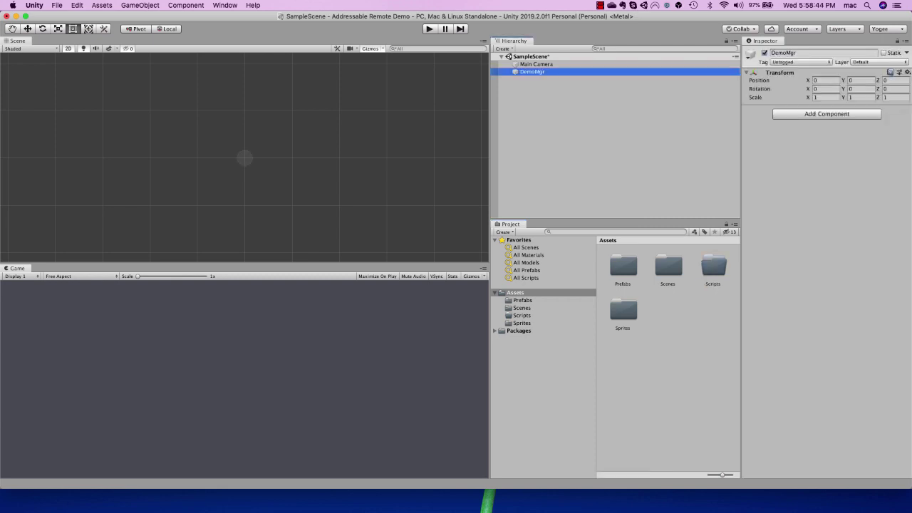
{"action": "left_click", "coordinate": [826, 114]}
{"action": "left_click", "coordinate": [812, 161]}
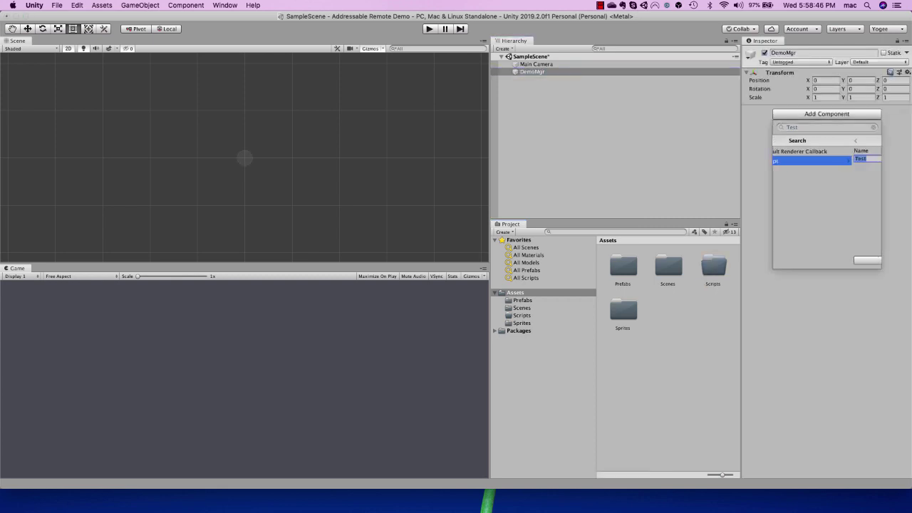
{"action": "type", "text": "DemoMgr"}
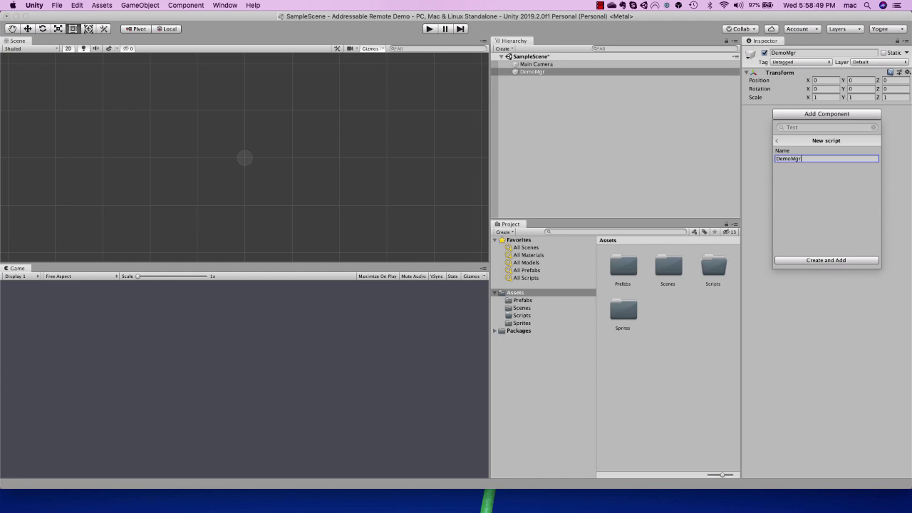
{"action": "key", "text": "Return"}
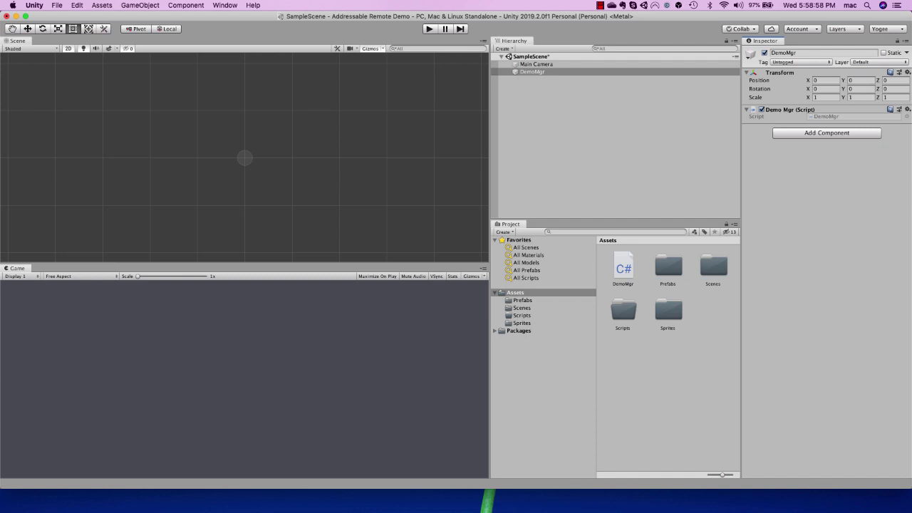
{"action": "left_click_drag", "start_coordinate": [623, 267], "coordinate": [623, 310]}
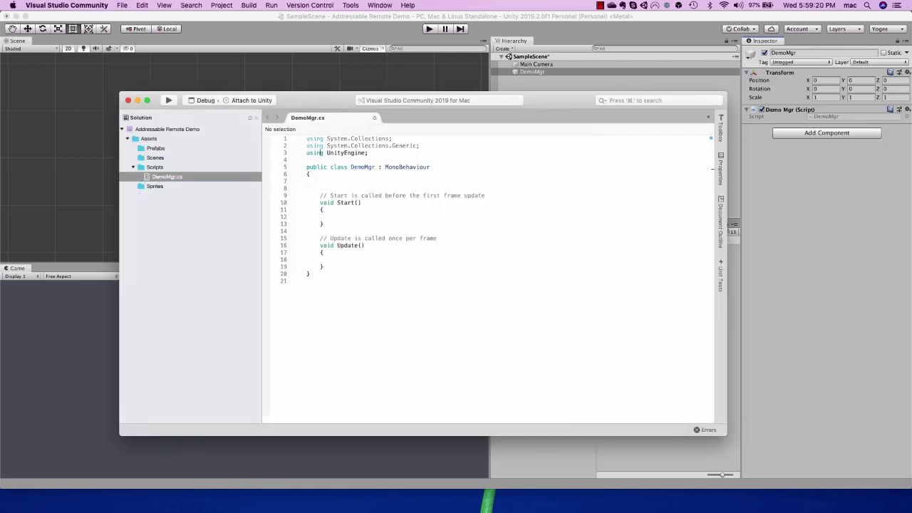
Add a using directive for UnityEngine.AddressableAssets below the UnityEngine one in DemoMgr.cs
{"action": "key", "text": "super+Left"}
{"action": "key", "text": "super+shift+Right"}
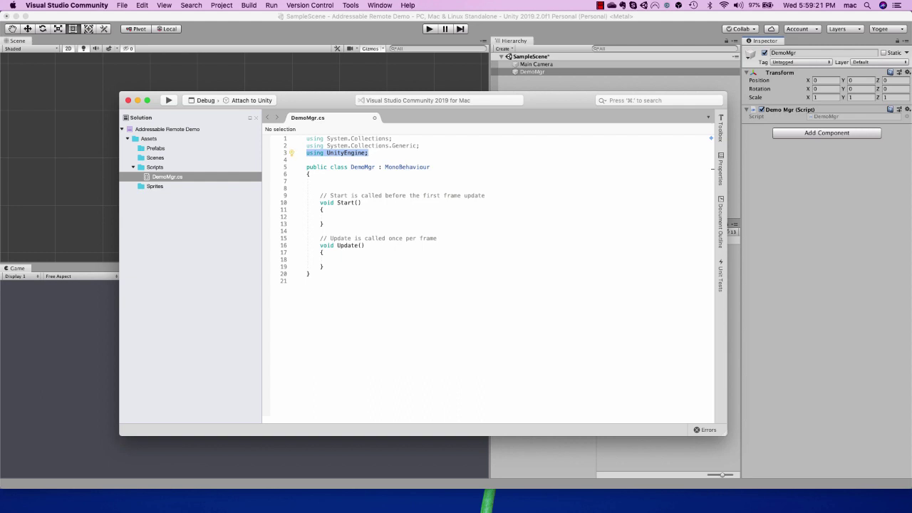
{"action": "key", "text": "super+c"}
{"action": "key", "text": "Right"}
{"action": "key", "text": "Return"}
{"action": "key", "text": "cmd+v"}
{"action": "key", "text": "Left"}
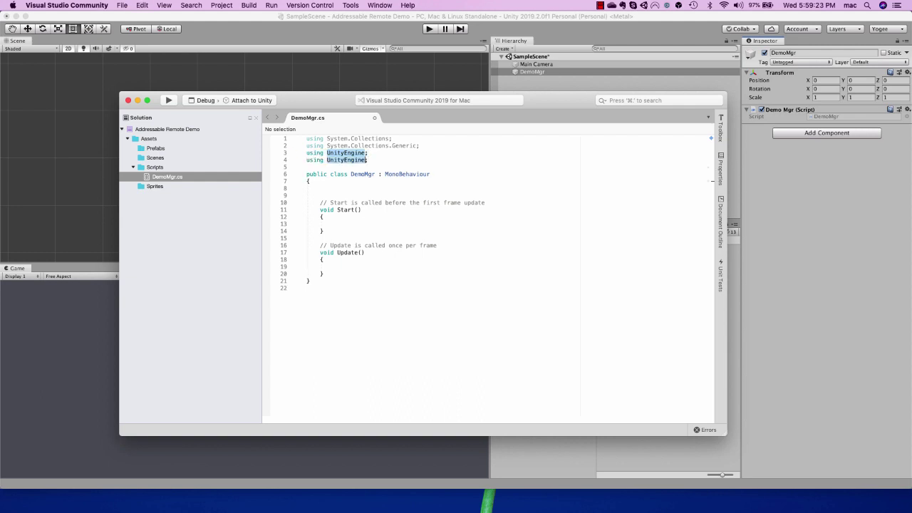
{"action": "type", "text": ".Add"}
{"action": "key", "text": "Return"}
Declare a public AssetReference field named localNo at the start of the DemoMgr class
{"action": "key", "text": "Down"}
{"action": "key", "text": "Down"}
{"action": "key", "text": "Down"}
{"action": "key", "text": "Down"}
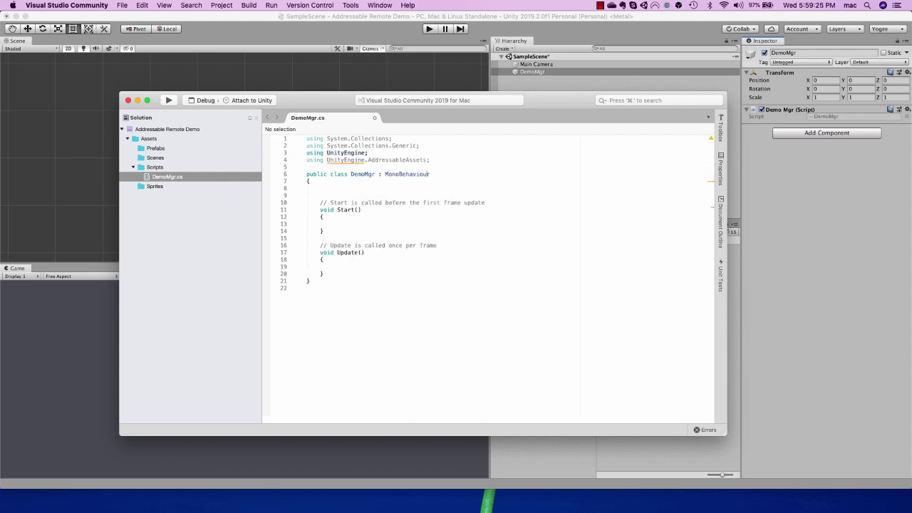
{"action": "type", "text": "public As"}
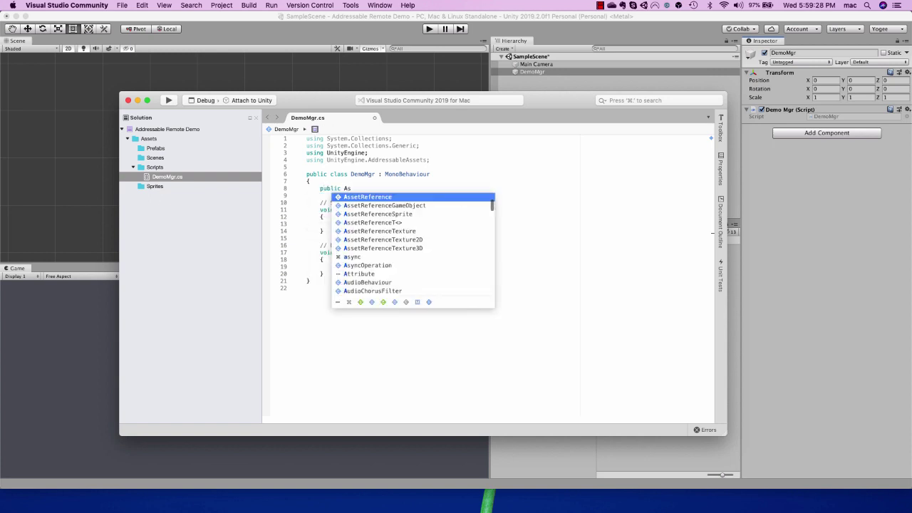
{"action": "key", "text": "Return"}
{"action": "type", "text": "lo"}
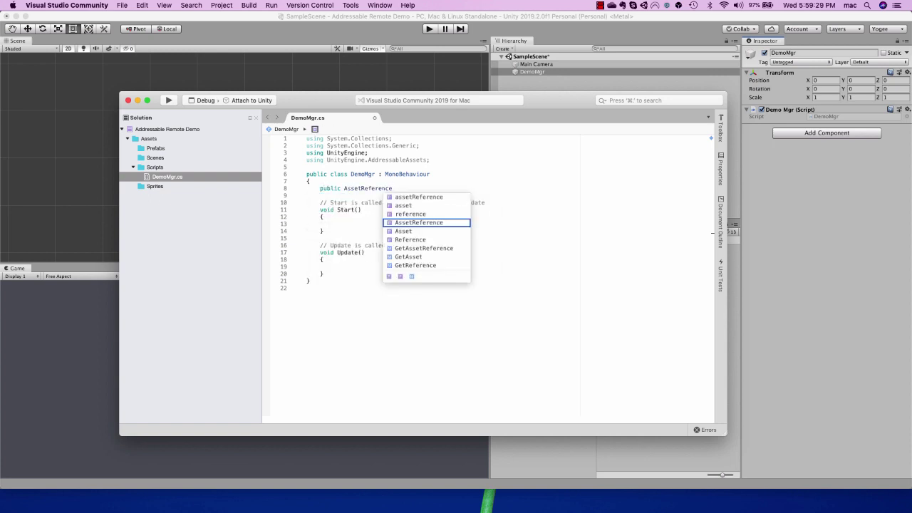
{"action": "type", "text": "calNo"}
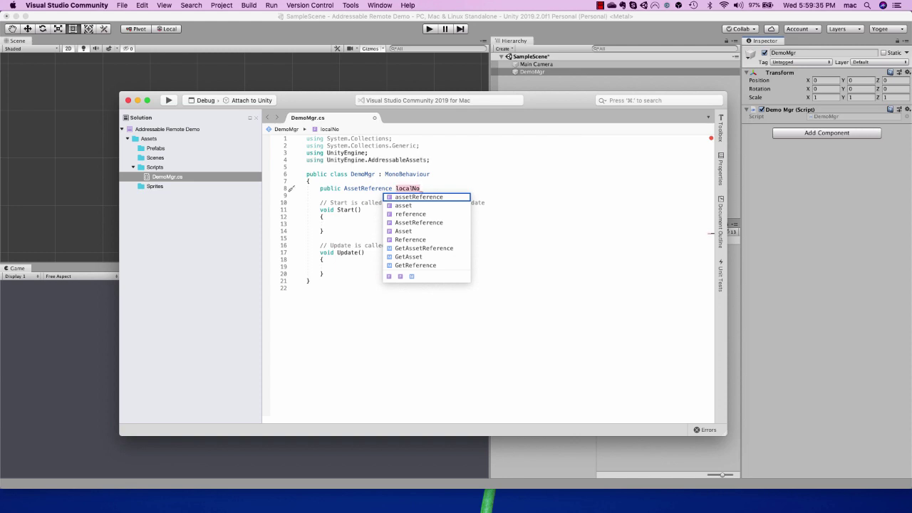
{"action": "type", "text": ";"}
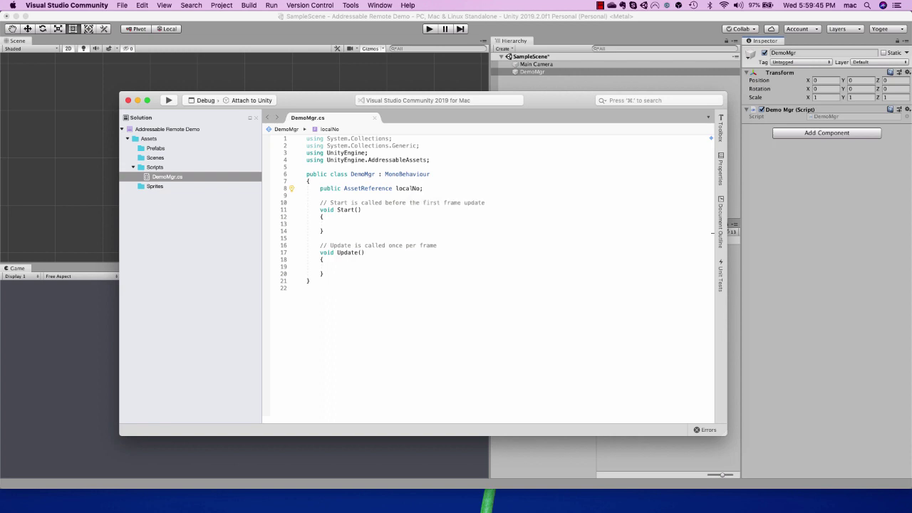
Call DisplayNos() inside the Start method
{"action": "left_click", "coordinate": [336, 225]}
{"action": "key", "text": "Up"}
{"action": "type", "text": "Displa"}
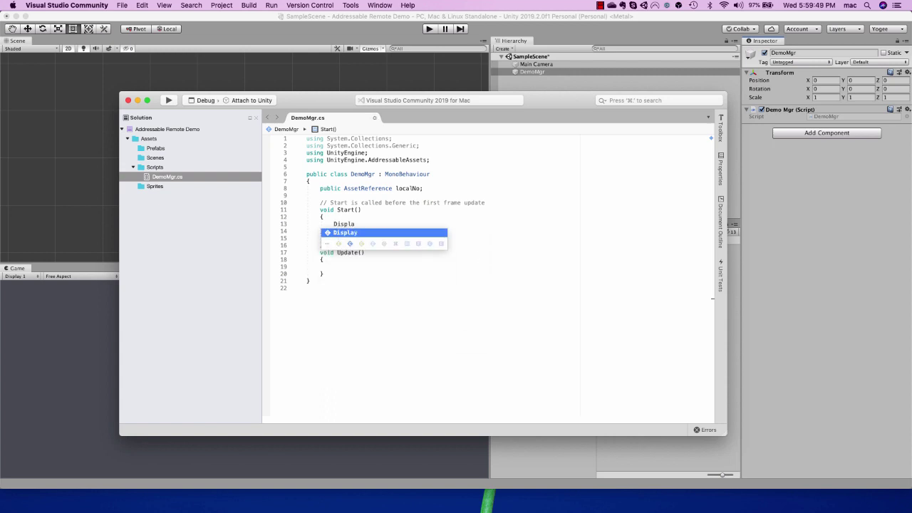
{"action": "type", "text": "yNos"}
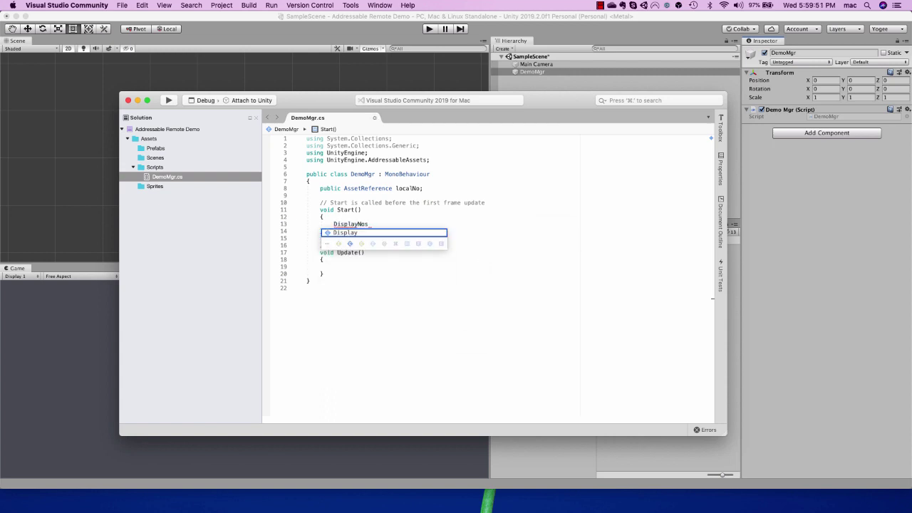
{"action": "type", "text": "();"}
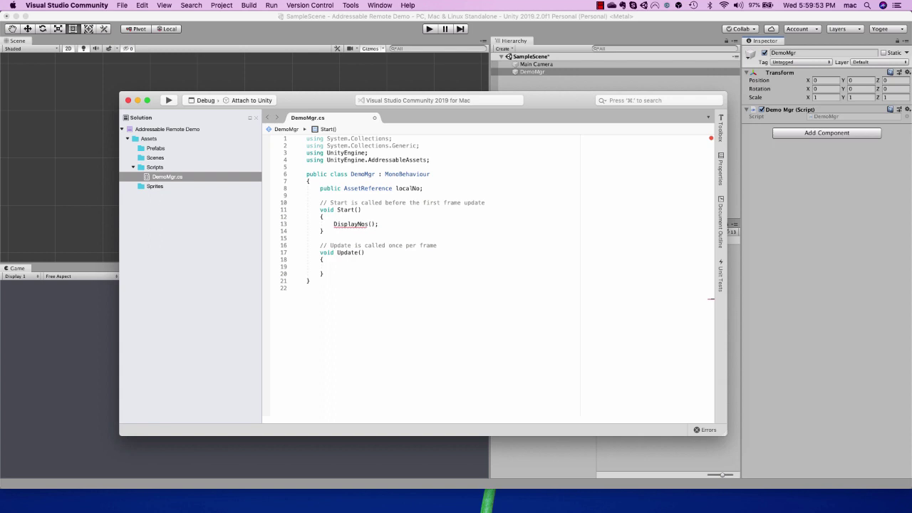
Generate the missing DisplayNos method from the call in Start using the suggested fix
{"action": "right_click", "coordinate": [355, 225]}
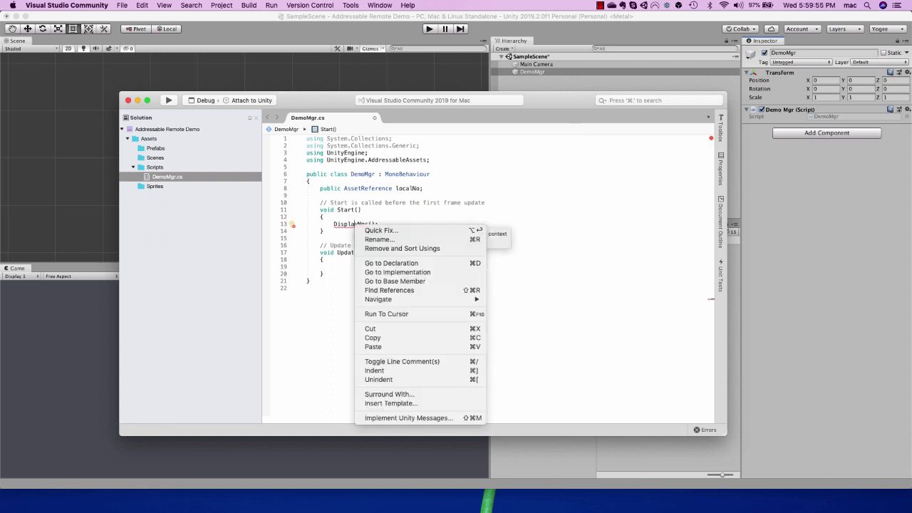
{"action": "key", "text": "Escape"}
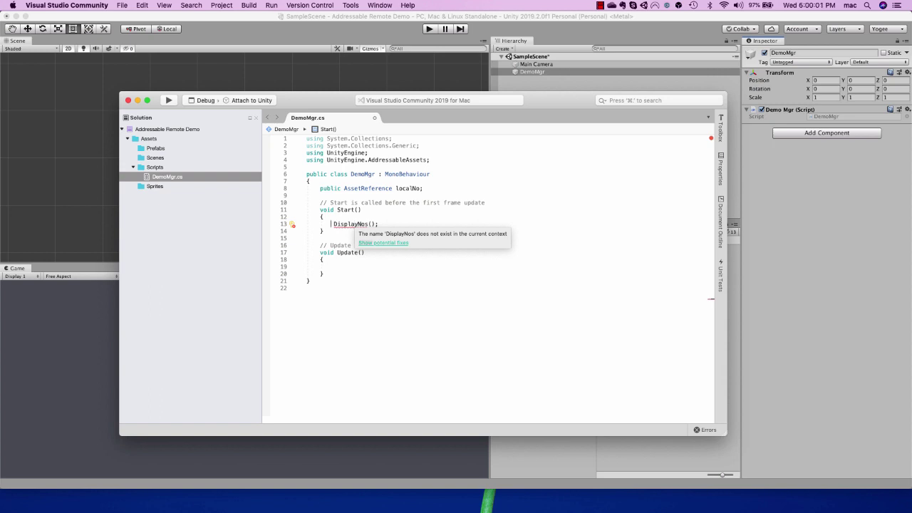
{"action": "left_click", "coordinate": [323, 231]}
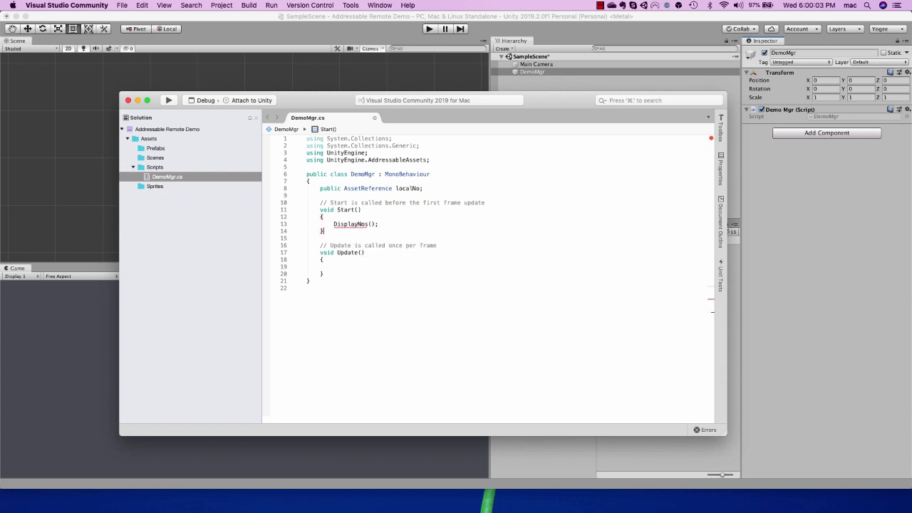
{"action": "left_click", "coordinate": [310, 280]}
{"action": "mouse_move", "coordinate": [349, 224]}
{"action": "left_click", "coordinate": [361, 243]}
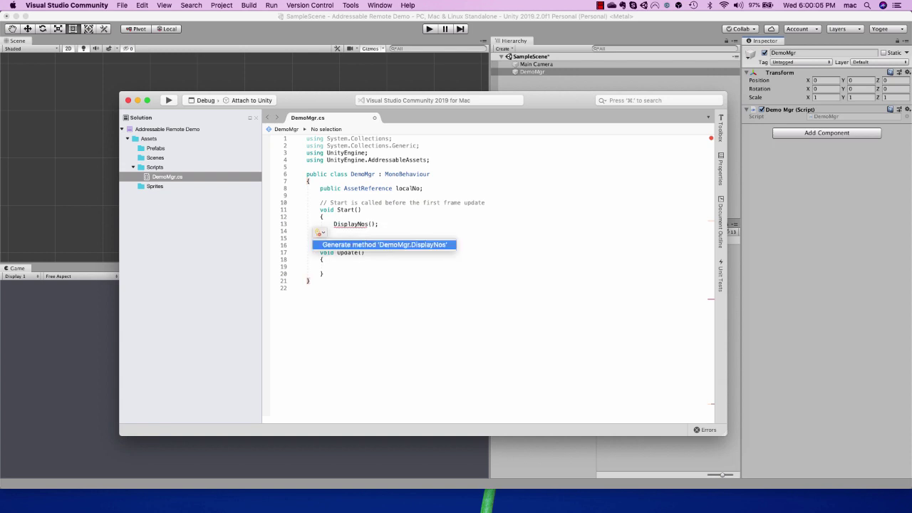
{"action": "key", "text": "Return"}
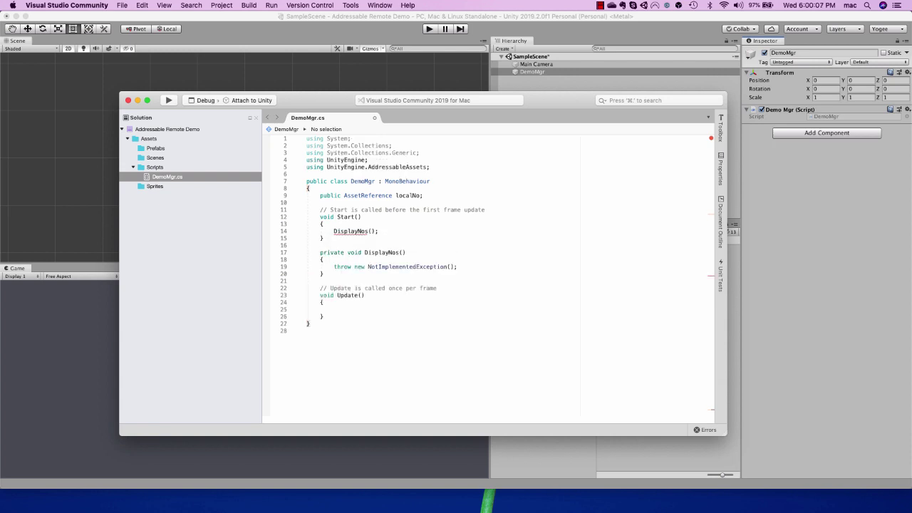
Delete the Update method and its comment from the DemoMgr class and save the script
{"action": "key", "text": "shift+Down"}
{"action": "key", "text": "shift+Down"}
{"action": "key", "text": "shift+Down"}
{"action": "key", "text": "shift+Down"}
{"action": "key", "text": "shift+End"}
{"action": "key", "text": "BackSpace"}
{"action": "key", "text": "super+s"}
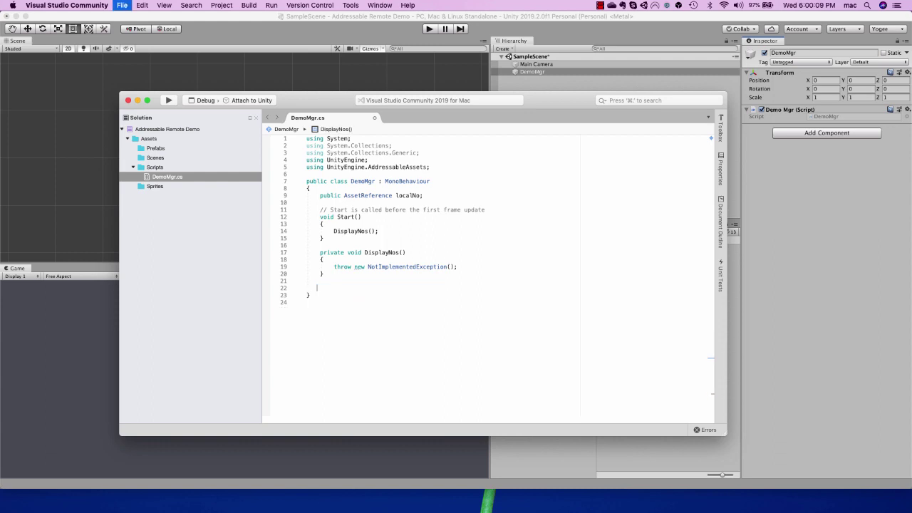
Remove the NotImplementedException line from the DisplayNos method and save the script
{"action": "key", "text": "Up"}
{"action": "key", "text": "Up"}
{"action": "key", "text": "Up"}
{"action": "key", "text": "shift+End"}
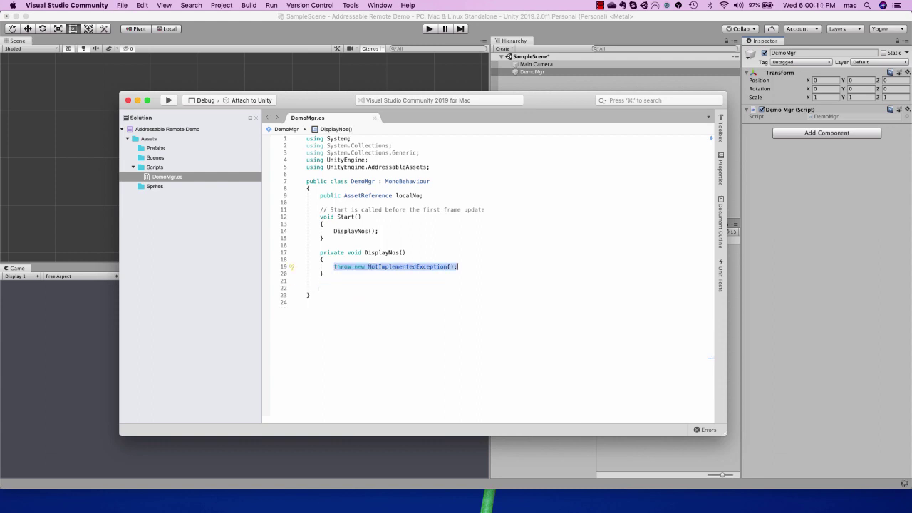
{"action": "key", "text": "BackSpace"}
{"action": "key", "text": "super+s"}
Add the comments "//Display Local Prefabs" and "//Display Remote Prefabs" inside DisplayNos, with blank lines between them
{"action": "type", "text": "//D"}
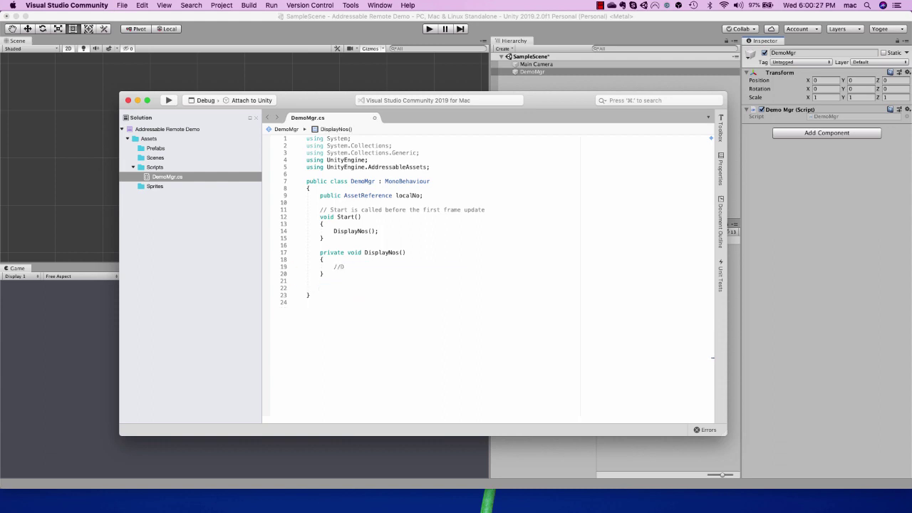
{"action": "type", "text": "isplay Local"}
{"action": "type", "text": "refabs"}
{"action": "key", "text": "Return"}
{"action": "key", "text": "Return"}
{"action": "key", "text": "Return"}
{"action": "key", "text": "Return"}
{"action": "type", "text": "//D"}
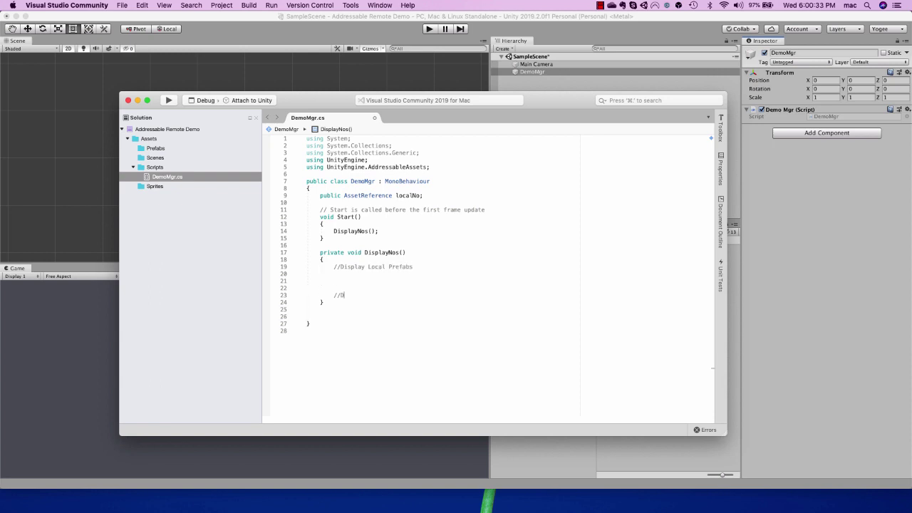
{"action": "type", "text": "isplay Remote Prefabs"}
Switch to Unity, show the Prefabs folder, then open the Addressables window and dock it beside the Scene view
{"action": "key", "text": "super+Tab"}
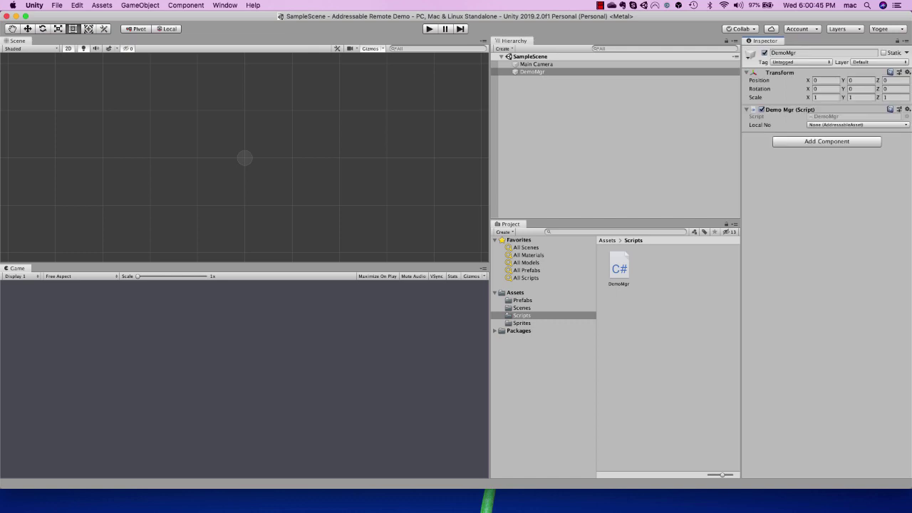
{"action": "left_click", "coordinate": [523, 299]}
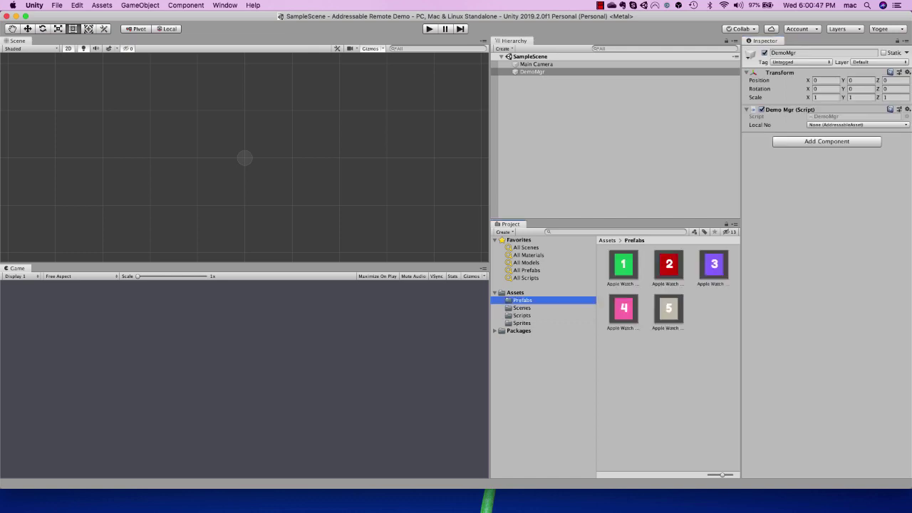
{"action": "left_click", "coordinate": [225, 5]}
{"action": "mouse_move", "coordinate": [274, 87]}
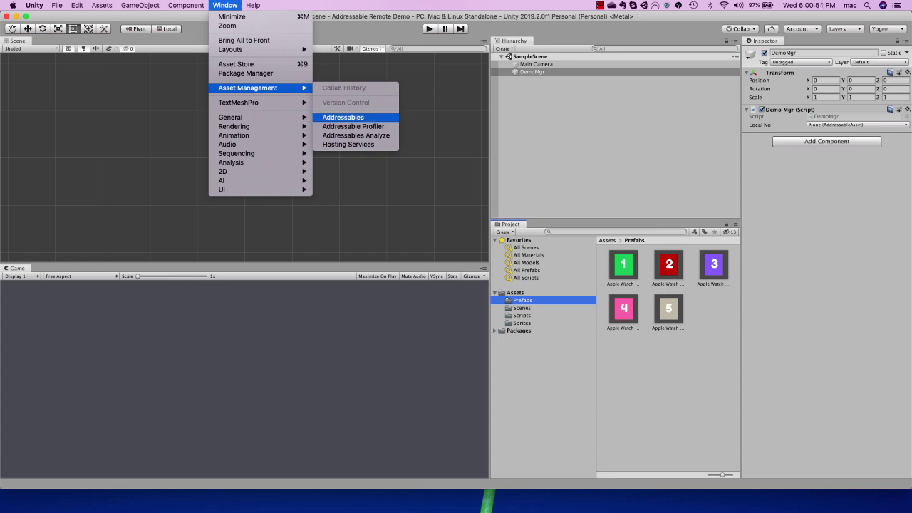
{"action": "left_click", "coordinate": [343, 117]}
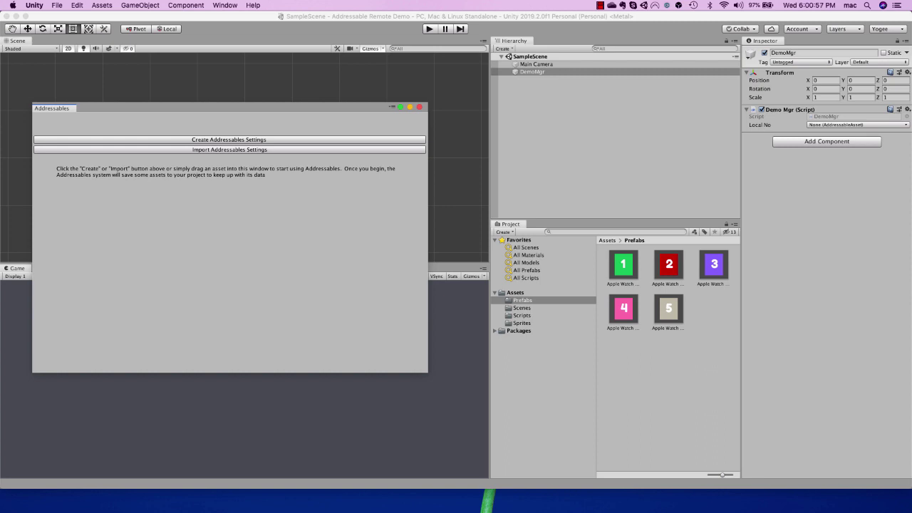
{"action": "left_click_drag", "start_coordinate": [53, 108], "coordinate": [143, 41]}
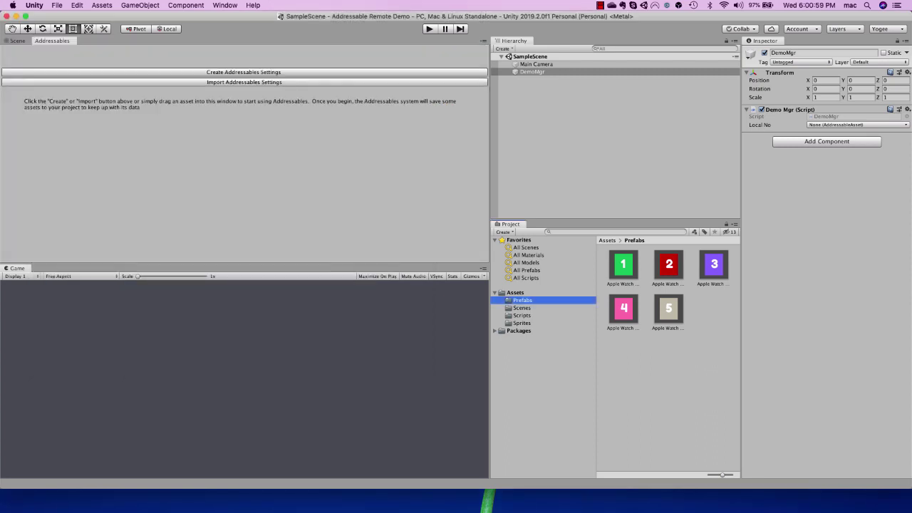
Mark the green number 1 prefab as Addressable and set its address to No1
{"action": "left_click", "coordinate": [623, 265]}
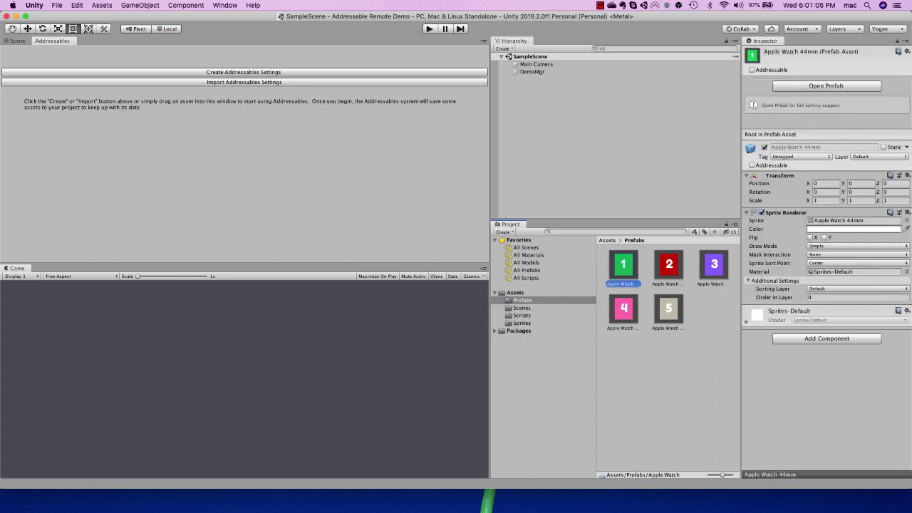
{"action": "left_click", "coordinate": [752, 70]}
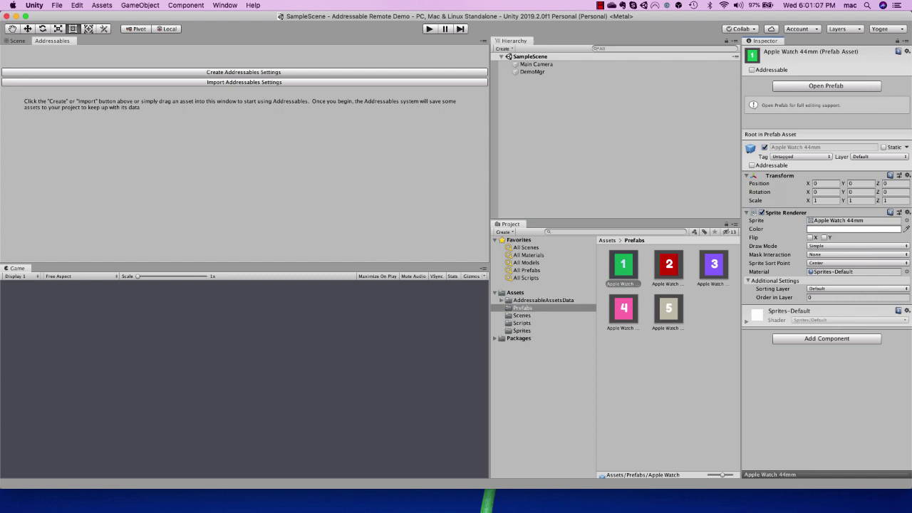
{"action": "left_click", "coordinate": [846, 69]}
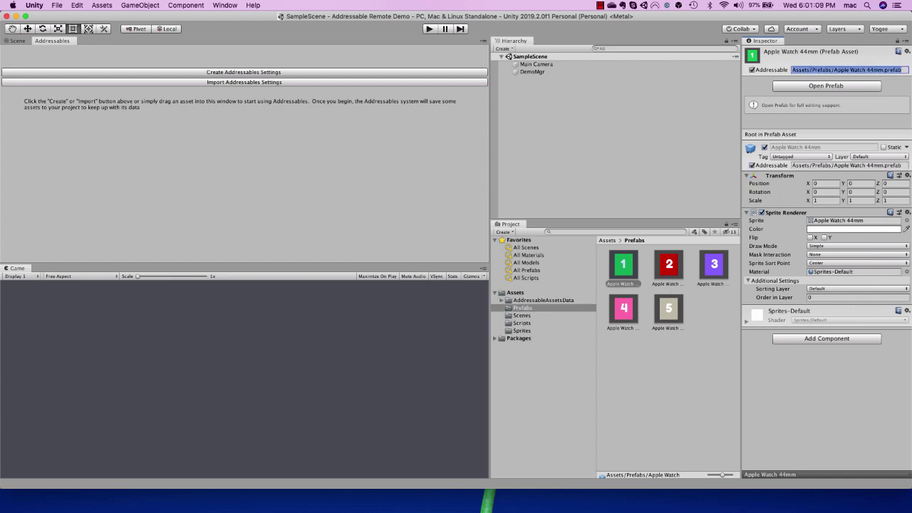
{"action": "type", "text": "1"}
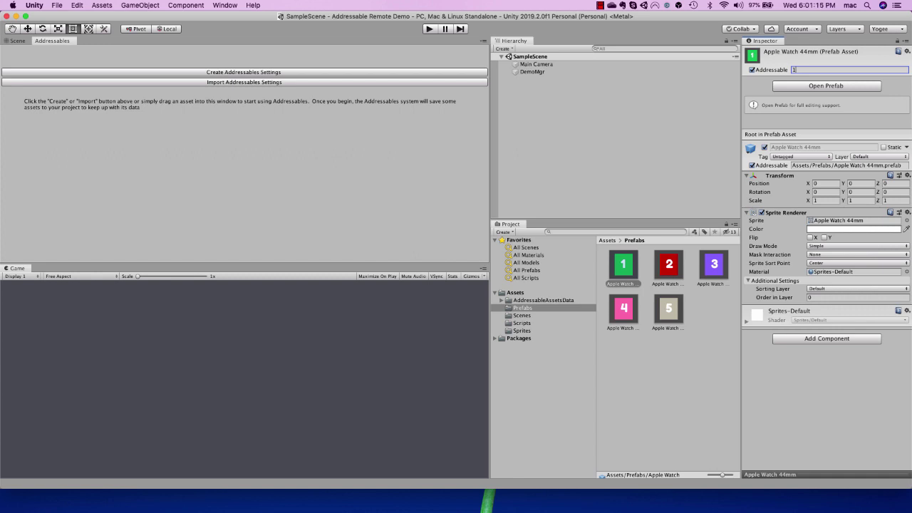
{"action": "key", "text": "BackSpace"}
{"action": "type", "text": "No1"}
{"action": "key", "text": "Return"}
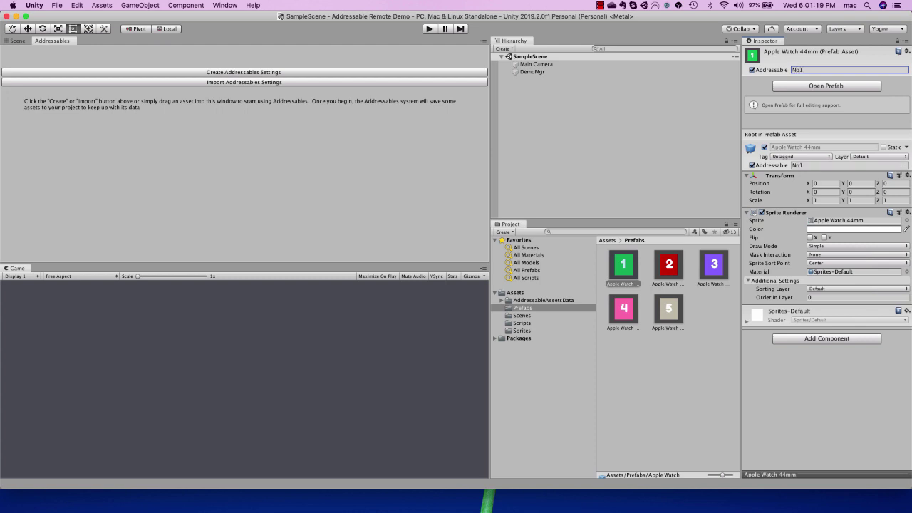
Mark the red number 2 prefab as Addressable and set its address to No2
{"action": "left_click", "coordinate": [668, 267]}
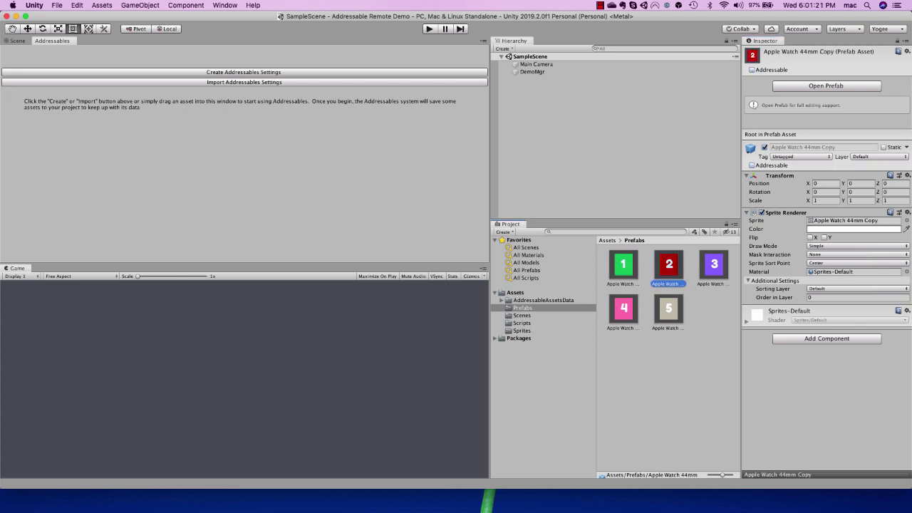
{"action": "left_click", "coordinate": [753, 70]}
{"action": "left_click", "coordinate": [827, 70]}
{"action": "type", "text": "N"}
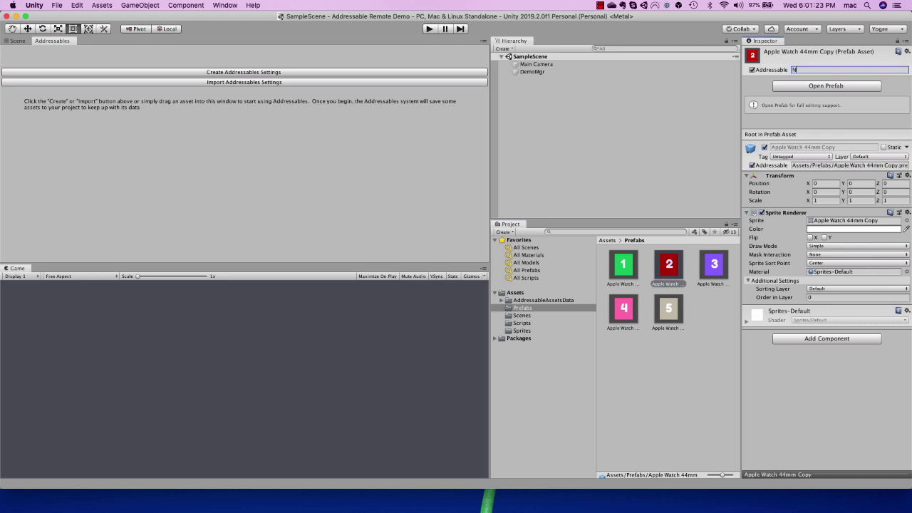
{"action": "type", "text": "o2"}
{"action": "key", "text": "Return"}
Mark the purple number 3 prefab as Addressable and set its address to No3
{"action": "left_click", "coordinate": [714, 266]}
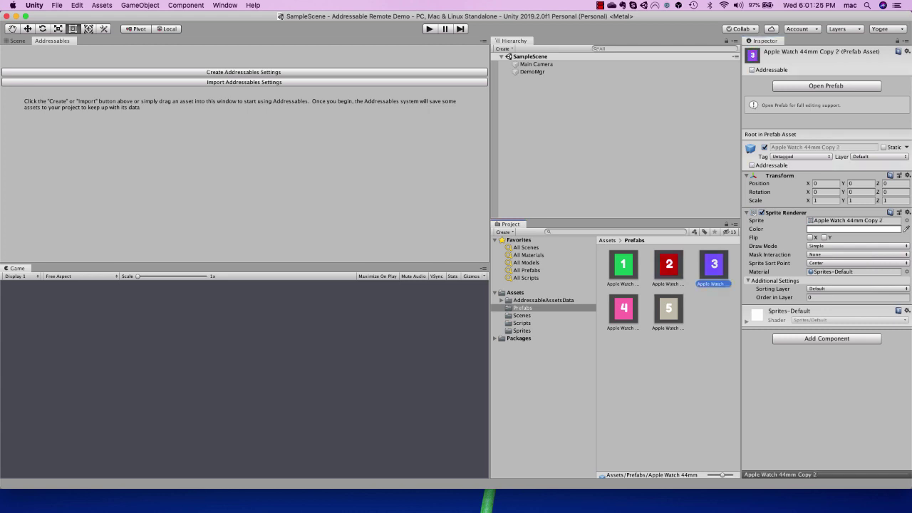
{"action": "left_click", "coordinate": [753, 70]}
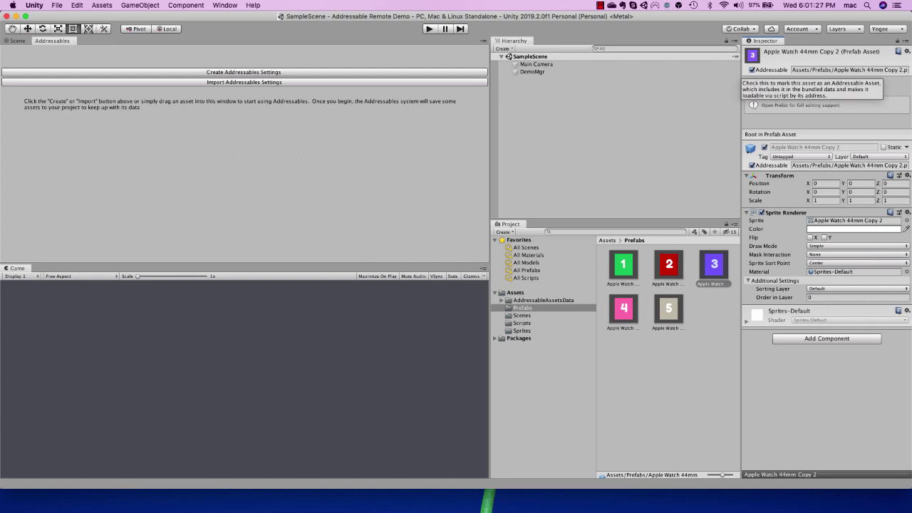
{"action": "left_click", "coordinate": [826, 70]}
{"action": "type", "text": "No3"}
{"action": "key", "text": "Return"}
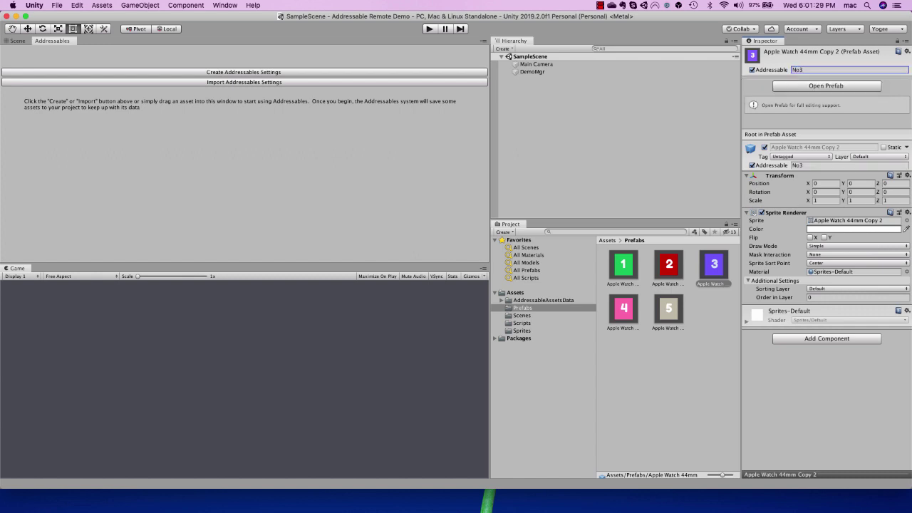
Mark the pink number 4 prefab as Addressable and set its address to No4
{"action": "left_click", "coordinate": [623, 309]}
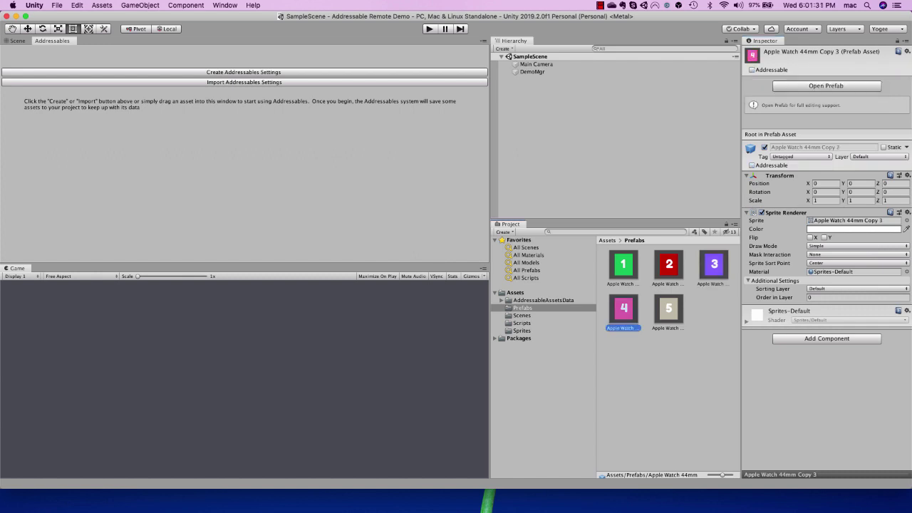
{"action": "left_click", "coordinate": [751, 70]}
{"action": "left_click", "coordinate": [849, 70]}
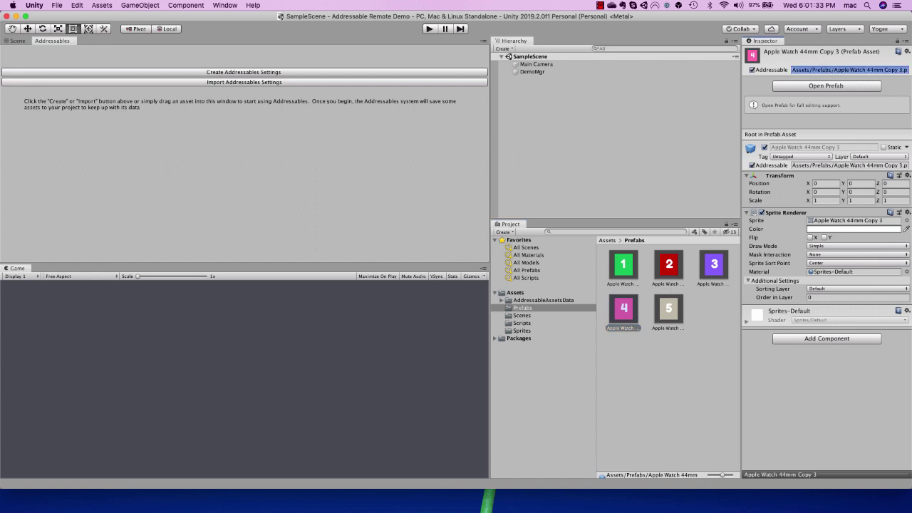
{"action": "type", "text": "No4"}
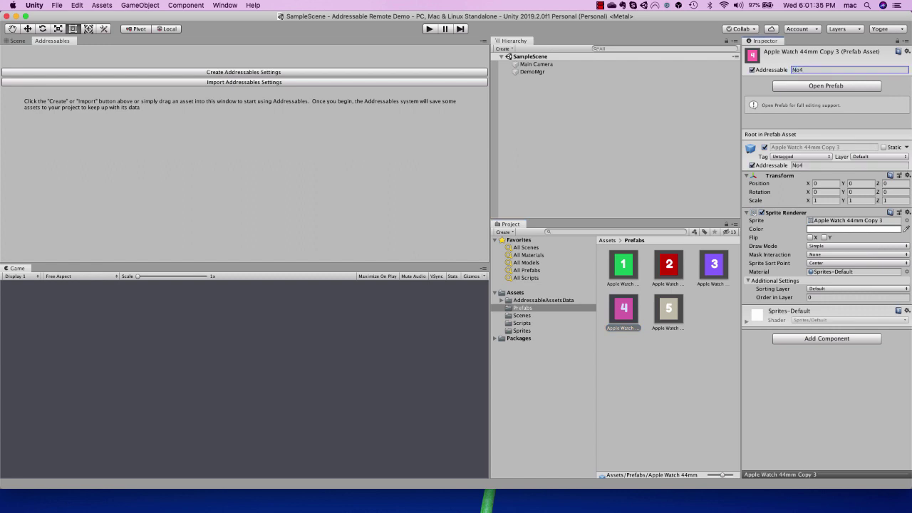
Mark the beige number 5 prefab as Addressable and set its address to No5
{"action": "left_click", "coordinate": [668, 307]}
{"action": "left_click", "coordinate": [752, 70]}
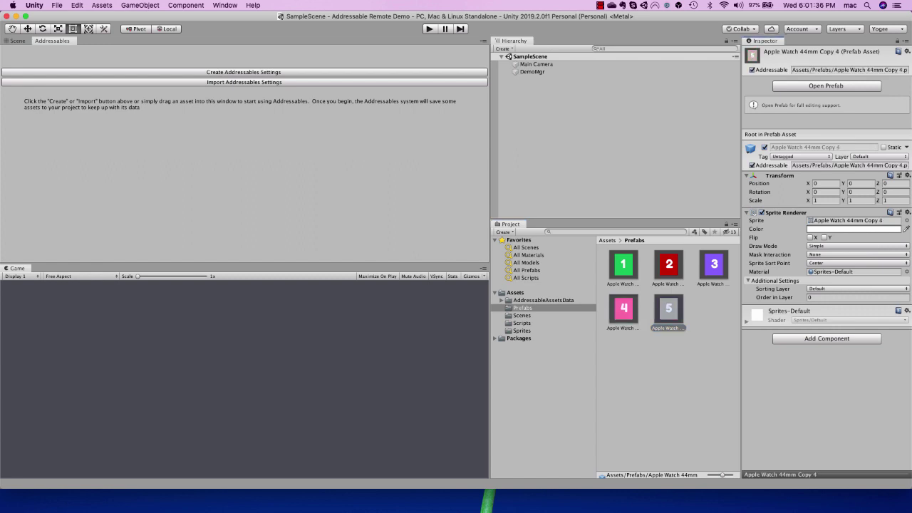
{"action": "left_click", "coordinate": [807, 70]}
{"action": "type", "text": "No5"}
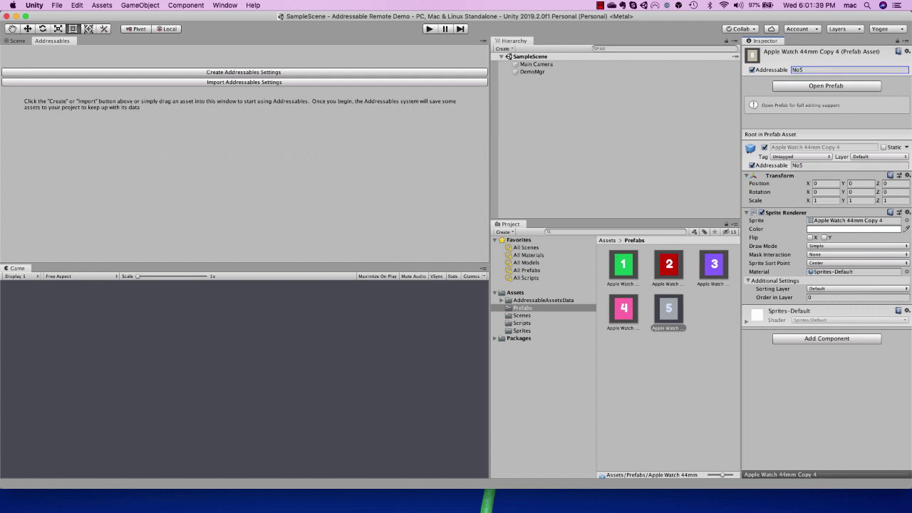
Expand Built In Data and Default Local Group in Addressables, and examine the local group's settings and its assets' full paths
{"action": "right_click", "coordinate": [43, 40]}
{"action": "key", "text": "Escape"}
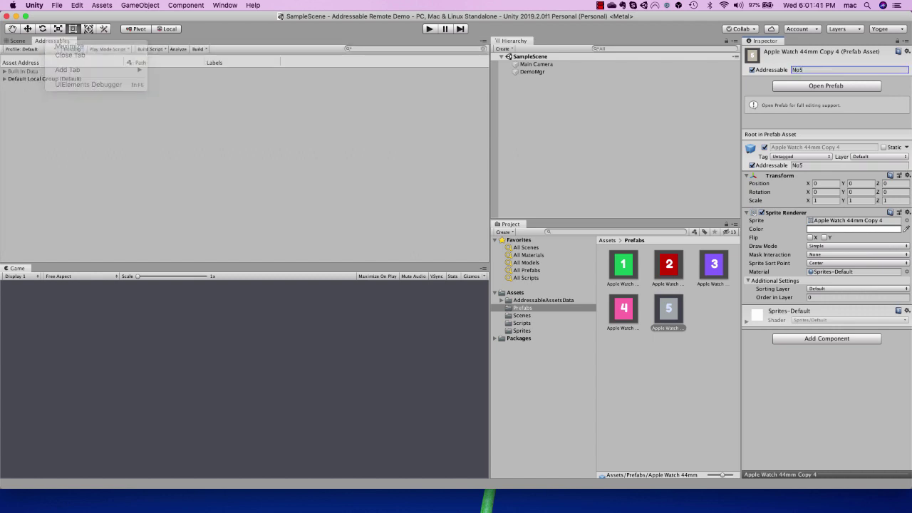
{"action": "left_click", "coordinate": [5, 71]}
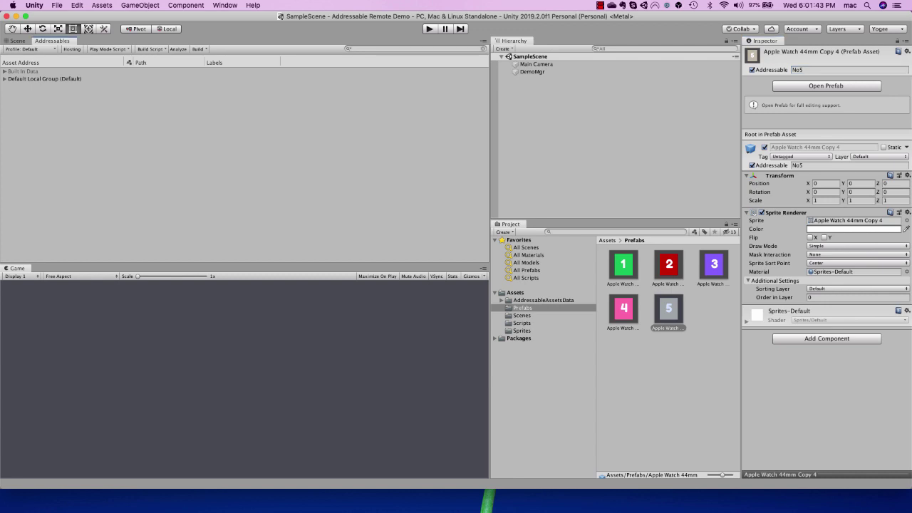
{"action": "left_click", "coordinate": [5, 94]}
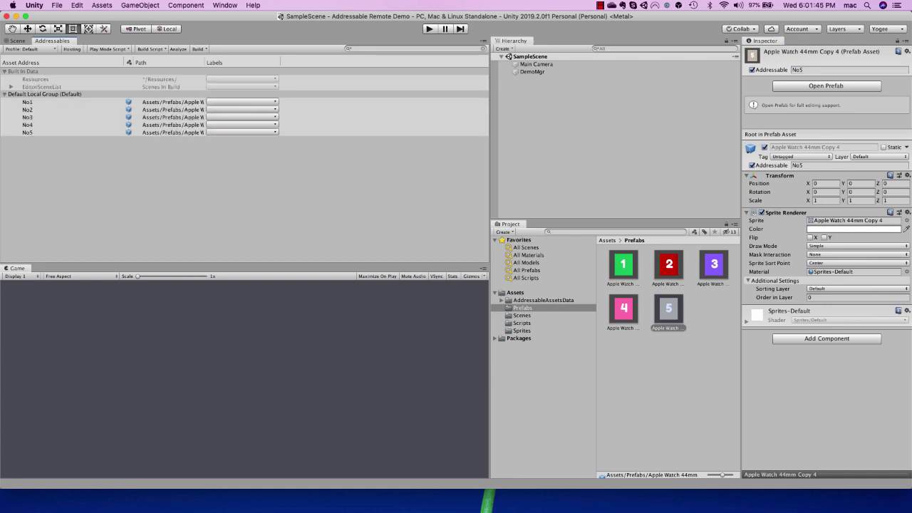
{"action": "left_click", "coordinate": [45, 94]}
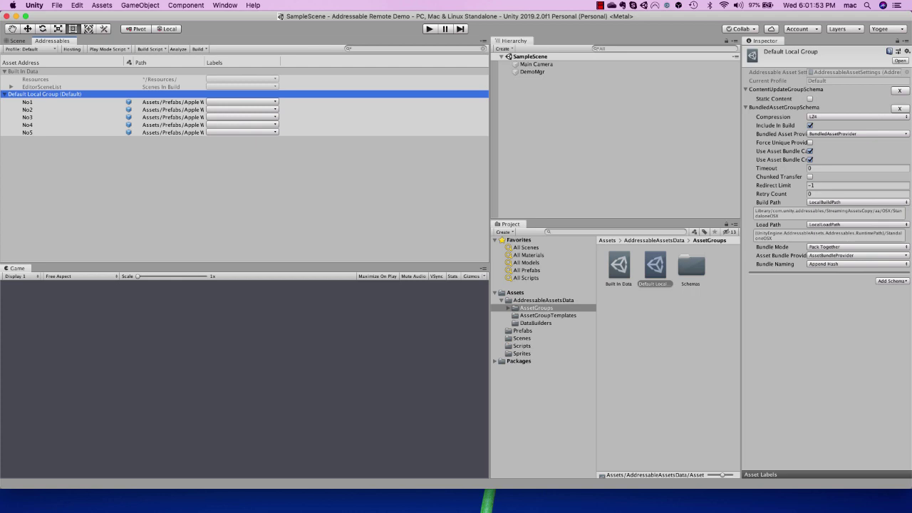
{"action": "left_click", "coordinate": [142, 182]}
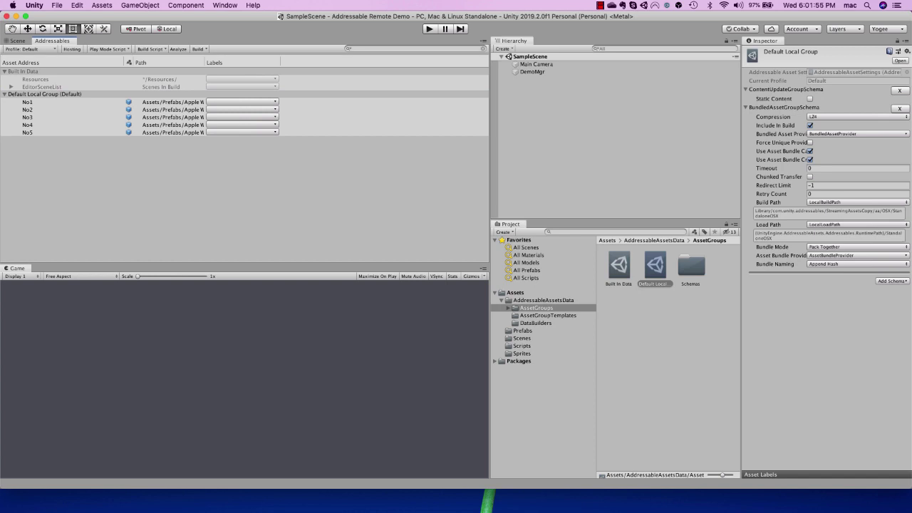
{"action": "left_click_drag", "start_coordinate": [205, 62], "coordinate": [289, 63]}
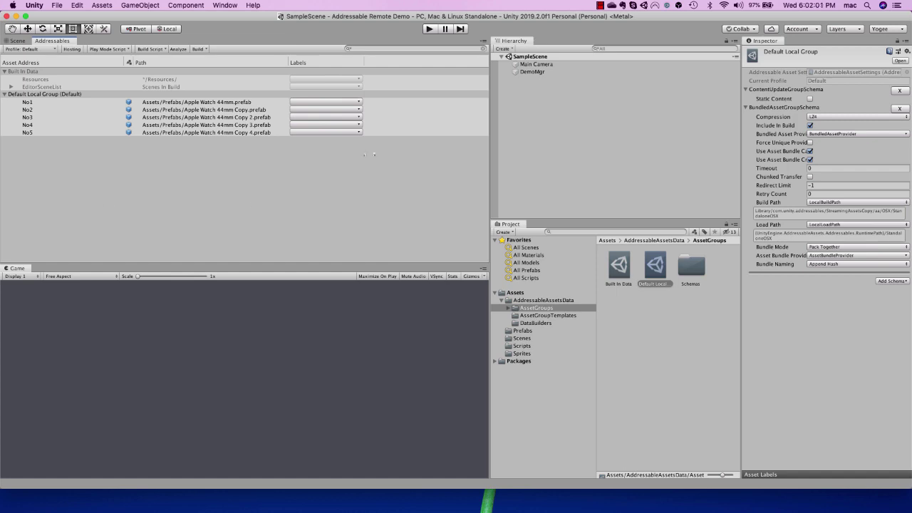
Assign the No1 addressable asset to the Local No reference of the DemoMgr object
{"action": "left_click", "coordinate": [569, 146]}
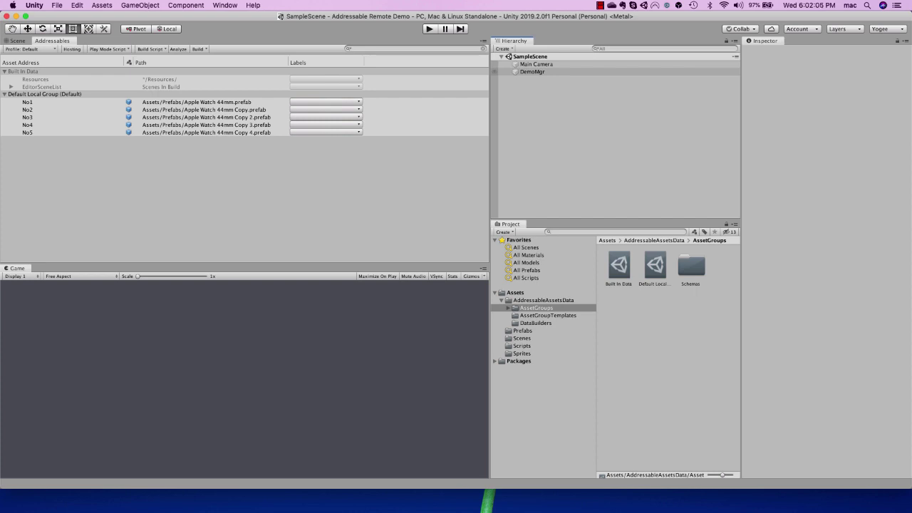
{"action": "left_click", "coordinate": [533, 72]}
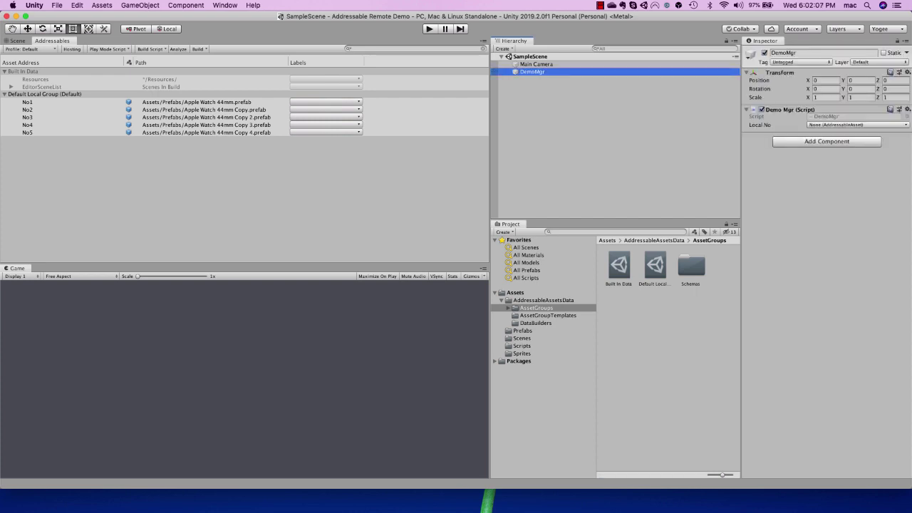
{"action": "left_click", "coordinate": [857, 124]}
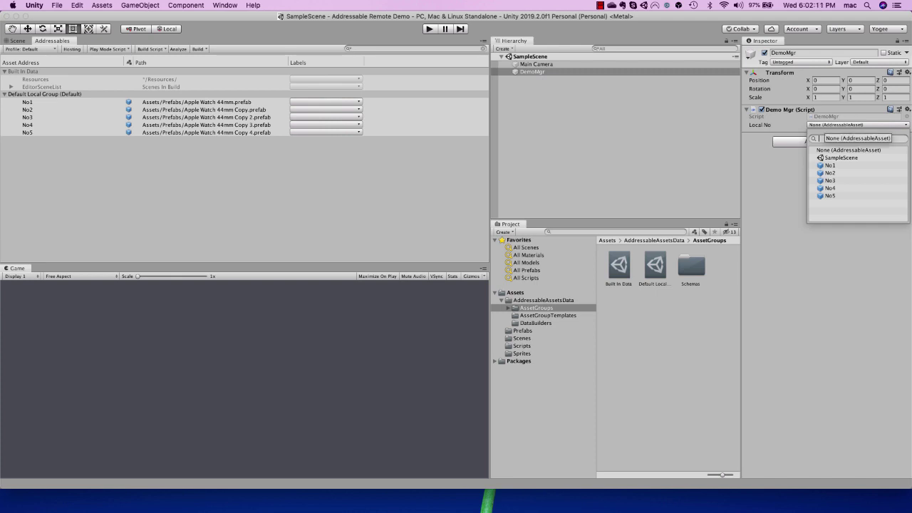
{"action": "left_click", "coordinate": [830, 165]}
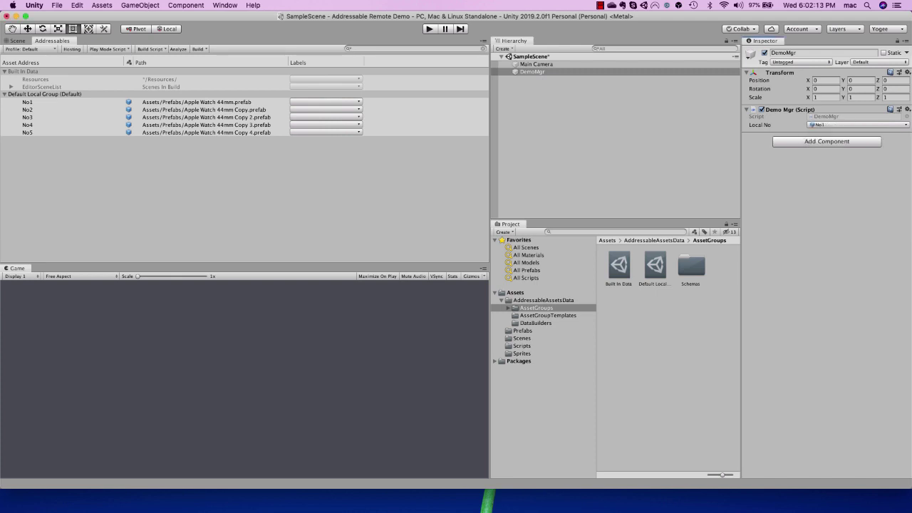
Open the DemoMgr script in Visual Studio and add a localNo.InstantiateAsync(); call under the Display Local Prefabs comment
{"action": "double_click", "coordinate": [830, 117]}
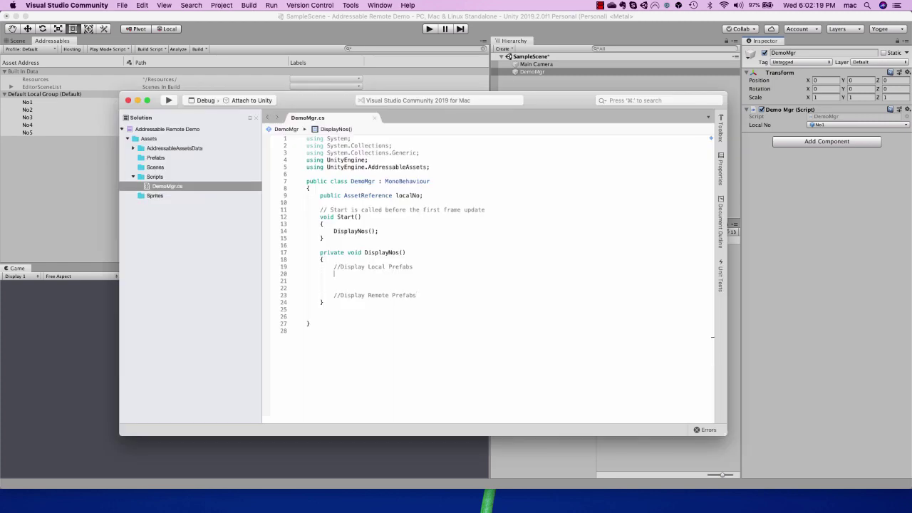
{"action": "type", "text": "local"}
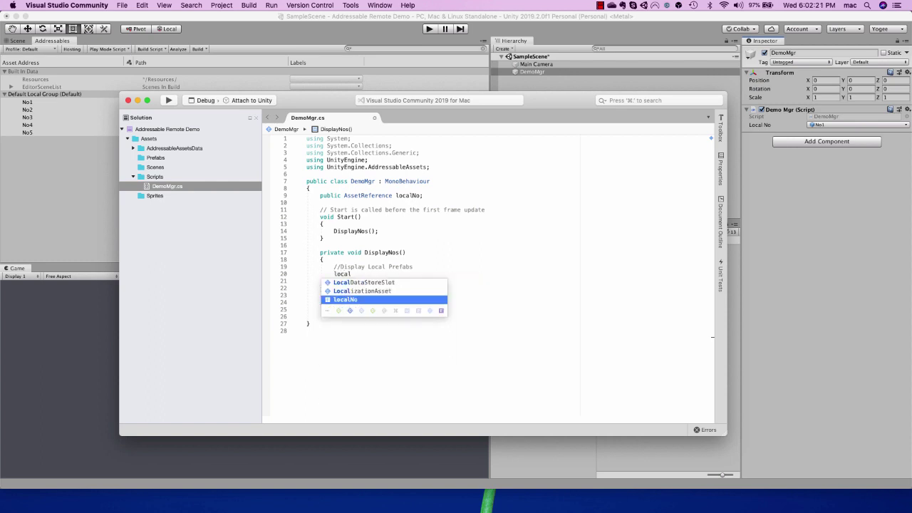
{"action": "type", "text": "No.Ins"}
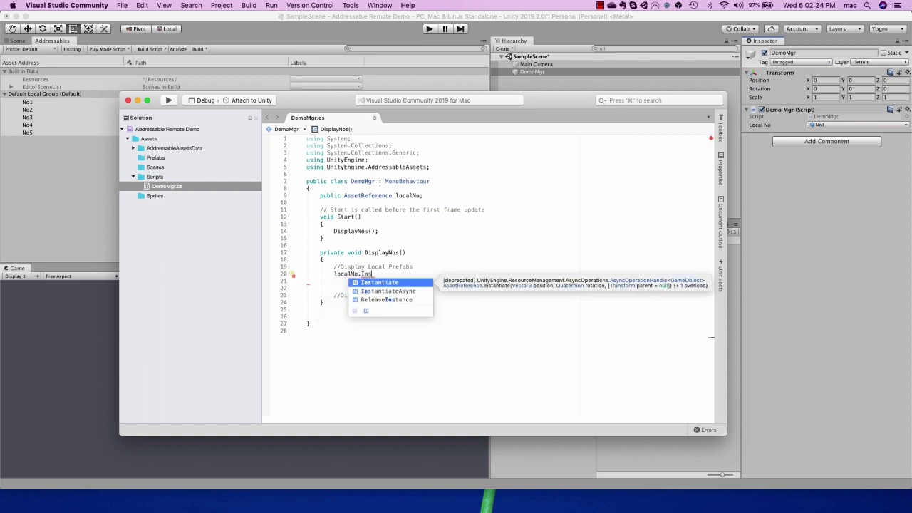
{"action": "key", "text": "Return"}
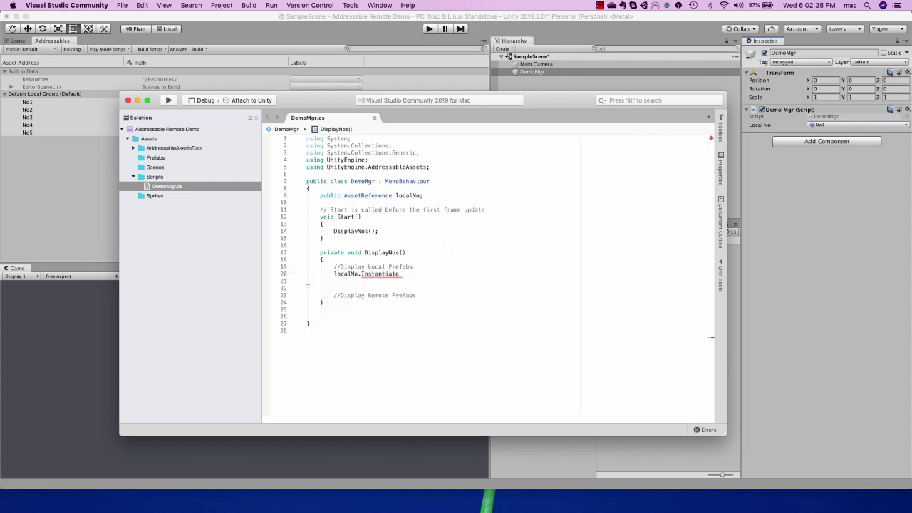
{"action": "type", "text": "Async"}
{"action": "key", "text": "alt+shift+Left"}
{"action": "type", "text": "();"}
Pass Vector3.zero as the position argument of the InstantiateAsync call
{"action": "key", "text": "Left"}
{"action": "key", "text": "Left"}
{"action": "type", "text": "Vector"}
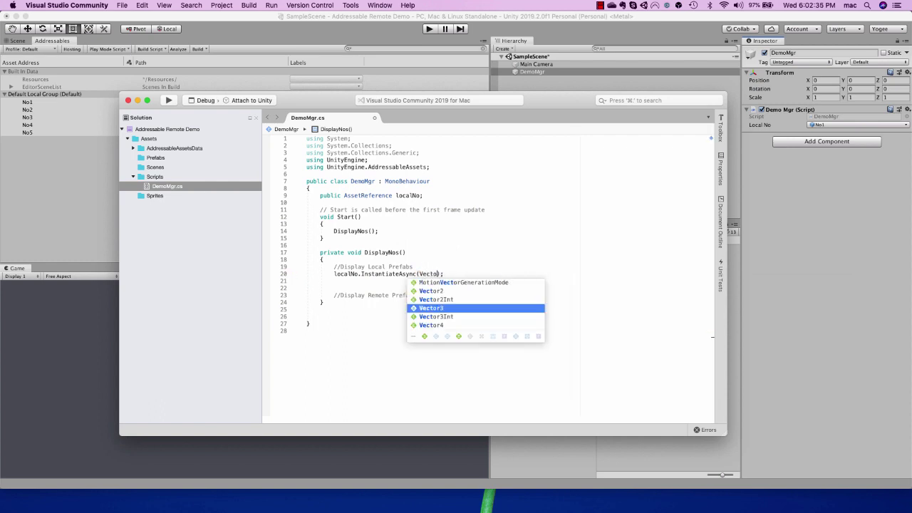
{"action": "key", "text": "Return"}
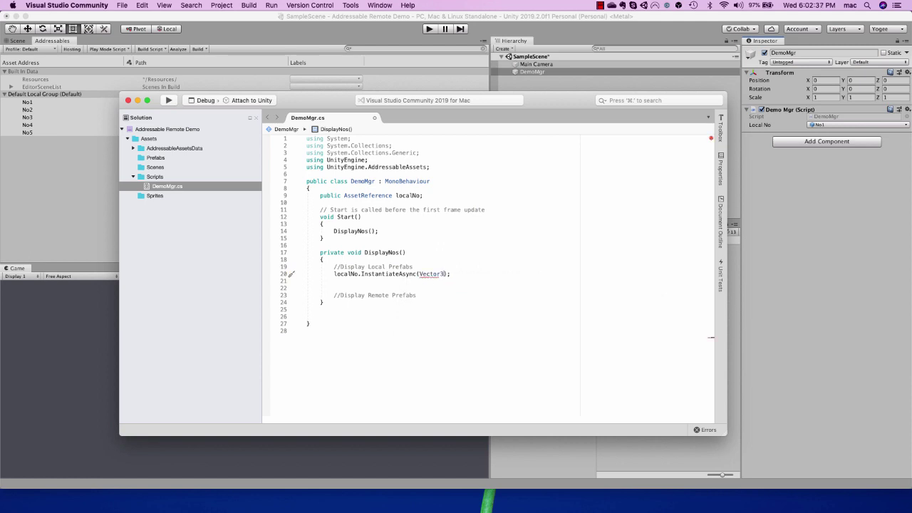
{"action": "type", "text": ".zero"}
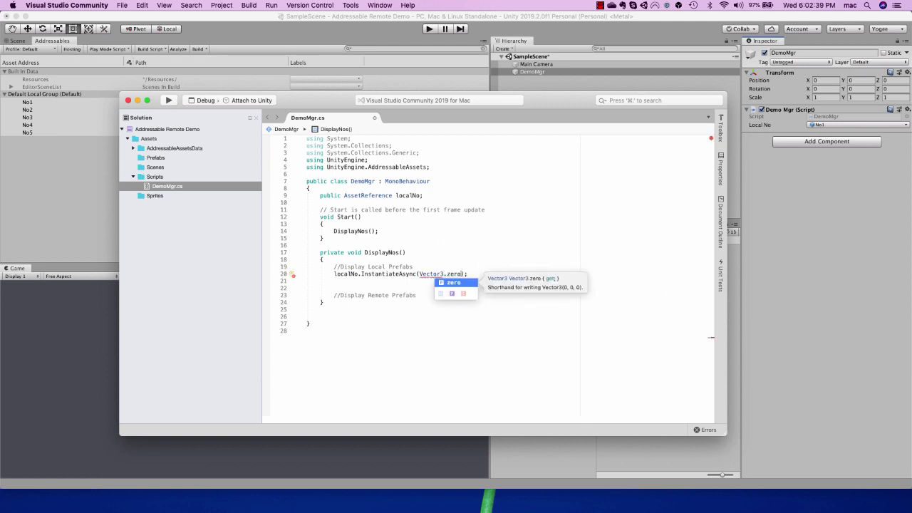
Add Quaternion.identity as the rotation argument of the InstantiateAsync call and save the script
{"action": "type", "text": ",Qua"}
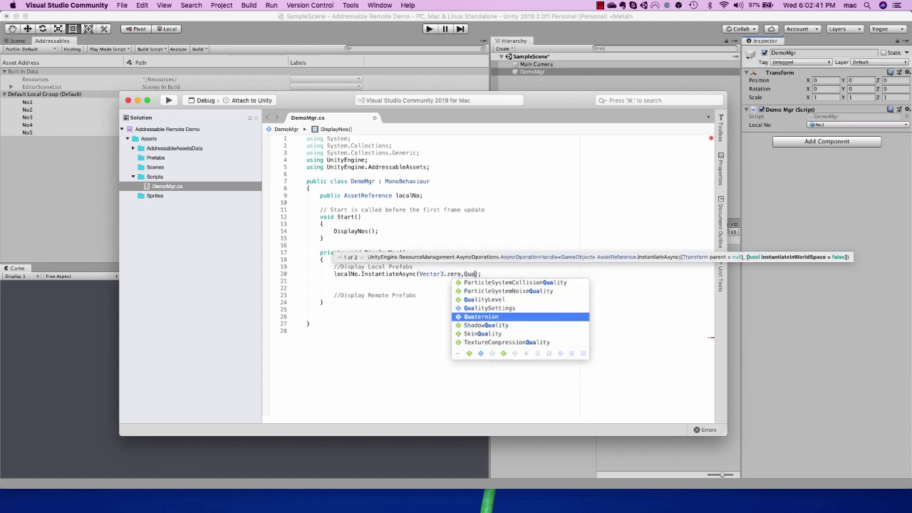
{"action": "type", "text": "e"}
{"action": "key", "text": "Up"}
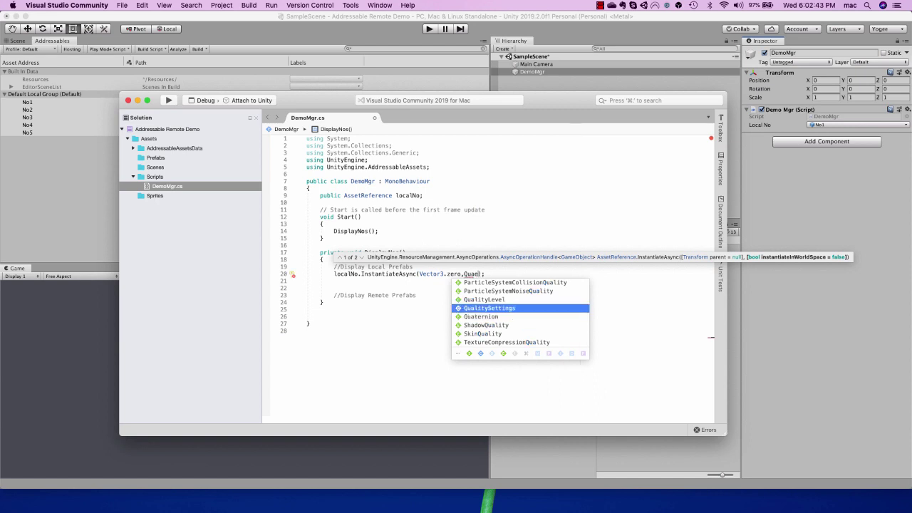
{"action": "key", "text": "Down"}
{"action": "key", "text": "Return"}
{"action": "type", "text": ".rot"}
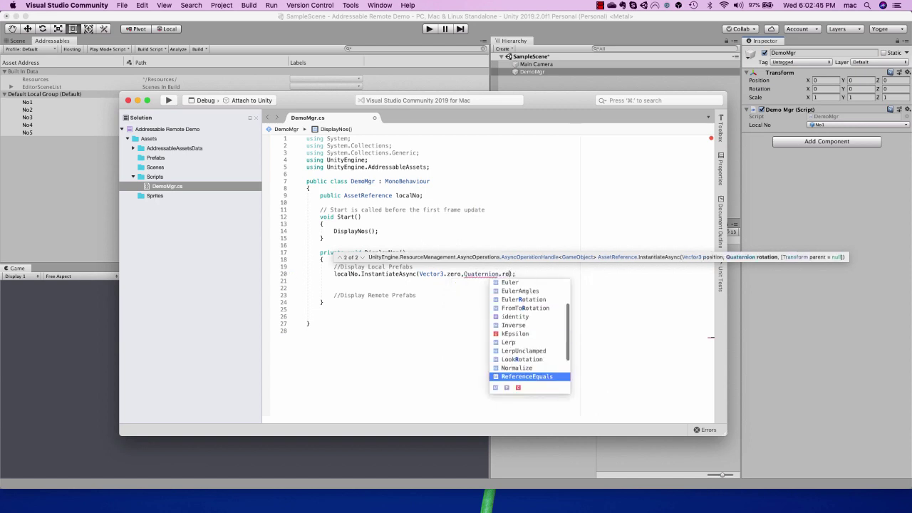
{"action": "key", "text": "BackSpace"}
{"action": "key", "text": "BackSpace"}
{"action": "key", "text": "BackSpace"}
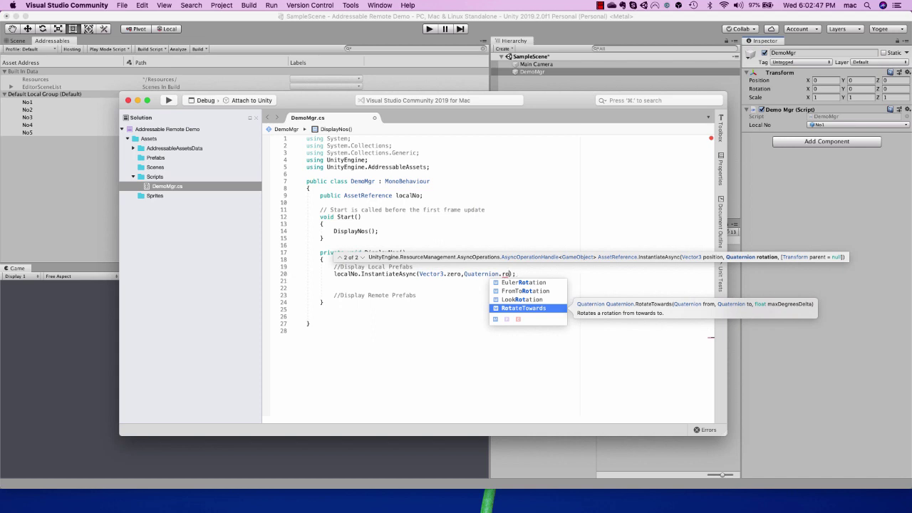
{"action": "type", "text": "ide"}
{"action": "key", "text": "Return"}
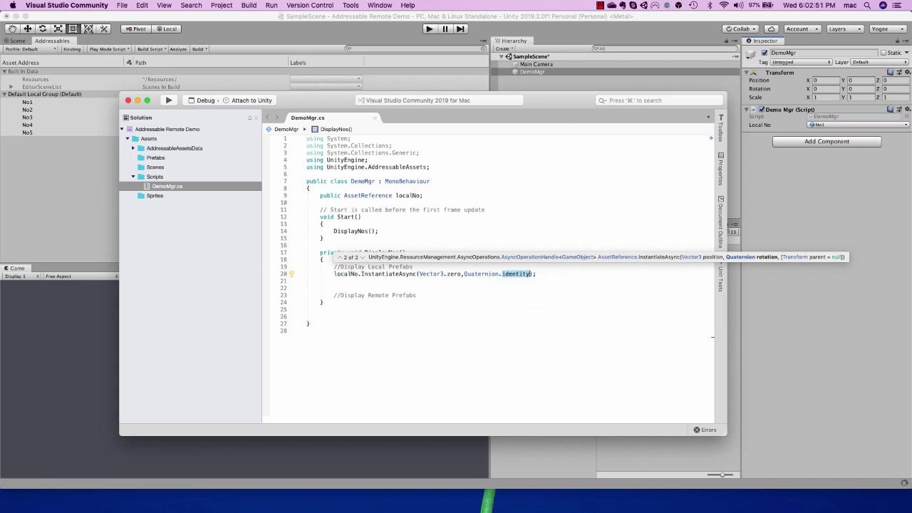
Switch to Unity, save SampleScene, and run it in Play mode to test the local prefab
{"action": "key", "text": "super+Tab"}
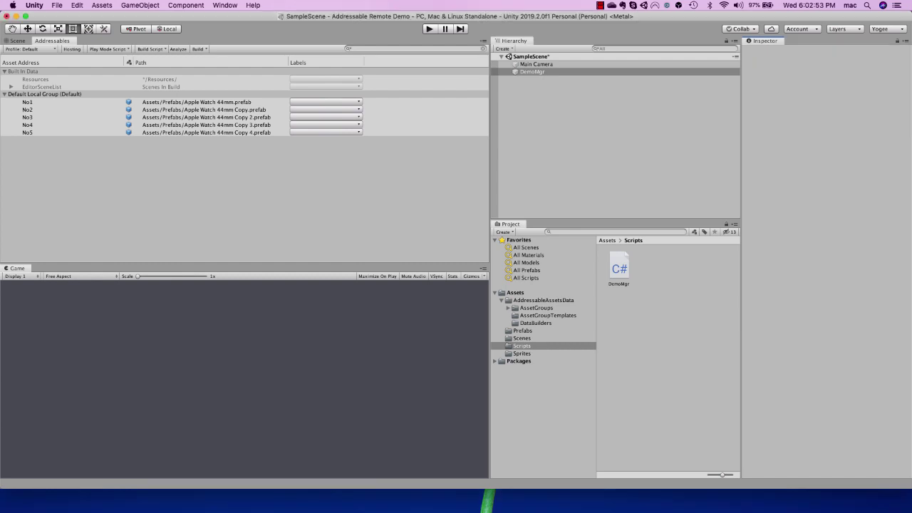
{"action": "key", "text": "super+s"}
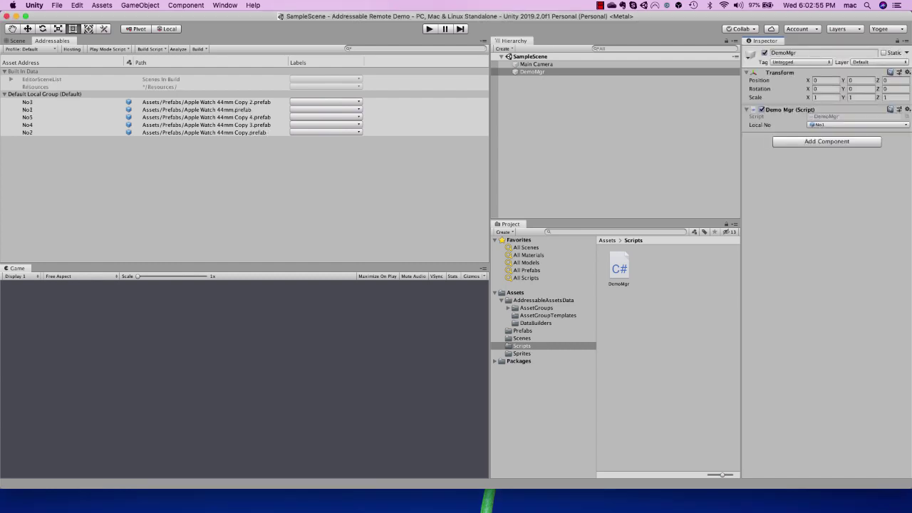
{"action": "key", "text": "super+p"}
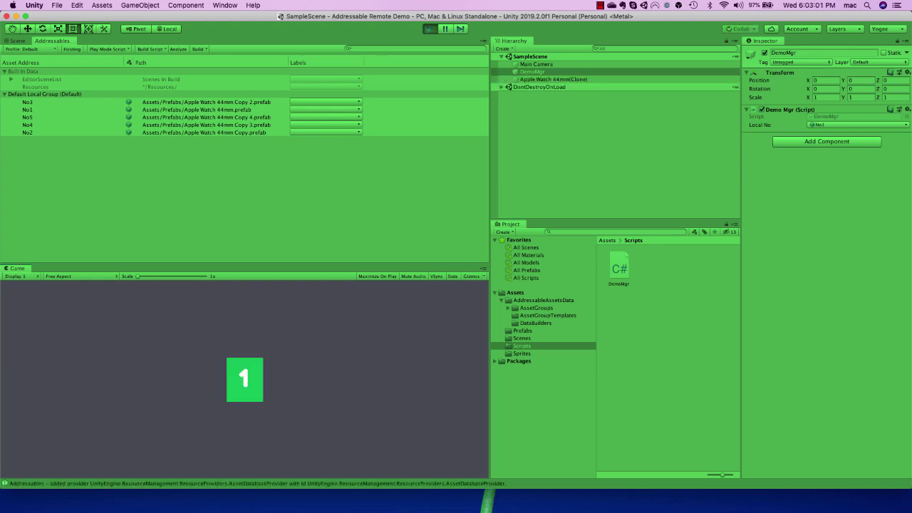
Exit Play mode to return the scene to editing
{"action": "key", "text": "super+p"}
{"action": "left_click", "coordinate": [600, 5]}
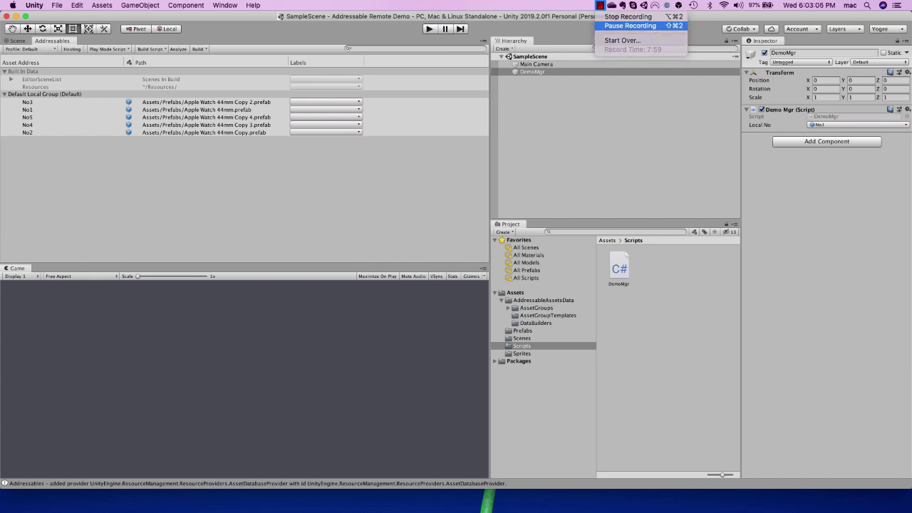
{"action": "left_click", "coordinate": [630, 26]}
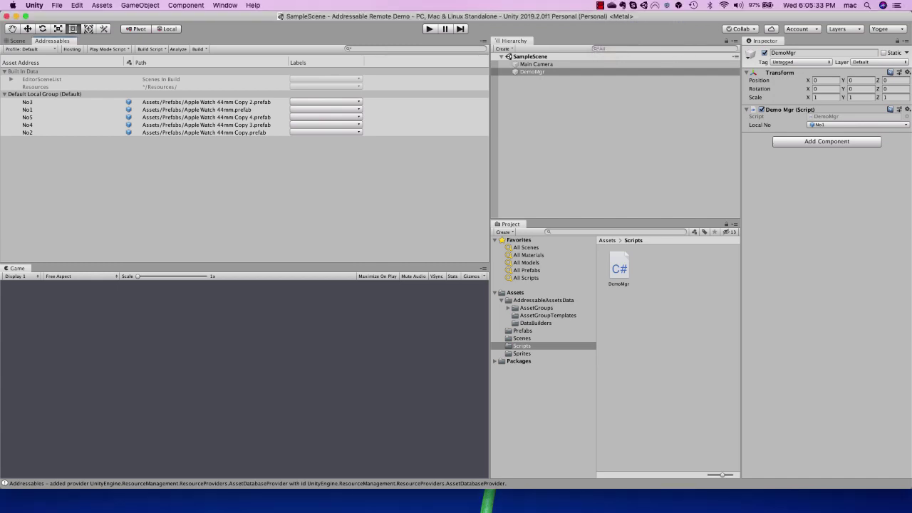
Create a new Packed Assets group in the Addressables window
{"action": "right_click", "coordinate": [38, 150]}
{"action": "mouse_move", "coordinate": [77, 156]}
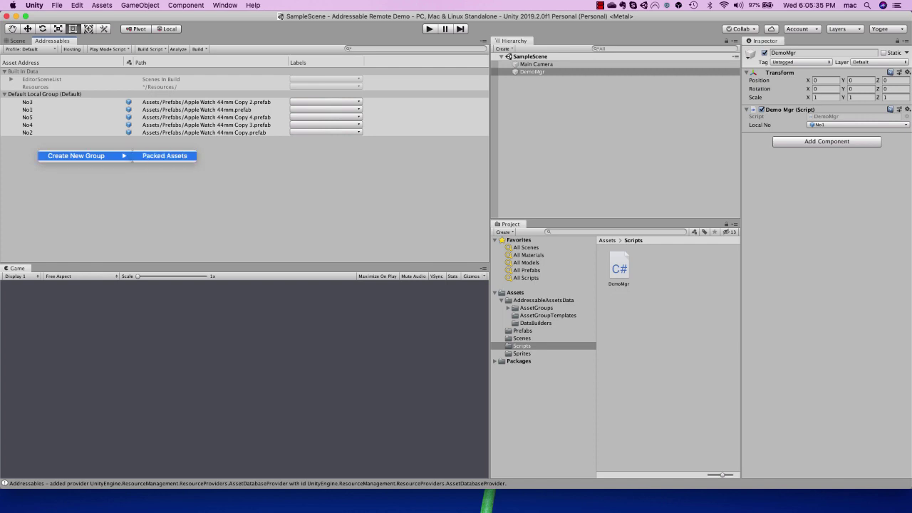
{"action": "left_click", "coordinate": [166, 155]}
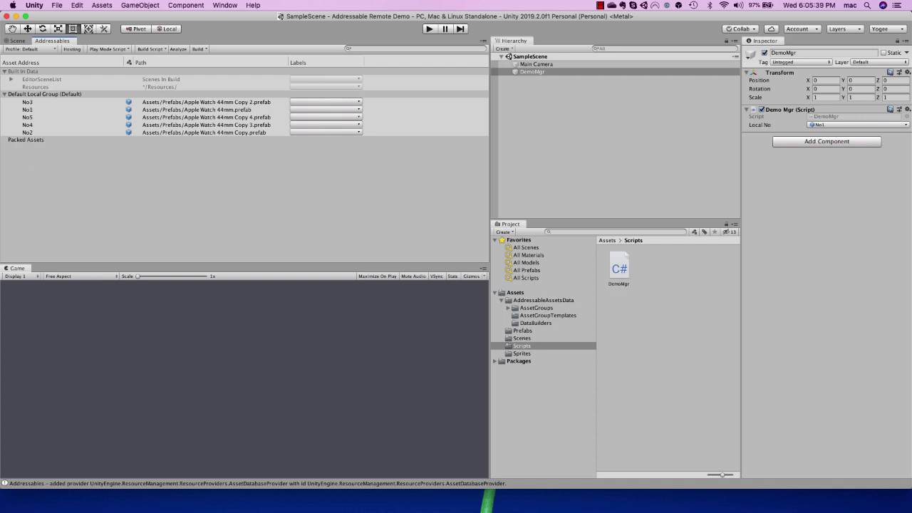
Rename the Packed Assets group to MyRemoteContent
{"action": "left_click", "coordinate": [27, 140]}
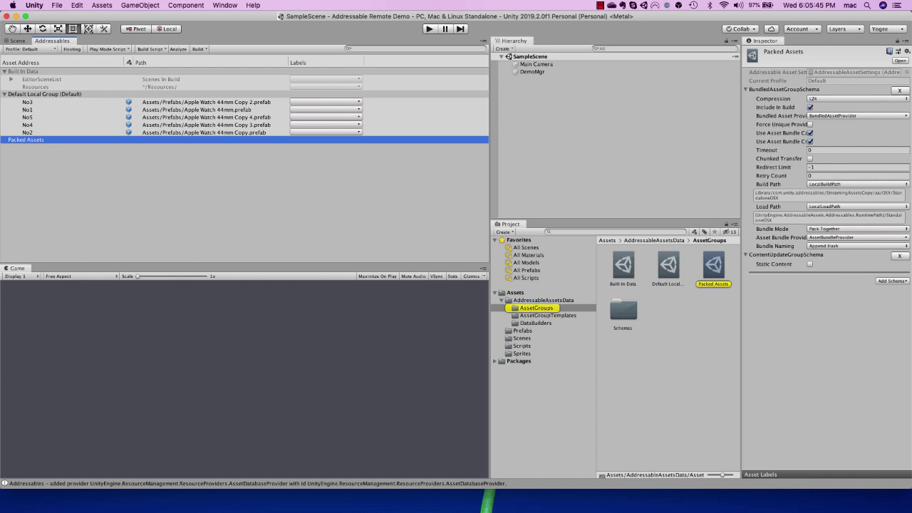
{"action": "right_click", "coordinate": [28, 140]}
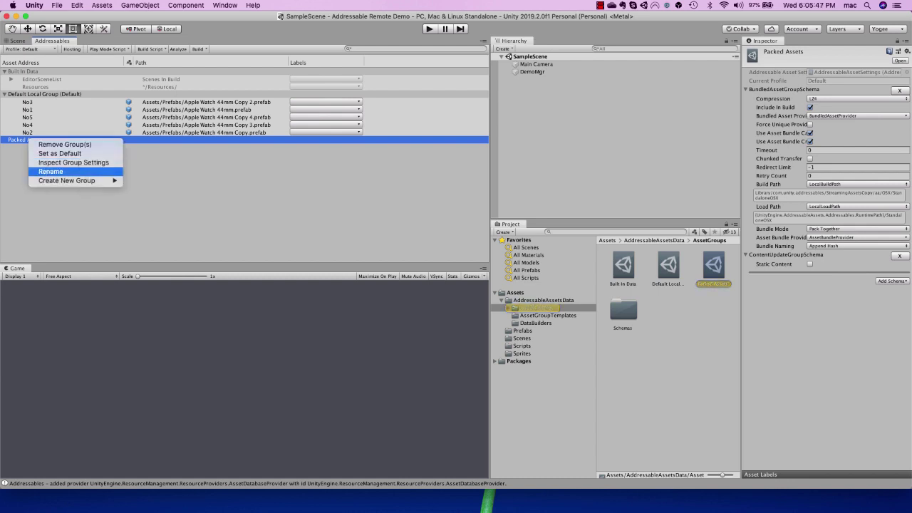
{"action": "left_click", "coordinate": [51, 171]}
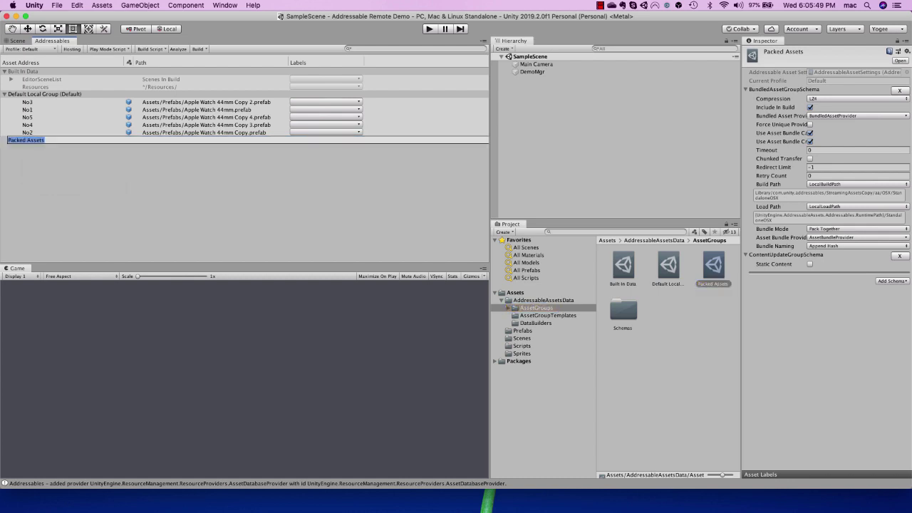
{"action": "type", "text": "MY"}
{"action": "key", "text": "BackSpace"}
{"action": "type", "text": "yRemoteContent"}
{"action": "key", "text": "BackSpace"}
{"action": "key", "text": "Return"}
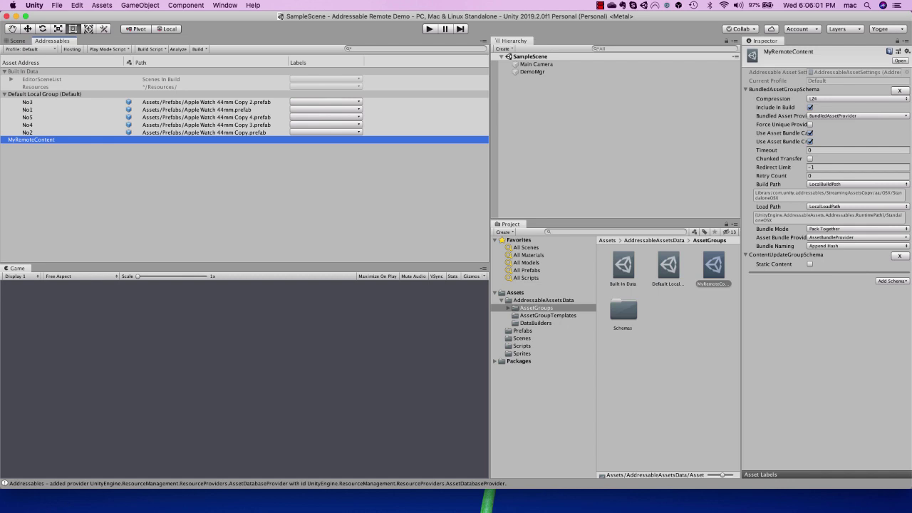
Move the No2, No3, No4 and No5 prefabs from Default Local Group into the MyRemoteContent group and expand that group
{"action": "left_click", "coordinate": [27, 118]}
{"action": "left_click", "coordinate": [27, 124], "text": "super"}
{"action": "left_click", "coordinate": [27, 133], "text": "super"}
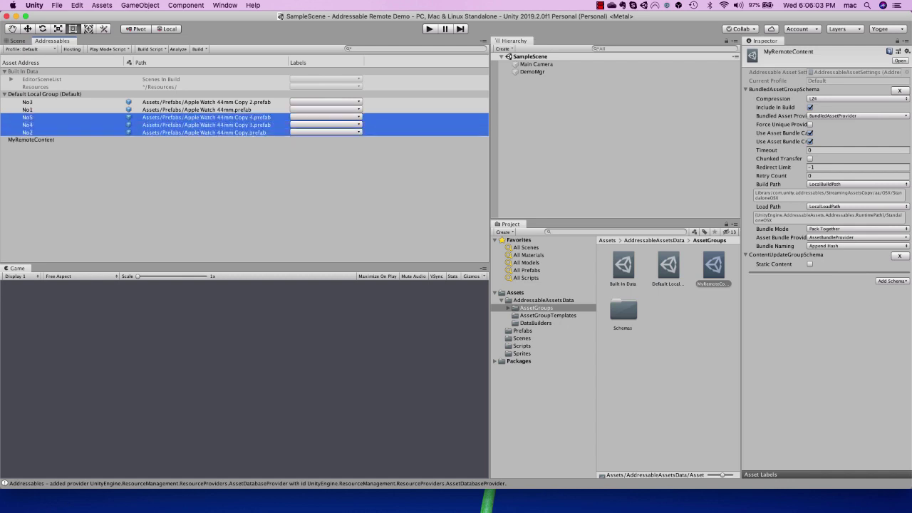
{"action": "left_click", "coordinate": [27, 102], "text": "shift"}
{"action": "left_click", "coordinate": [27, 110], "text": "super"}
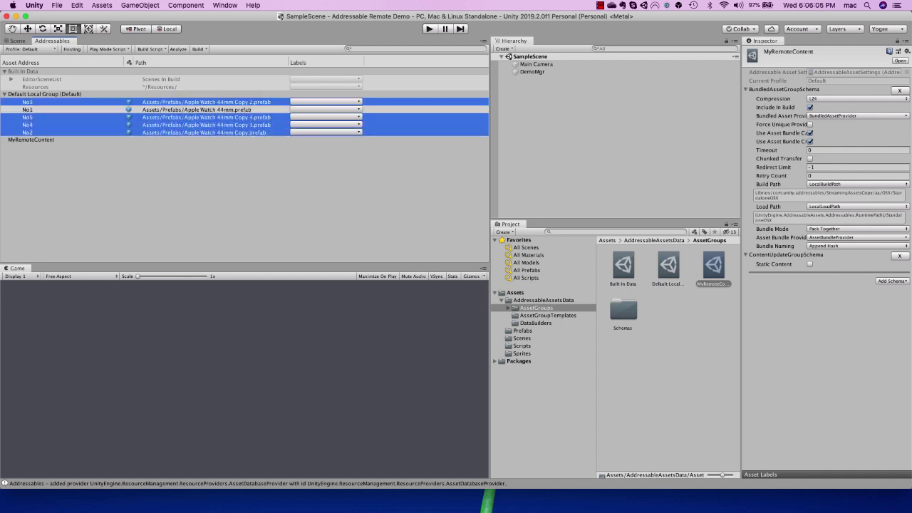
{"action": "left_click_drag", "start_coordinate": [35, 128], "coordinate": [41, 140]}
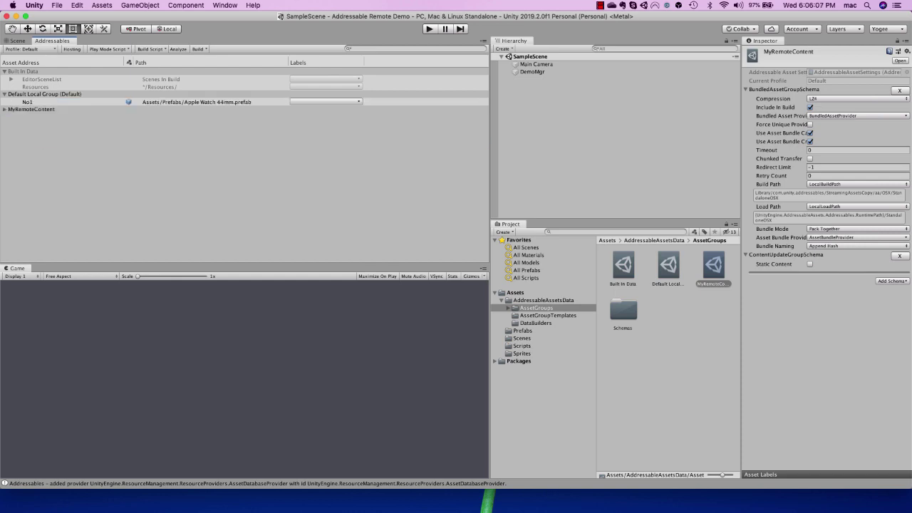
{"action": "left_click", "coordinate": [5, 110]}
{"action": "left_click", "coordinate": [118, 220]}
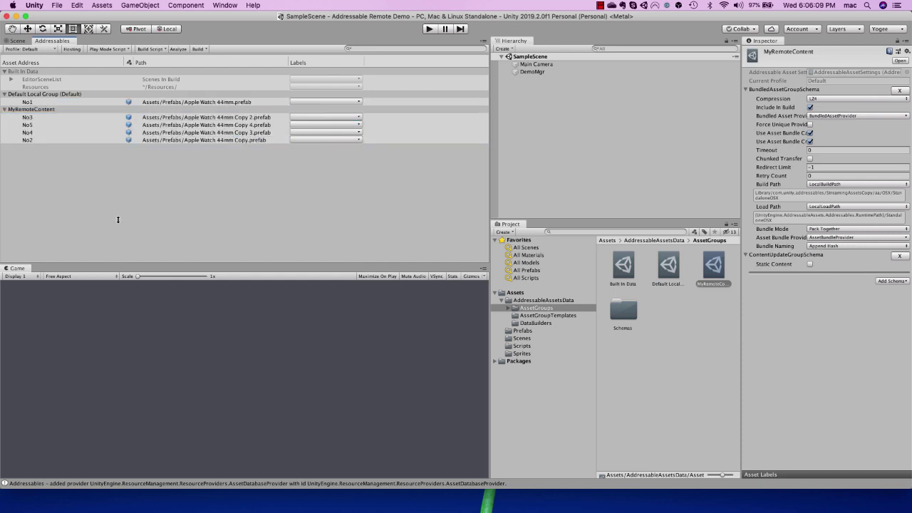
{"action": "left_click", "coordinate": [326, 117]}
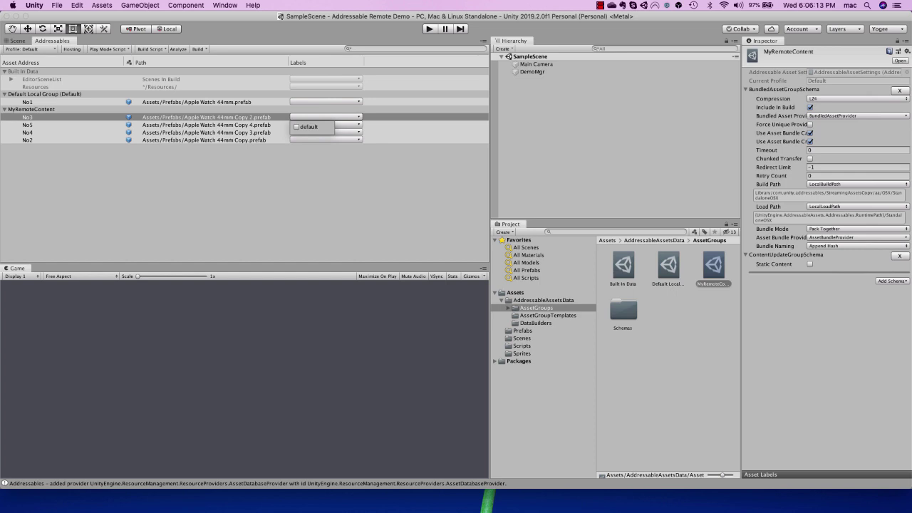
{"action": "left_click", "coordinate": [306, 189]}
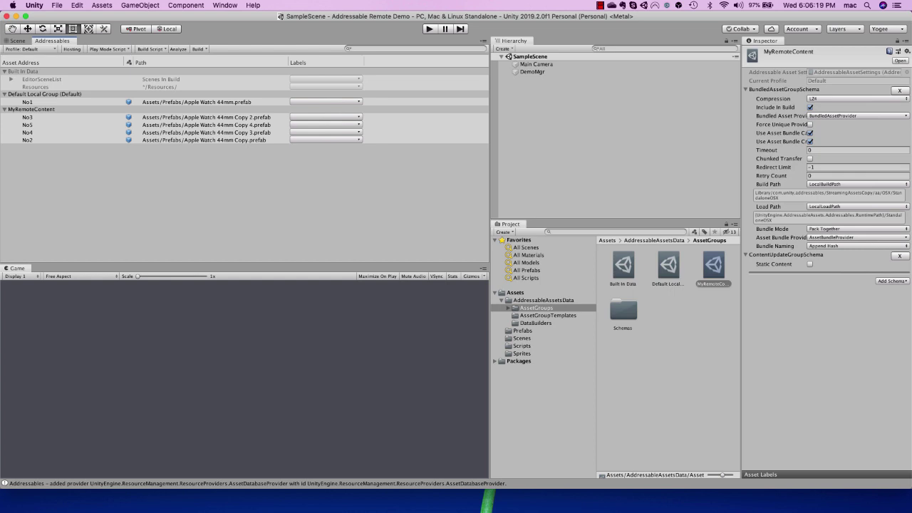
{"action": "left_click", "coordinate": [31, 110]}
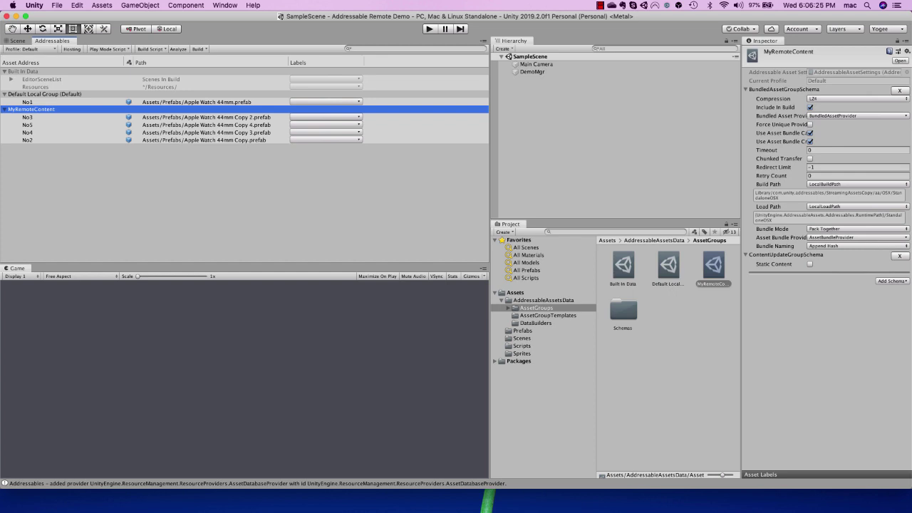
{"action": "left_click", "coordinate": [179, 192]}
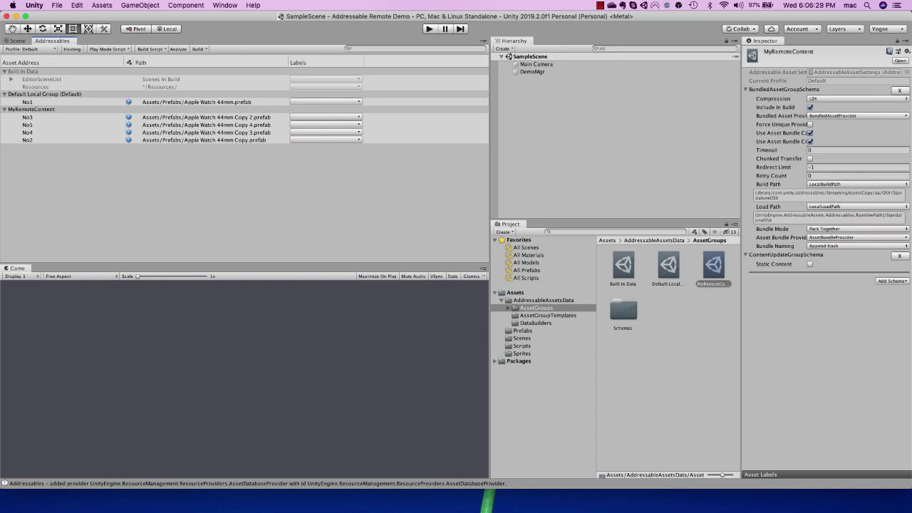
{"action": "left_click", "coordinate": [599, 5]}
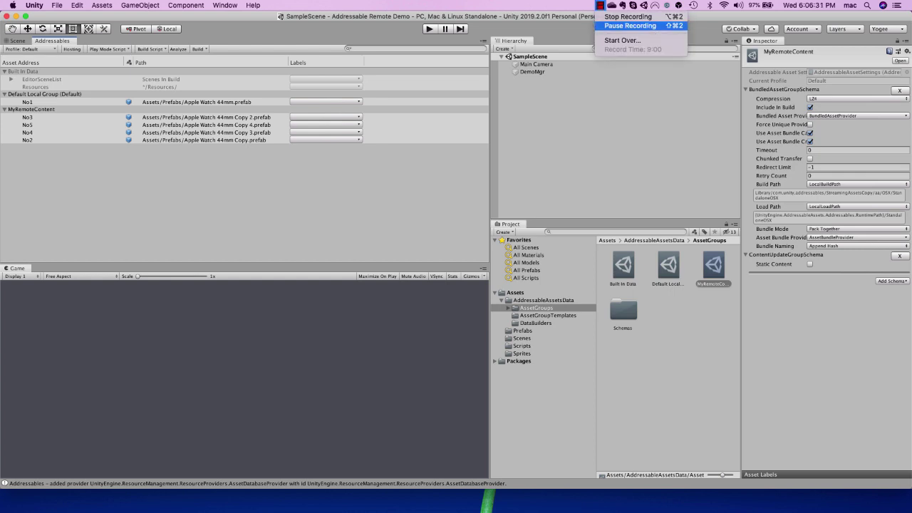
{"action": "left_click", "coordinate": [629, 26]}
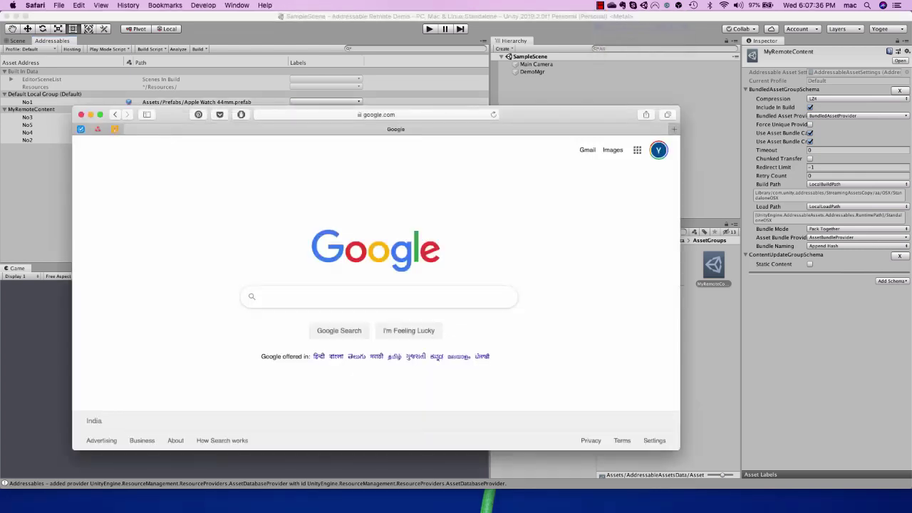
Switch to Safari, search Google for "amazon s3", and go through the Amazon S3 page to the S3 console
{"action": "type", "text": "amazon s3"}
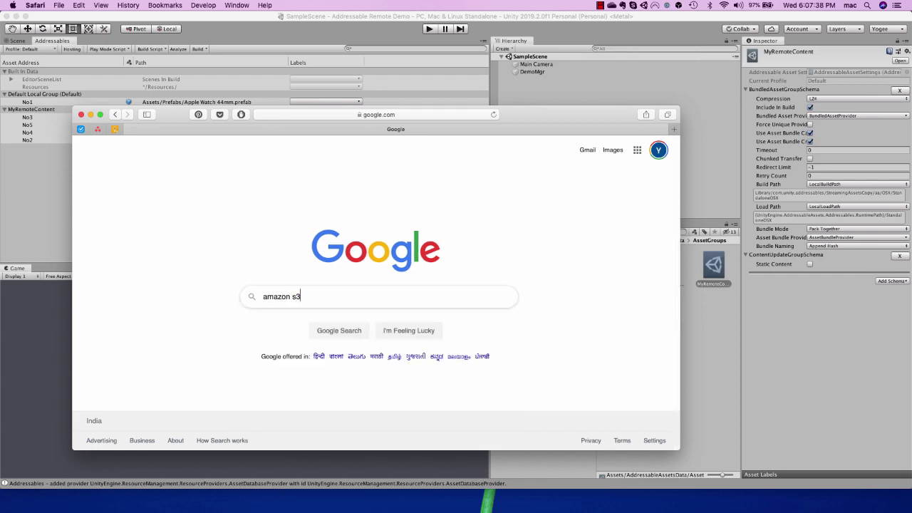
{"action": "key", "text": "Return"}
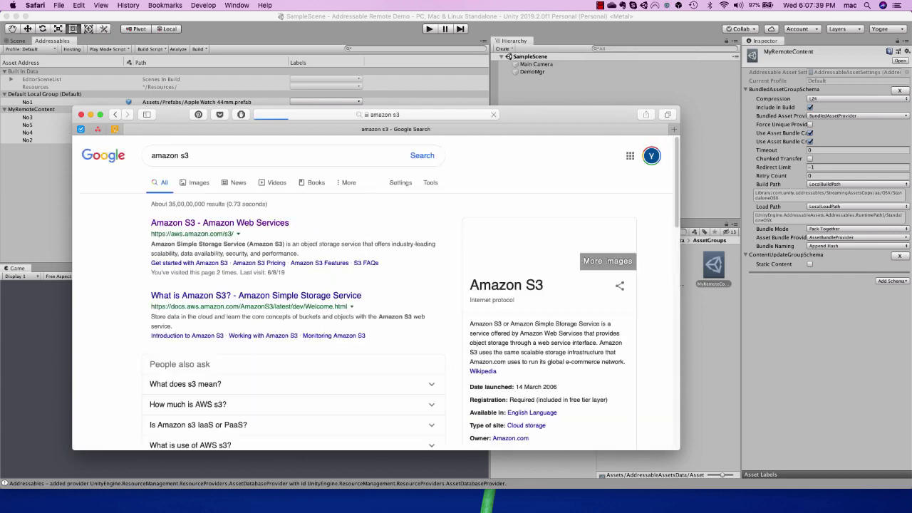
{"action": "left_click", "coordinate": [219, 223]}
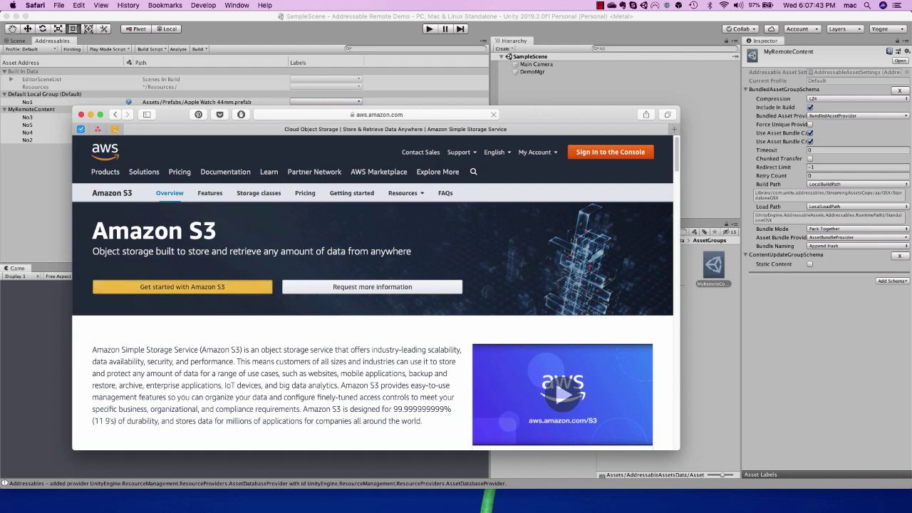
{"action": "left_click", "coordinate": [182, 286]}
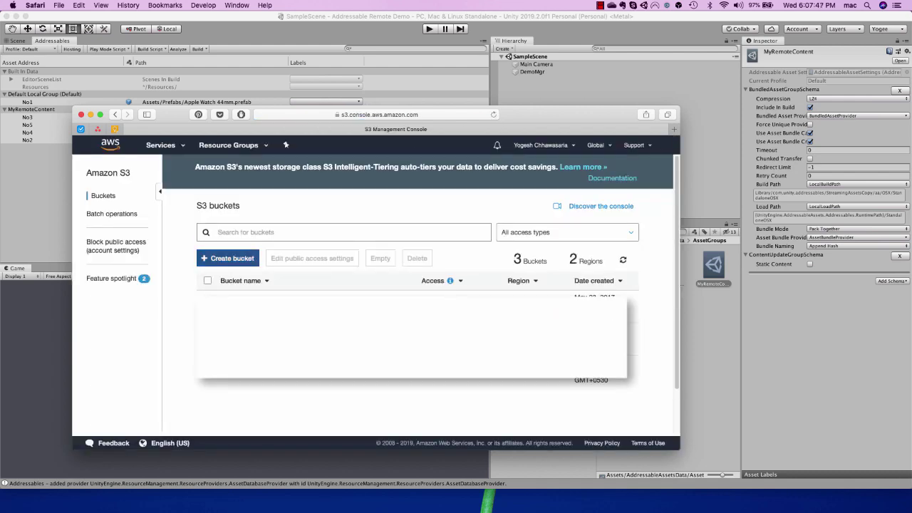
Start creating an S3 bucket and name it com.kierunstudios.unitytest, keeping the preset region
{"action": "left_click", "coordinate": [228, 259]}
{"action": "left_click_drag", "start_coordinate": [556, 114], "coordinate": [539, 52]}
{"action": "left_click_drag", "start_coordinate": [661, 388], "coordinate": [678, 401]}
{"action": "left_click", "coordinate": [678, 402]}
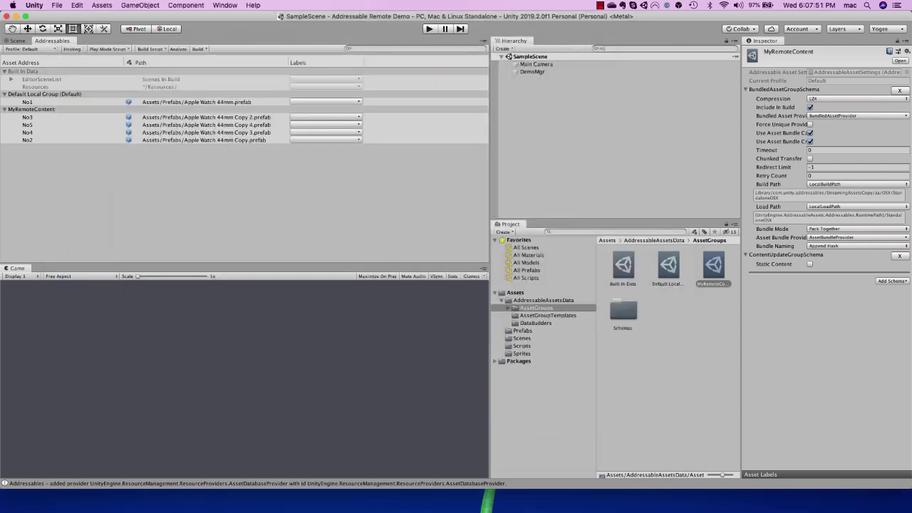
{"action": "key", "text": "super+Tab"}
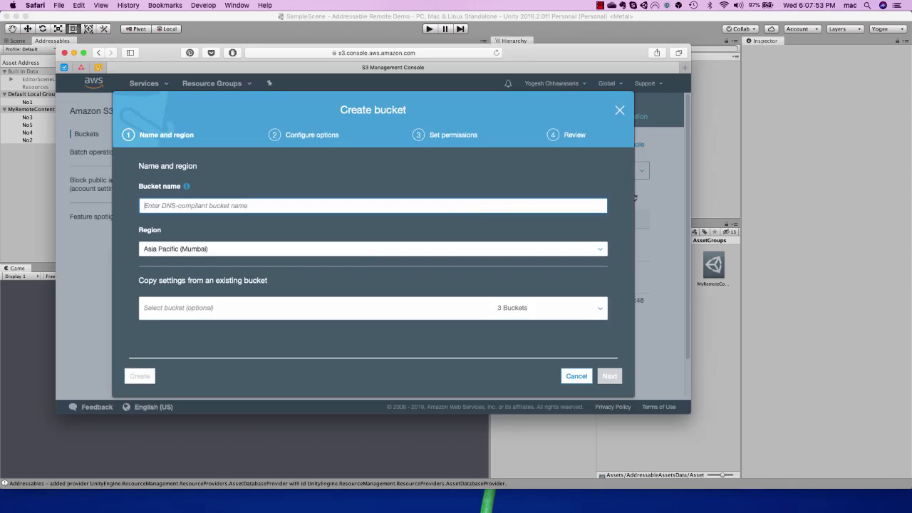
{"action": "left_click_drag", "start_coordinate": [690, 413], "coordinate": [711, 441]}
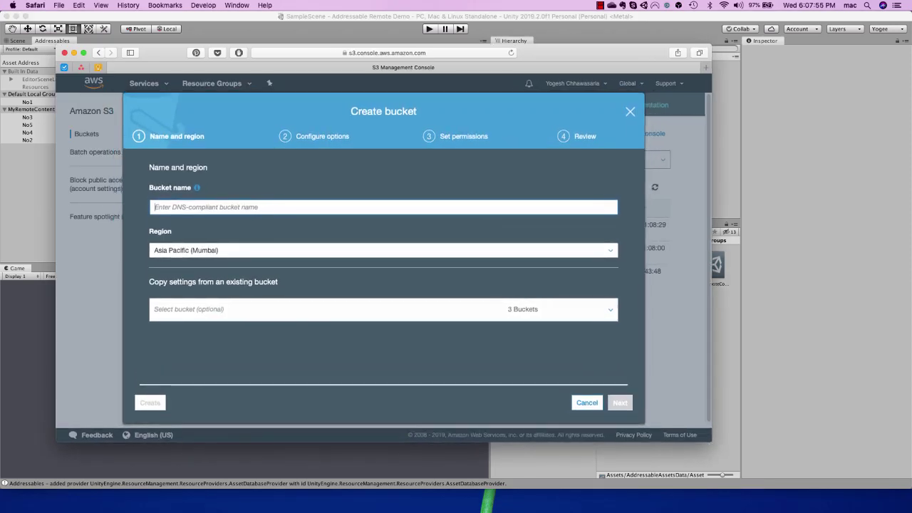
{"action": "type", "text": "com."}
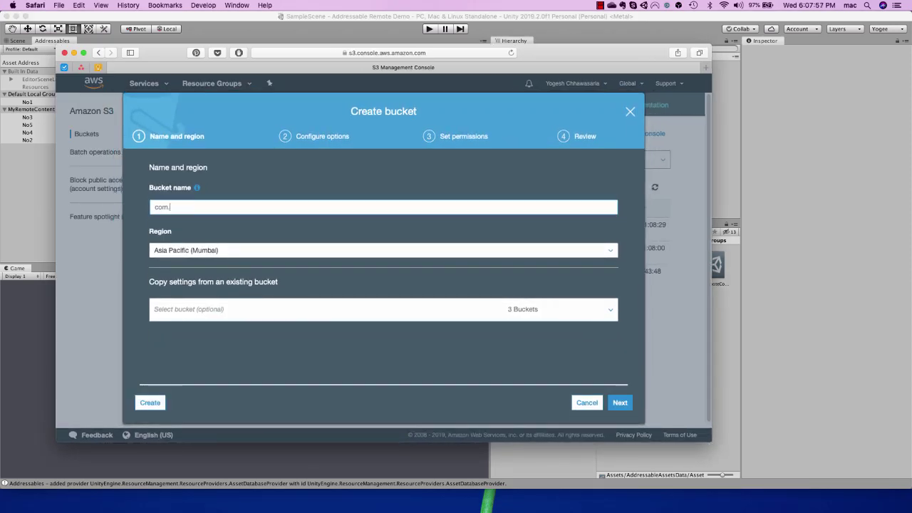
{"action": "type", "text": "kierunstudios."}
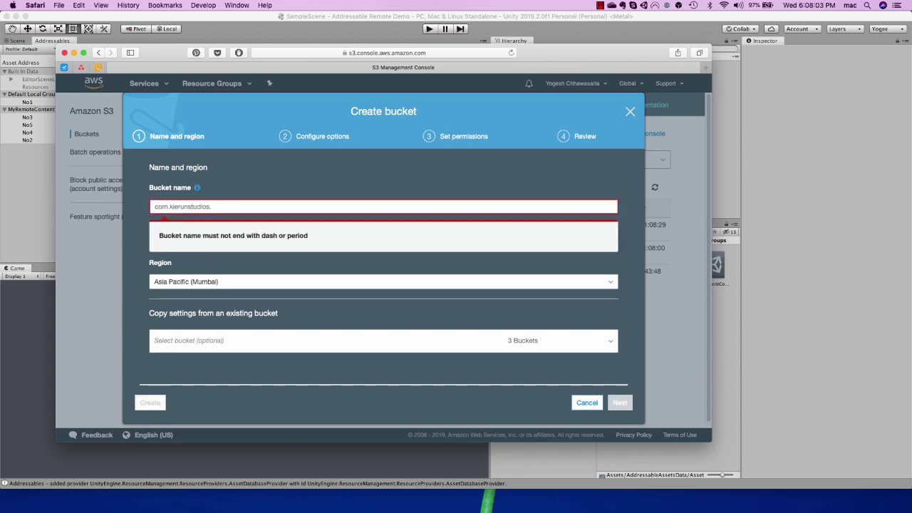
{"action": "type", "text": "unitytest"}
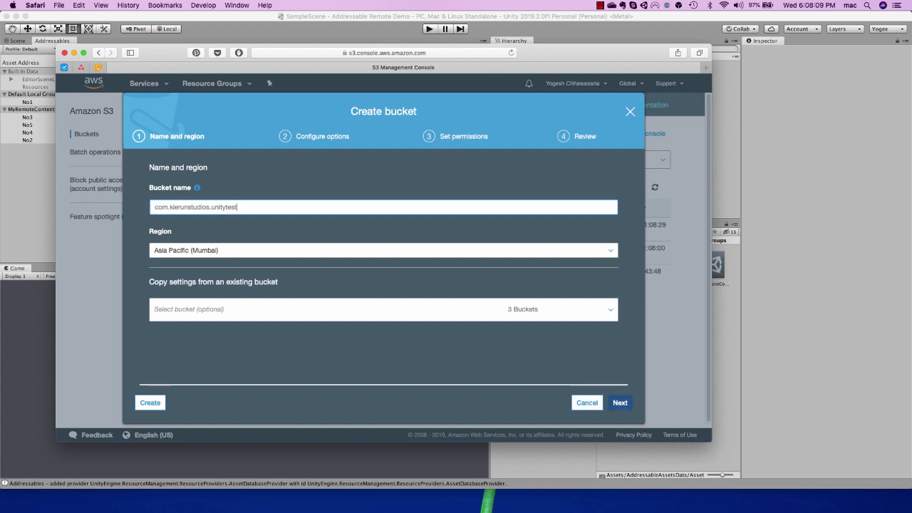
{"action": "left_click", "coordinate": [620, 403]}
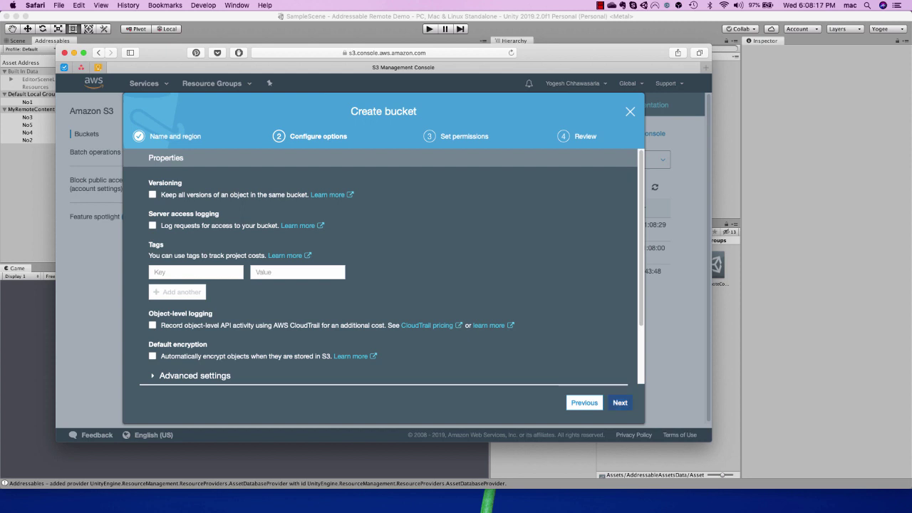
Keep the bucket's default options, turn off Block all public access, and check the settings in the review
{"action": "left_click", "coordinate": [620, 402]}
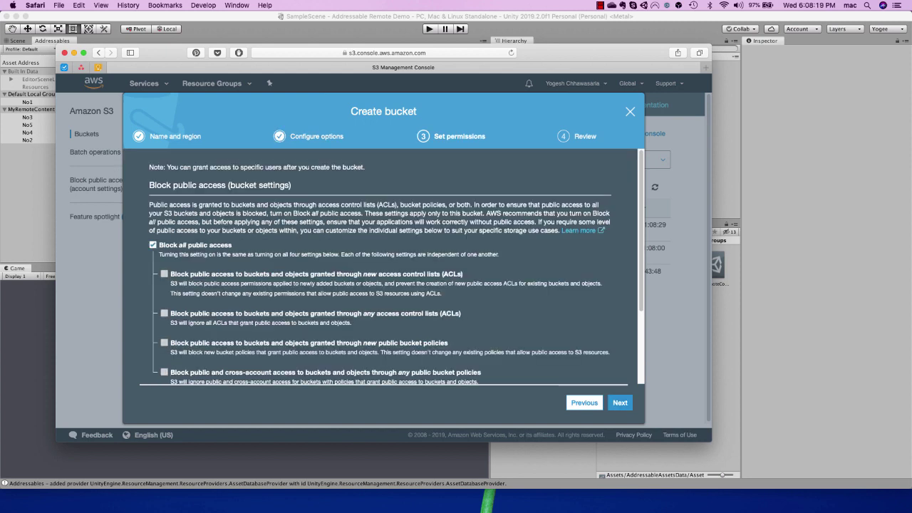
{"action": "left_click", "coordinate": [152, 245]}
{"action": "scroll", "coordinate": [380, 267], "scroll_direction": "down", "scroll_amount": 3}
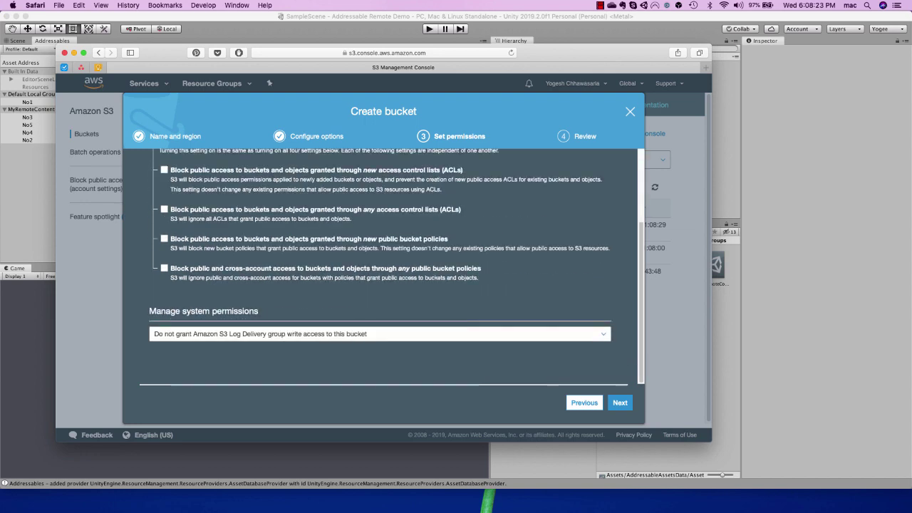
{"action": "scroll", "coordinate": [380, 267], "scroll_direction": "up", "scroll_amount": 3}
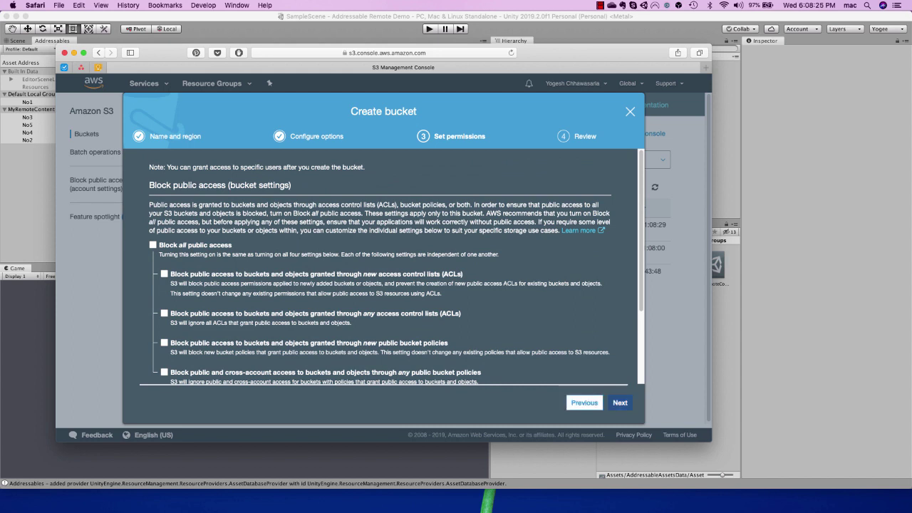
{"action": "left_click", "coordinate": [619, 402]}
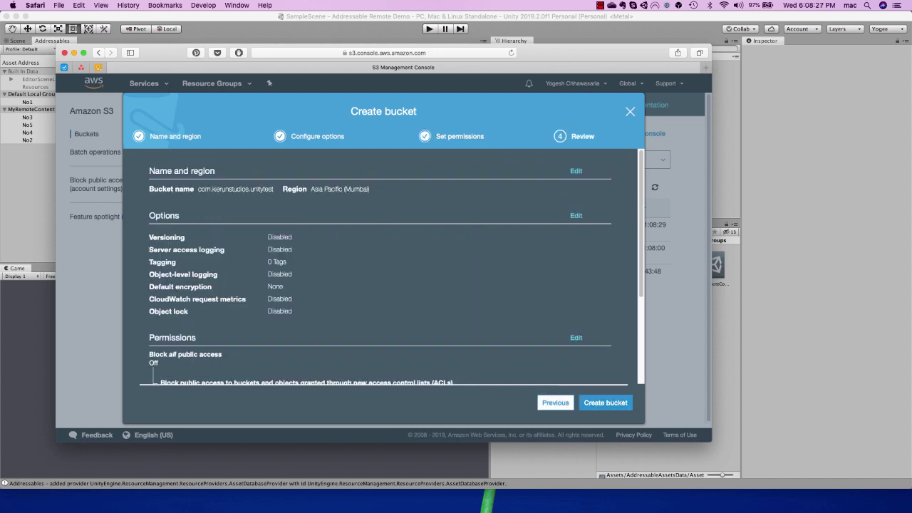
{"action": "scroll", "coordinate": [392, 268], "scroll_direction": "down", "scroll_amount": 4}
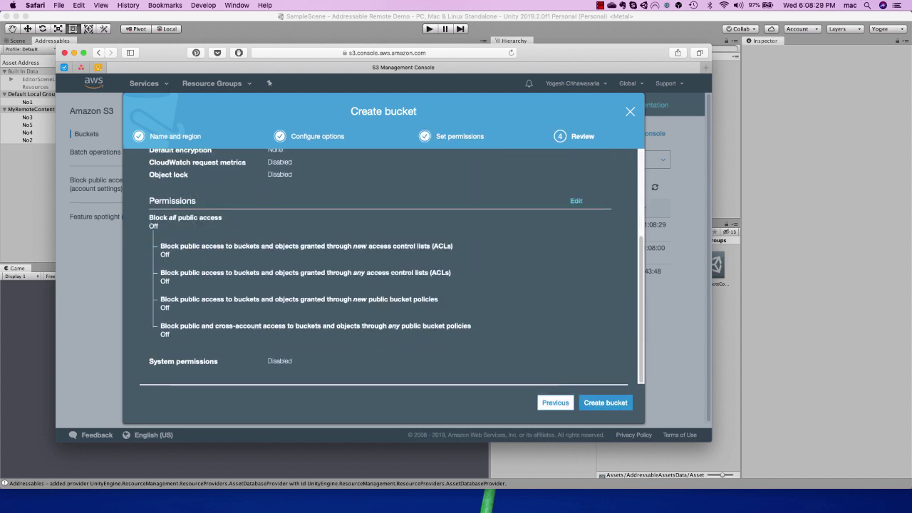
{"action": "scroll", "coordinate": [392, 267], "scroll_direction": "up", "scroll_amount": 5}
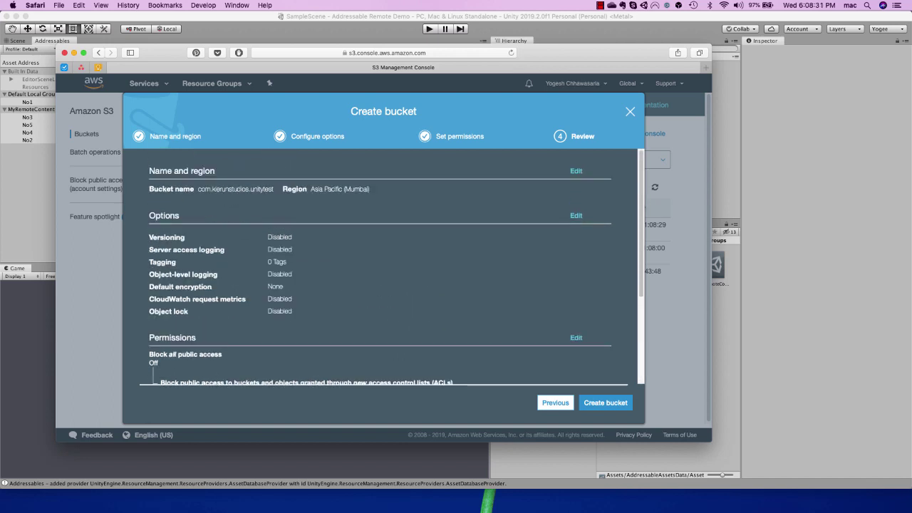
Create the bucket, then add a folder named version1 inside it with bucket-default encryption and open that folder
{"action": "left_click", "coordinate": [606, 403]}
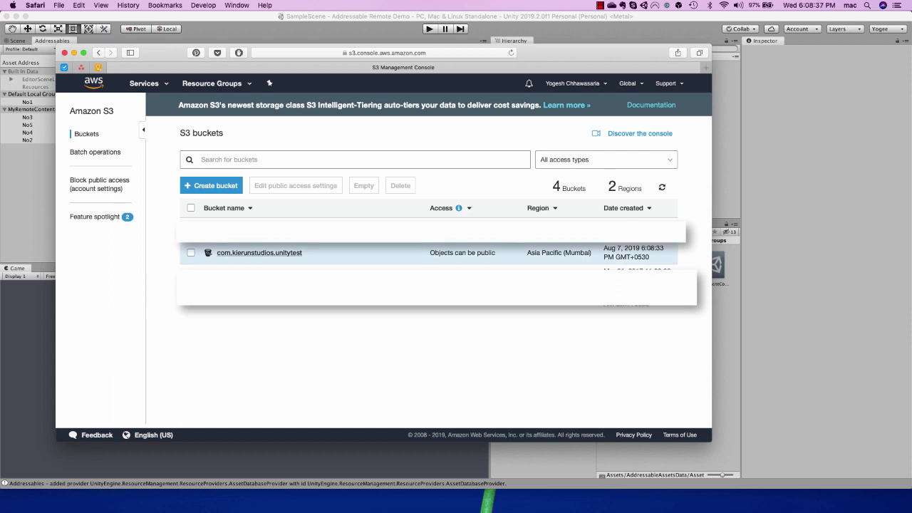
{"action": "left_click", "coordinate": [260, 253]}
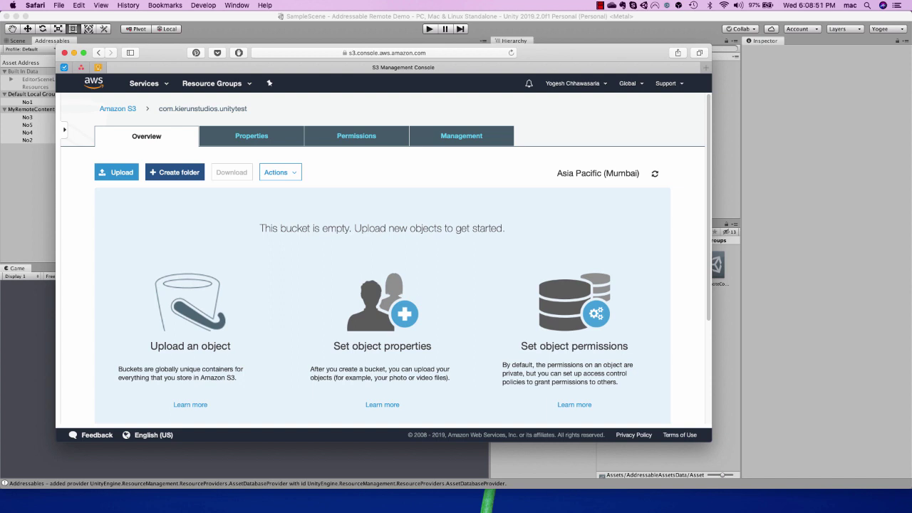
{"action": "left_click", "coordinate": [174, 172]}
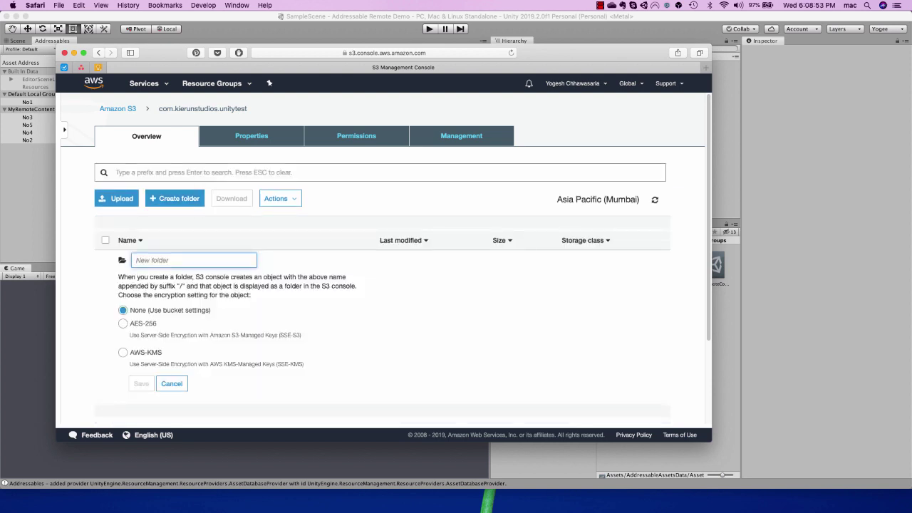
{"action": "type", "text": "v1"}
{"action": "type", "text": "ersion1"}
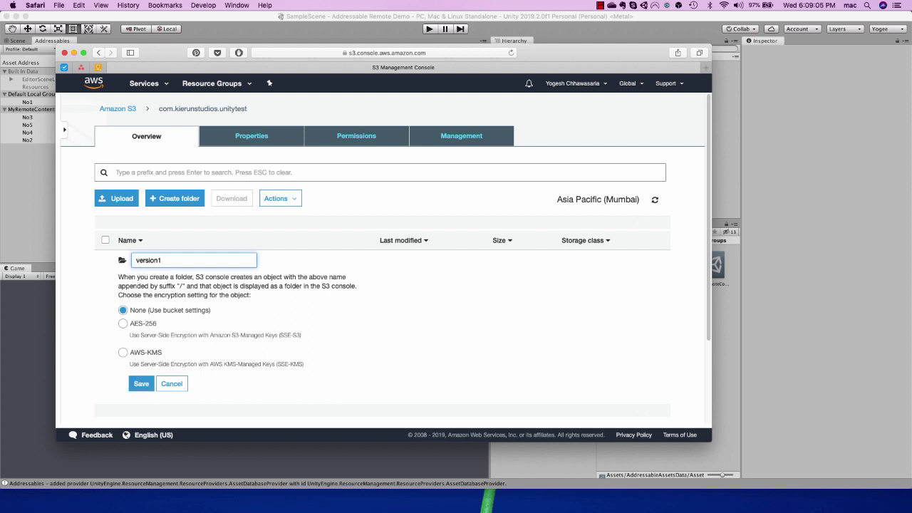
{"action": "left_click", "coordinate": [141, 383]}
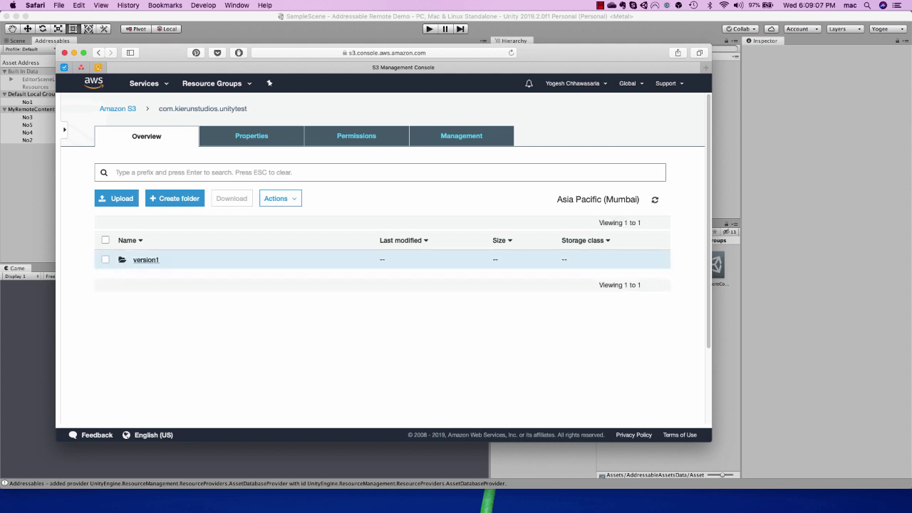
{"action": "left_click", "coordinate": [145, 259]}
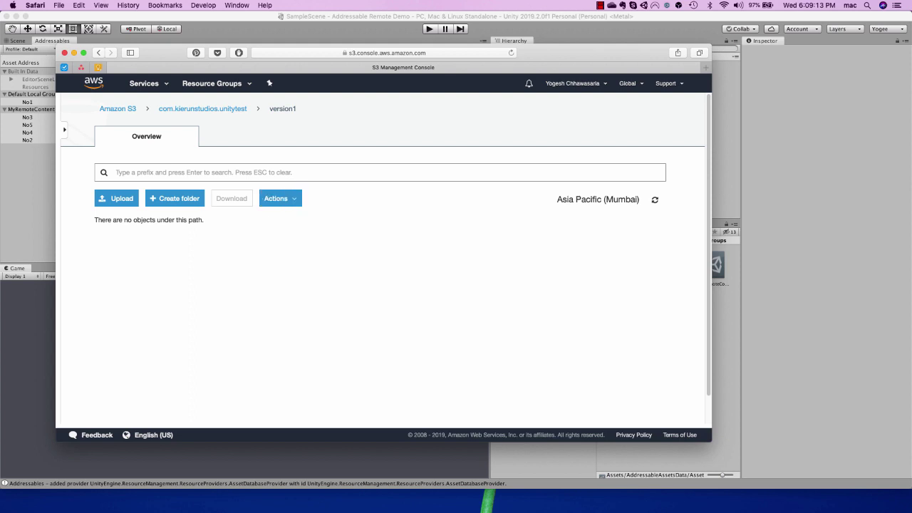
{"action": "left_click", "coordinate": [280, 198]}
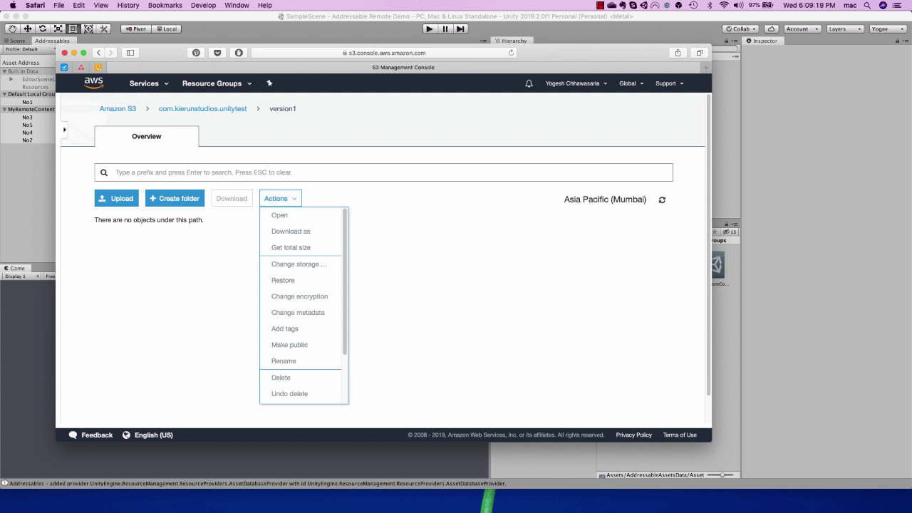
{"action": "scroll", "coordinate": [304, 304], "scroll_direction": "down", "scroll_amount": 3}
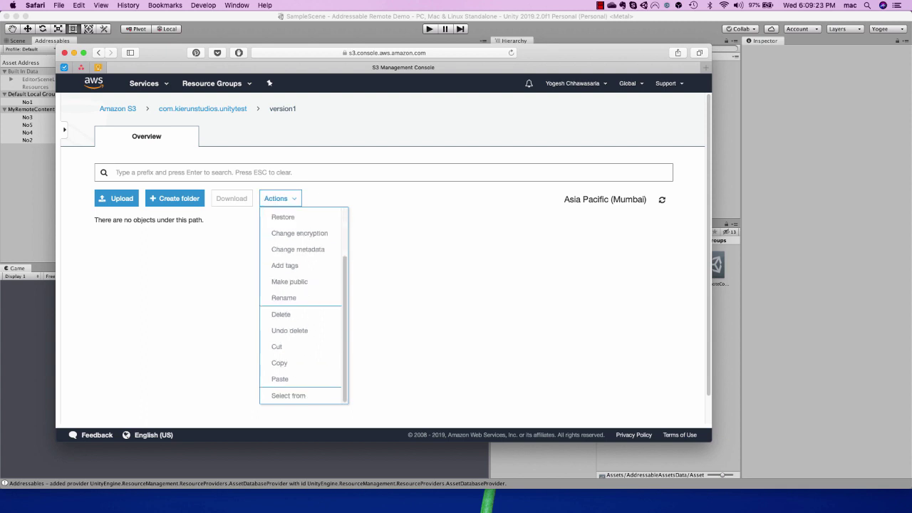
{"action": "key", "text": "Escape"}
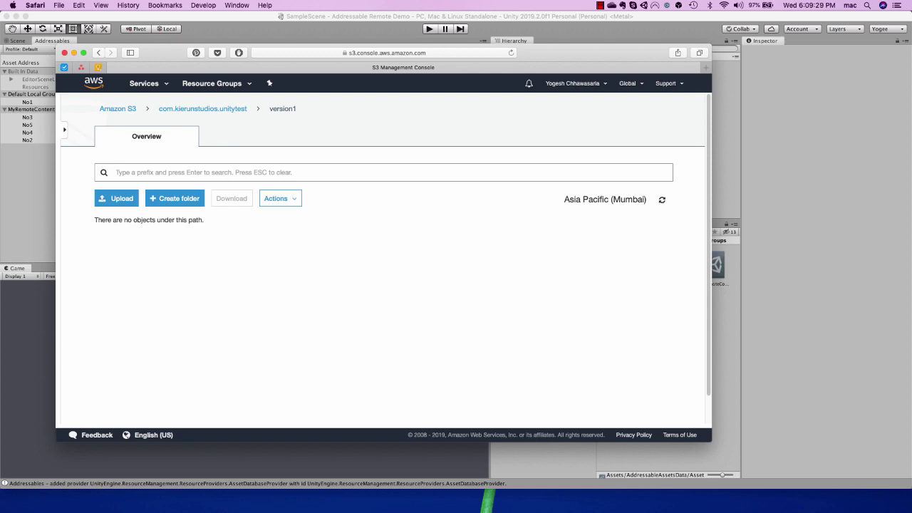
Switch to Finder and bring Test.png into the S3 version1 folder as a new upload
{"action": "key", "text": "super+Tab"}
{"action": "key", "text": "super+n"}
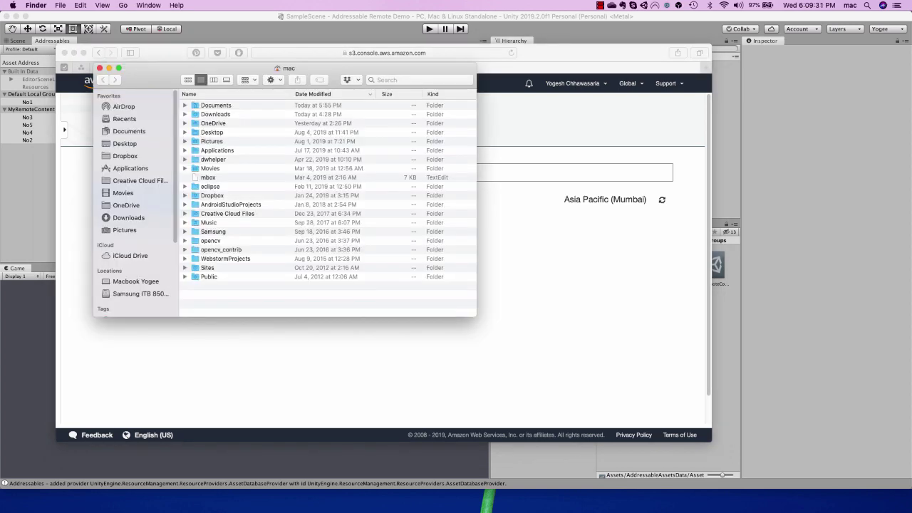
{"action": "key", "text": "super+w"}
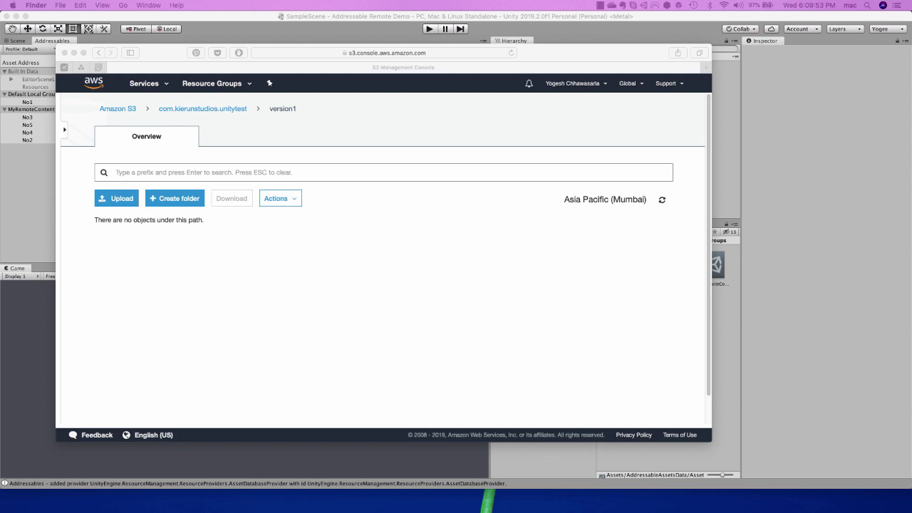
{"action": "left_click_drag", "start_coordinate": [427, 401], "coordinate": [395, 285]}
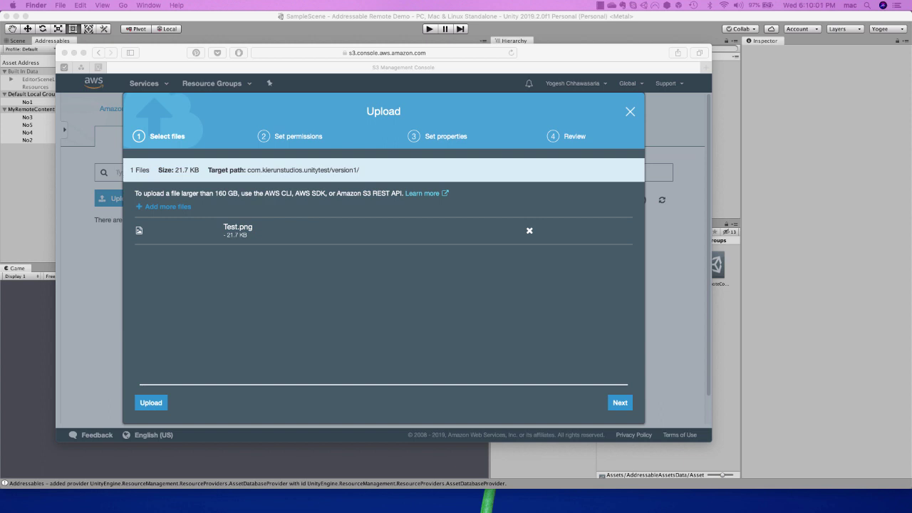
Grant public read access to Test.png, keep the Standard storage class and upload the file
{"action": "left_click", "coordinate": [620, 402]}
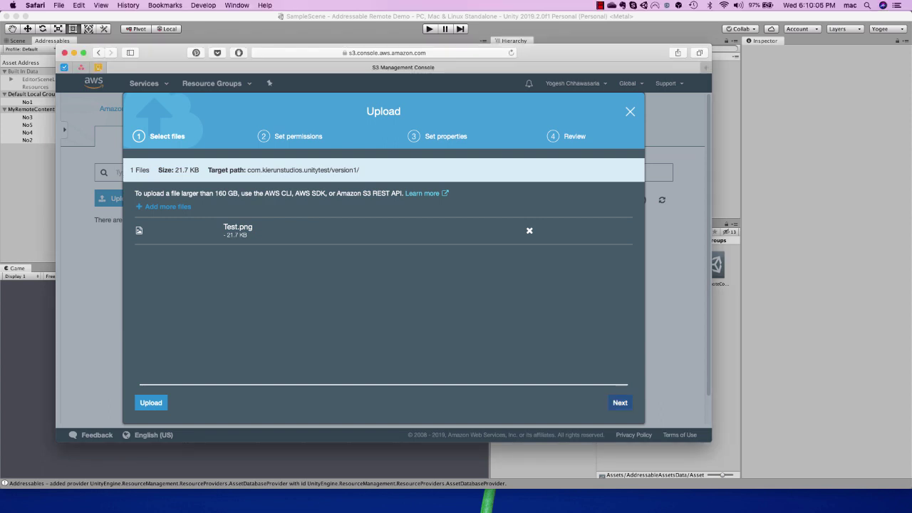
{"action": "left_click", "coordinate": [620, 402]}
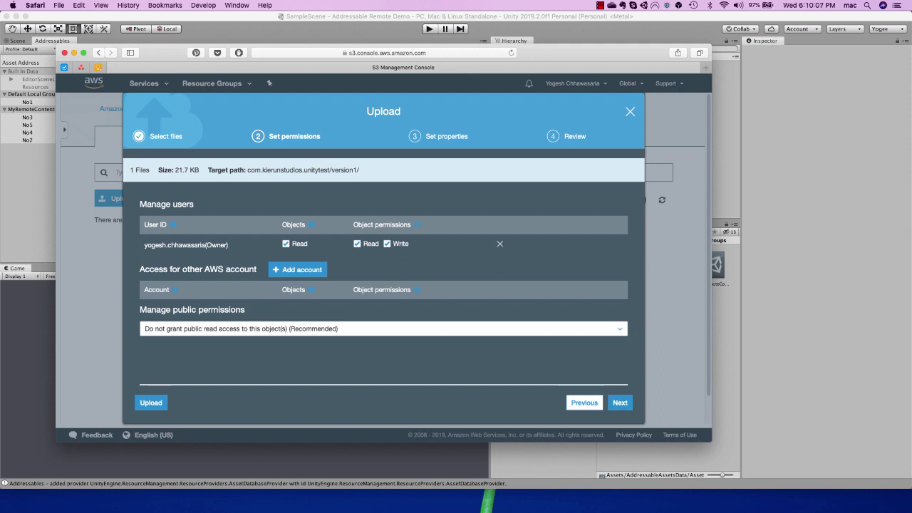
{"action": "left_click", "coordinate": [384, 329]}
{"action": "left_click", "coordinate": [383, 363]}
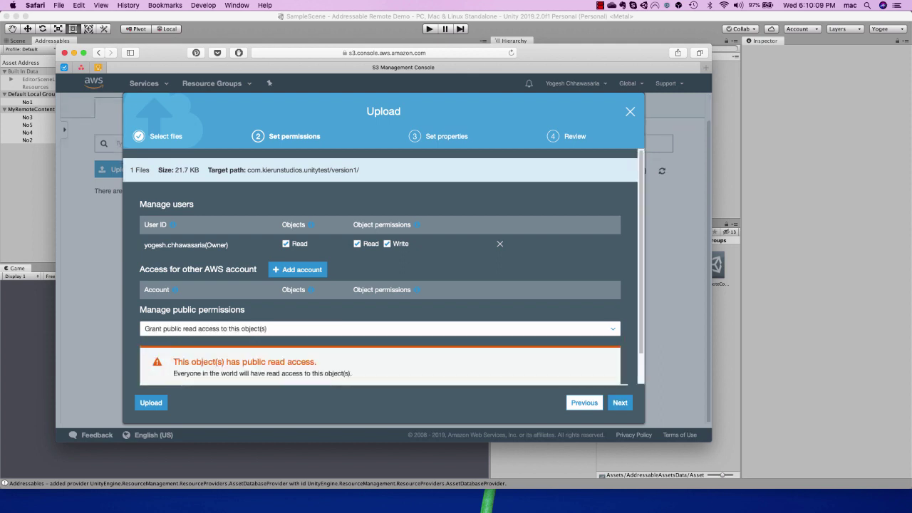
{"action": "left_click", "coordinate": [619, 403]}
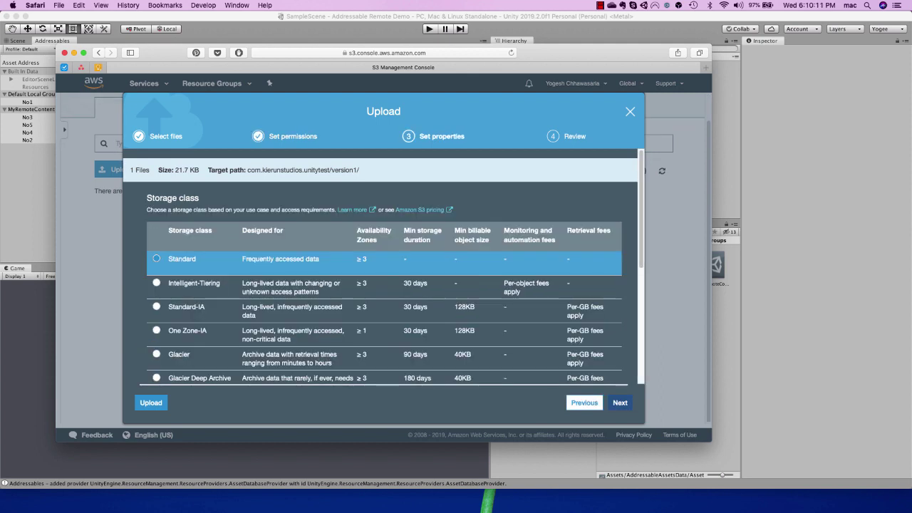
{"action": "left_click", "coordinate": [620, 402]}
{"action": "left_click", "coordinate": [615, 402]}
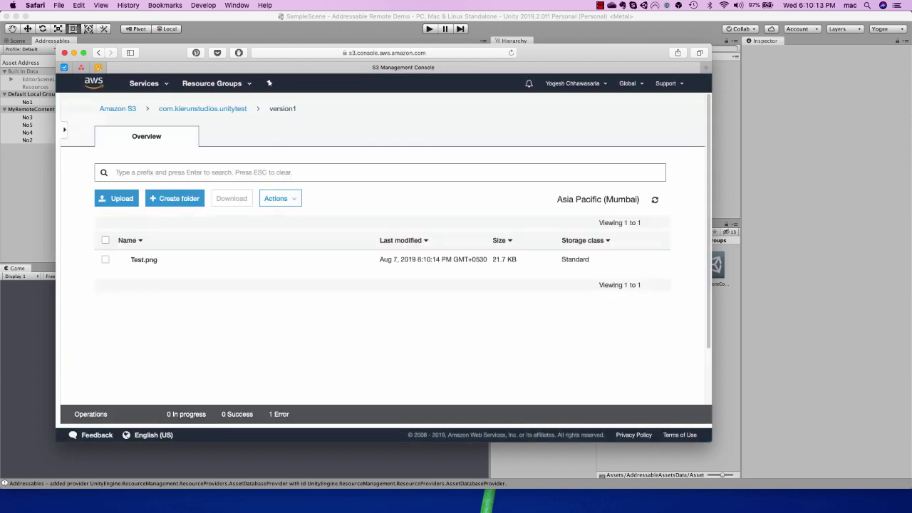
Copy the Object URL from the details of Test.png and paste it into an untitled TextEdit document
{"action": "left_click", "coordinate": [144, 260]}
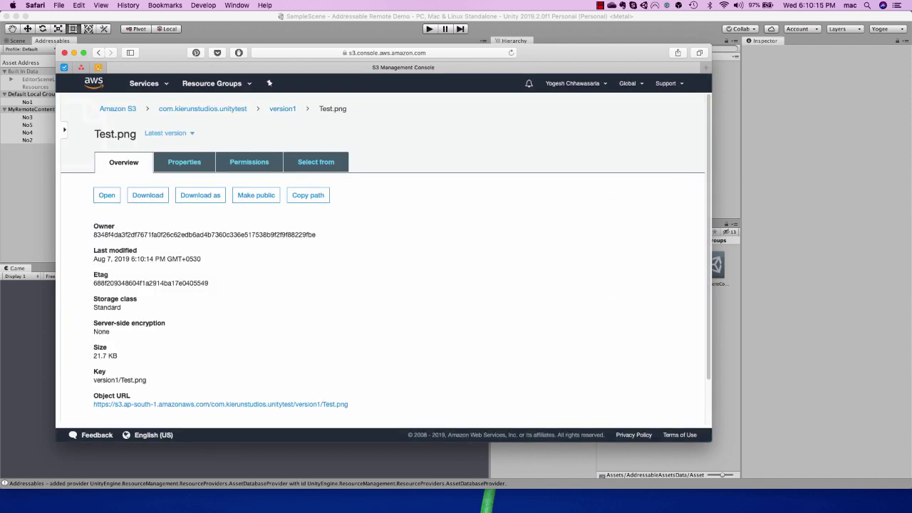
{"action": "scroll", "coordinate": [386, 258], "scroll_direction": "down", "scroll_amount": 2}
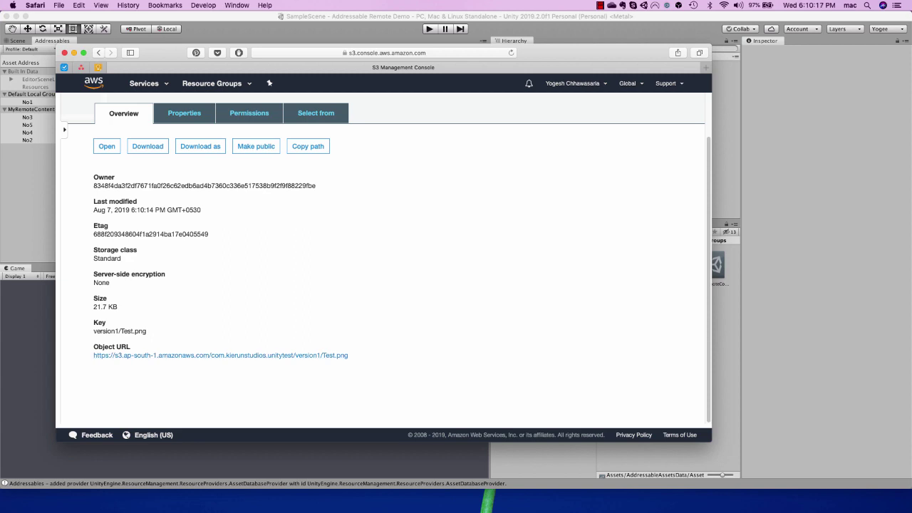
{"action": "left_click_drag", "start_coordinate": [348, 355], "coordinate": [92, 355]}
{"action": "key", "text": "super+c"}
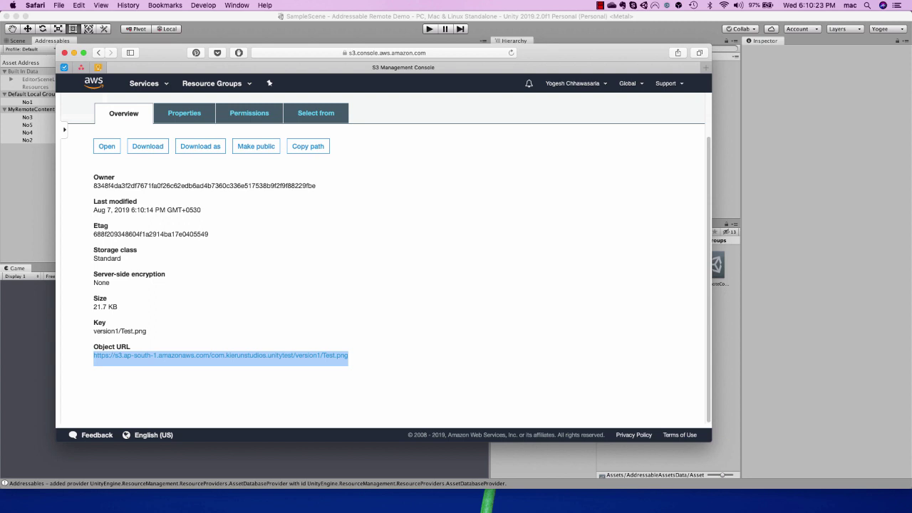
{"action": "key", "text": "super+Tab"}
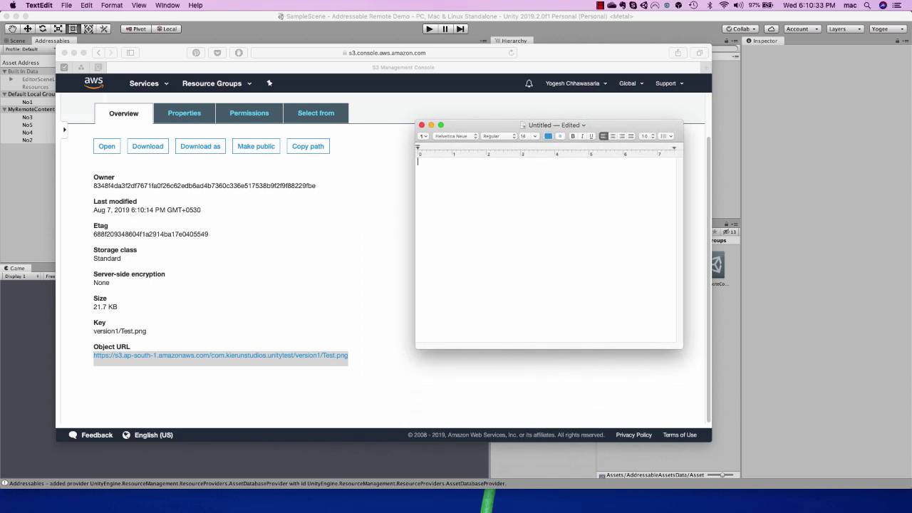
{"action": "key", "text": "super+v"}
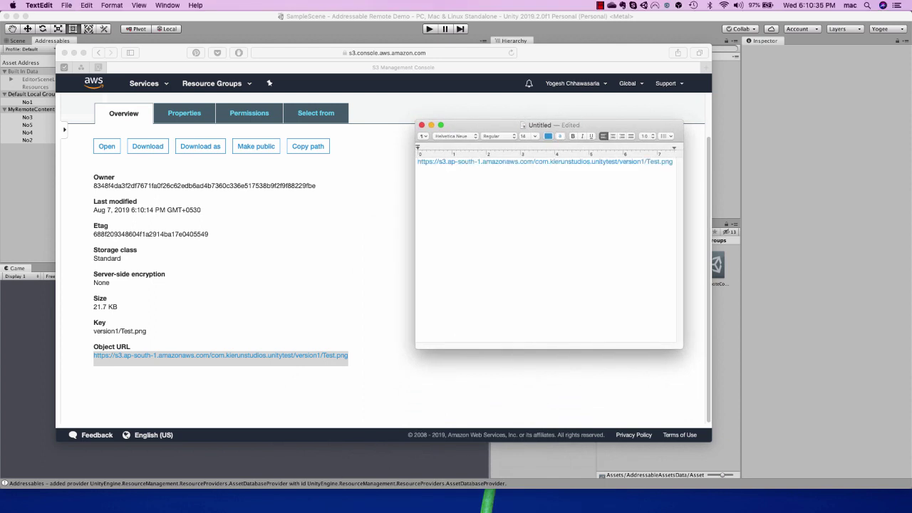
{"action": "key", "text": "BackSpace"}
{"action": "key", "text": "BackSpace"}
{"action": "key", "text": "BackSpace"}
{"action": "key", "text": "BackSpace"}
{"action": "key", "text": "BackSpace"}
{"action": "key", "text": "BackSpace"}
{"action": "key", "text": "BackSpace"}
{"action": "key", "text": "BackSpace"}
{"action": "key", "text": "BackSpace"}
{"action": "key", "text": "super+a"}
Switch to Unity, inspect the Addressables profile settings and add a new profile named Development
{"action": "key", "text": "super+Tab"}
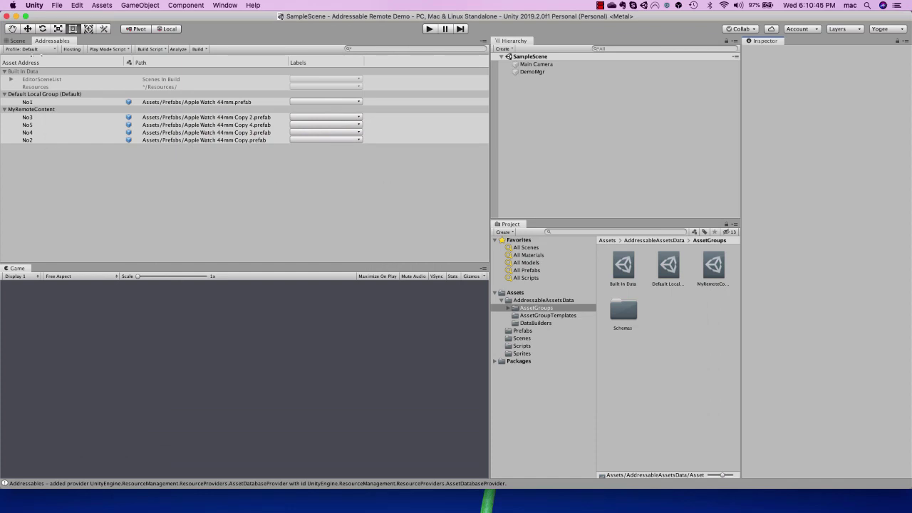
{"action": "left_click", "coordinate": [30, 49]}
{"action": "left_click", "coordinate": [32, 71]}
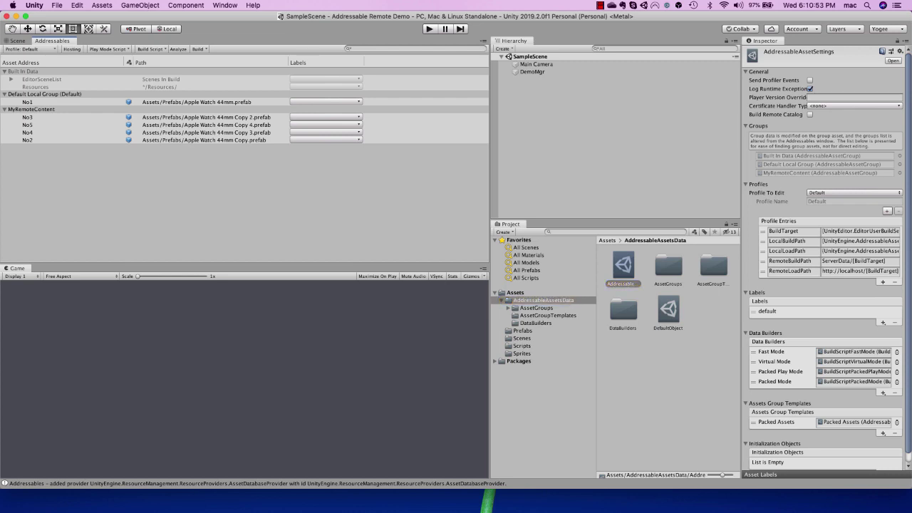
{"action": "left_click", "coordinate": [886, 211]}
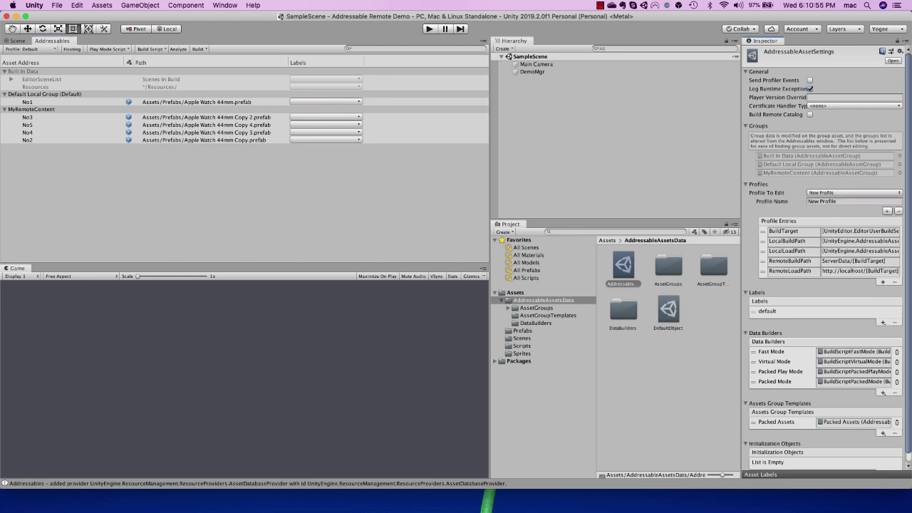
{"action": "left_click", "coordinate": [854, 202]}
{"action": "type", "text": "Development"}
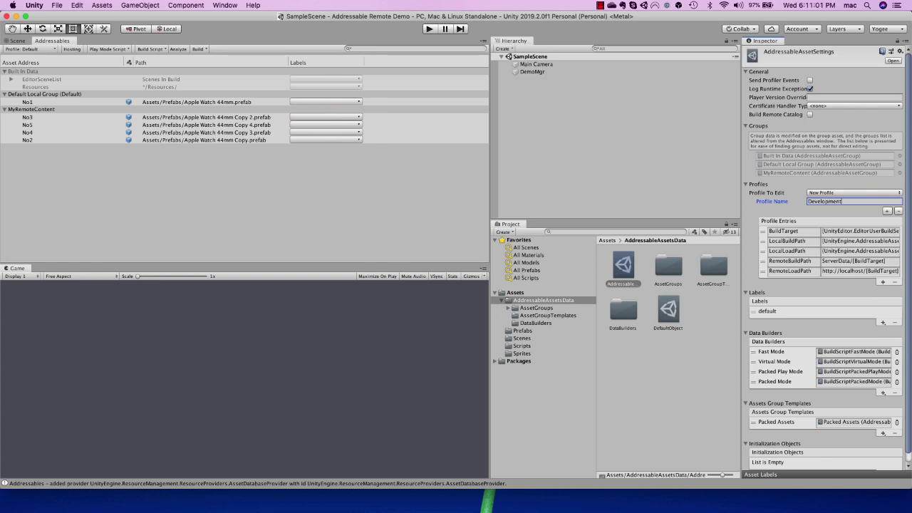
{"action": "left_click_drag", "start_coordinate": [742, 220], "coordinate": [666, 220]}
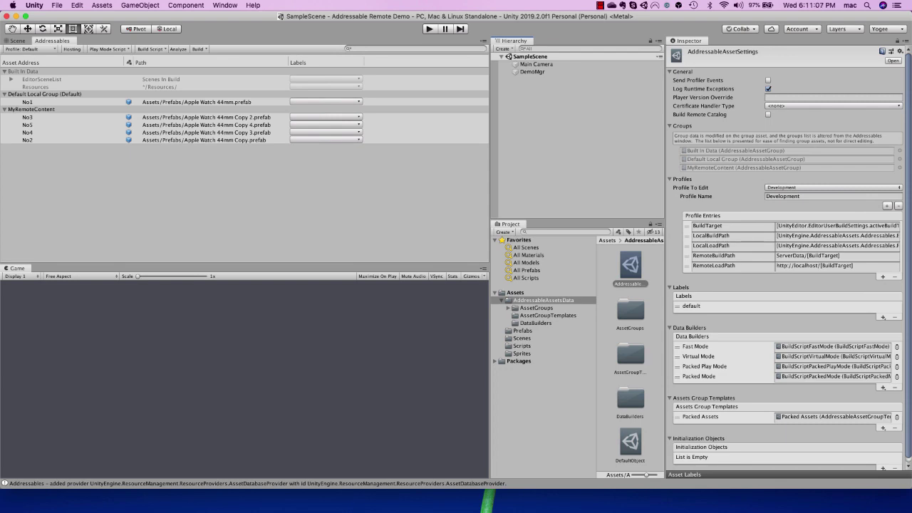
{"action": "left_click", "coordinate": [838, 266]}
{"action": "double_click", "coordinate": [806, 265]}
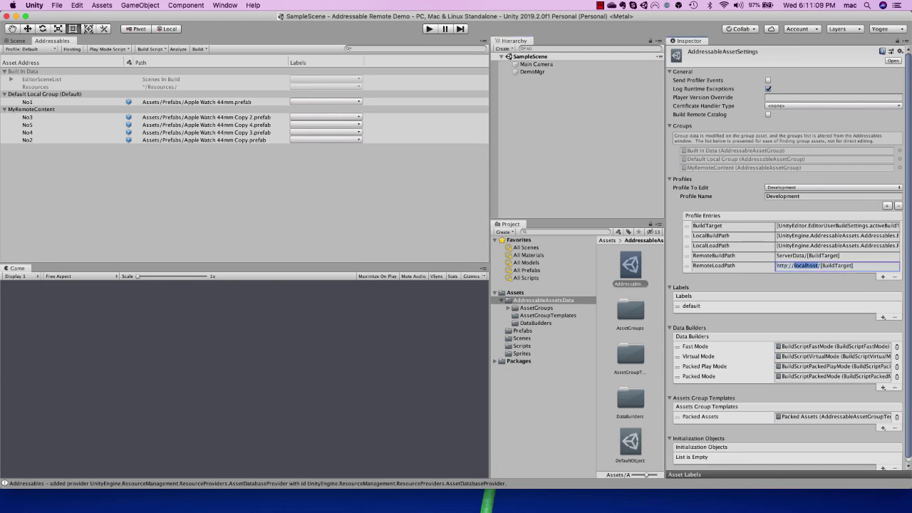
{"action": "left_click", "coordinate": [817, 266]}
{"action": "key", "text": "shift+Home"}
{"action": "key", "text": "super+v"}
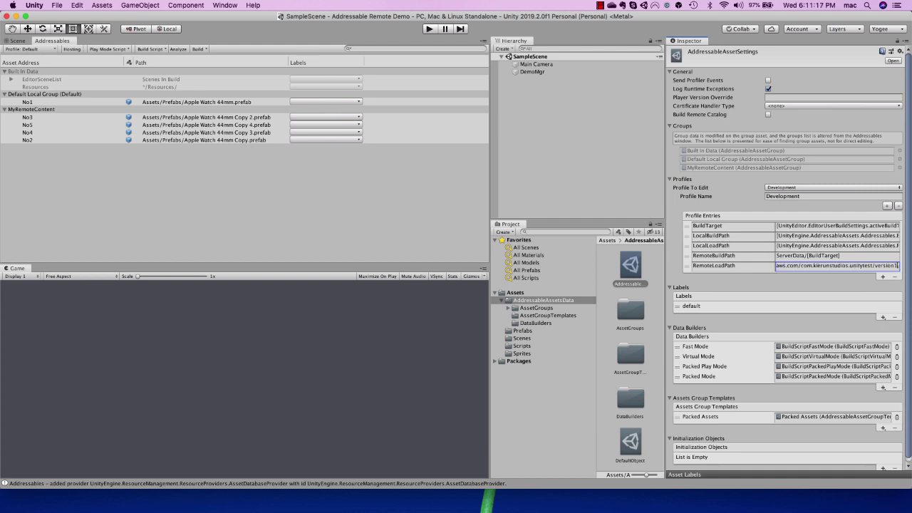
{"action": "type", "text": "/[Buil"}
{"action": "key", "text": "super+Right"}
Copy the complete RemoteLoadPath into the TextEdit document below the base URL, and return to Unity's Addressables settings
{"action": "key", "text": "super+a"}
{"action": "key", "text": "super+c"}
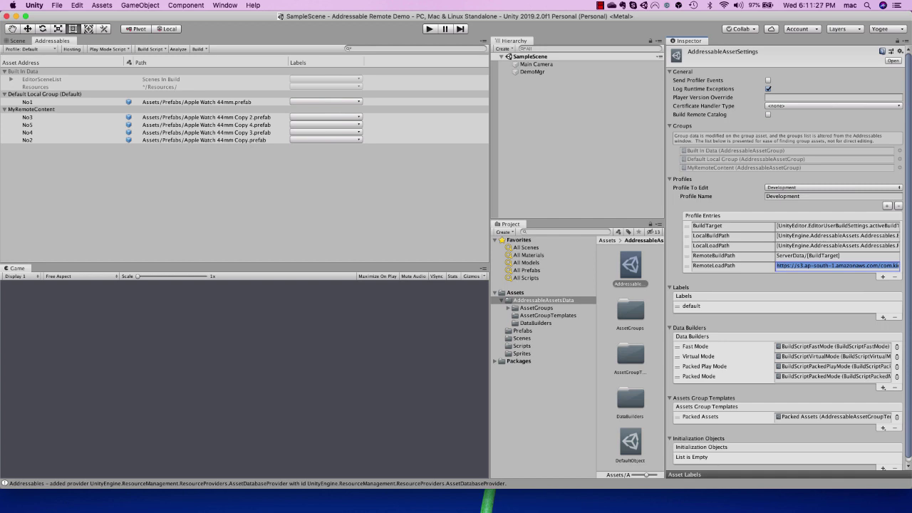
{"action": "key", "text": "super+Tab"}
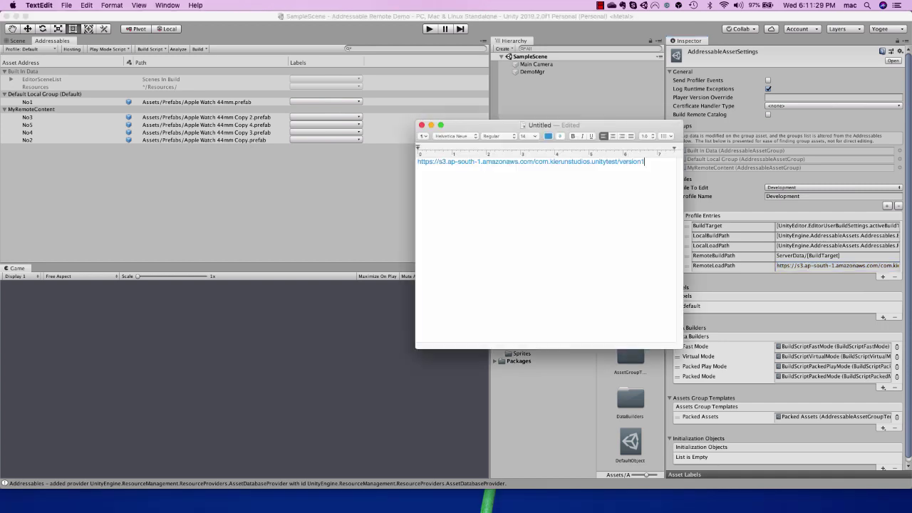
{"action": "key", "text": "super+v"}
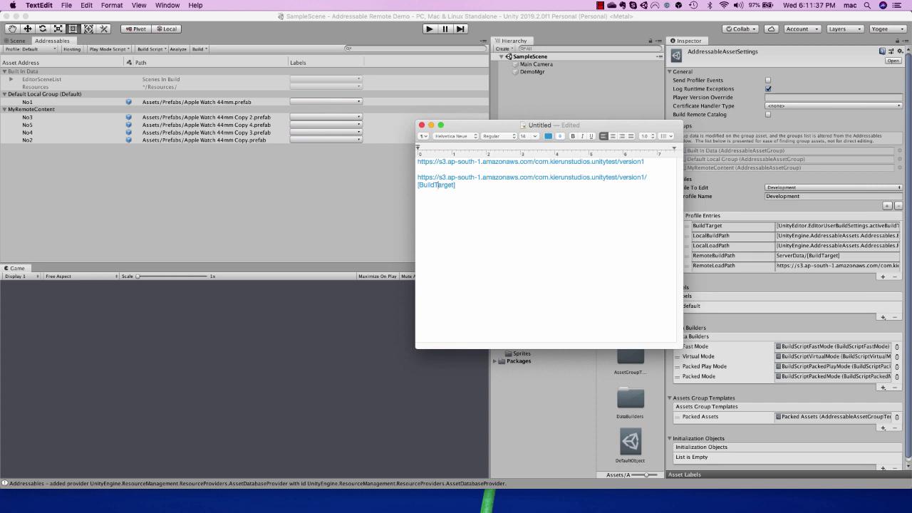
{"action": "key", "text": "super+Tab"}
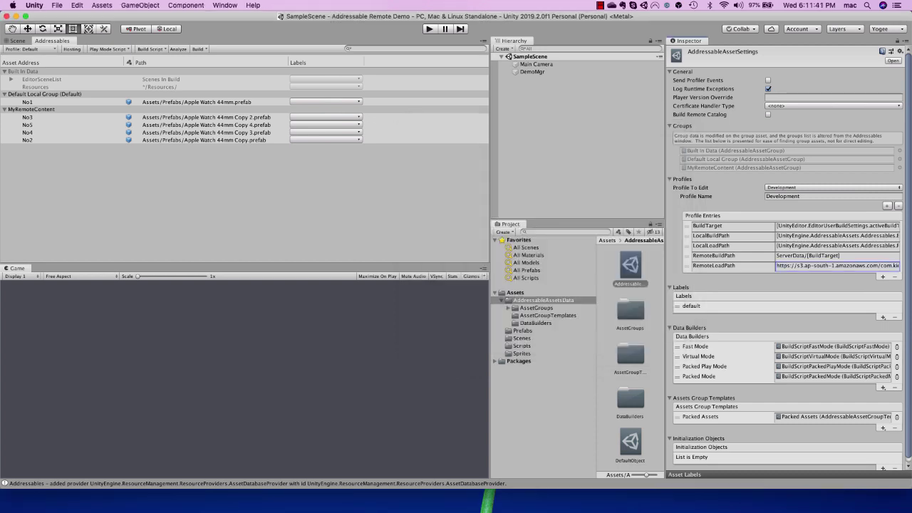
{"action": "scroll", "coordinate": [787, 285], "scroll_direction": "down", "scroll_amount": 1}
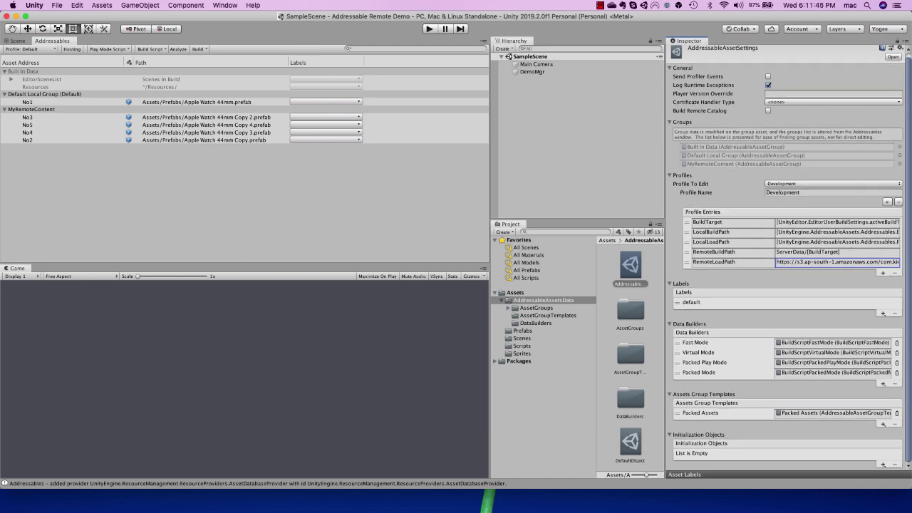
{"action": "scroll", "coordinate": [787, 256], "scroll_direction": "up", "scroll_amount": 1}
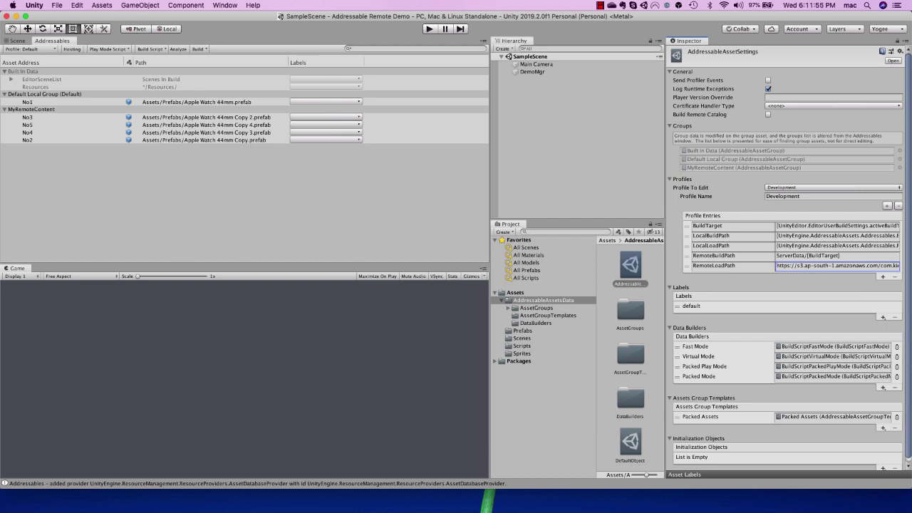
Make Development the active Addressables profile, briefly switching to Default and back to show both choices
{"action": "left_click", "coordinate": [30, 48]}
{"action": "left_click", "coordinate": [28, 65]}
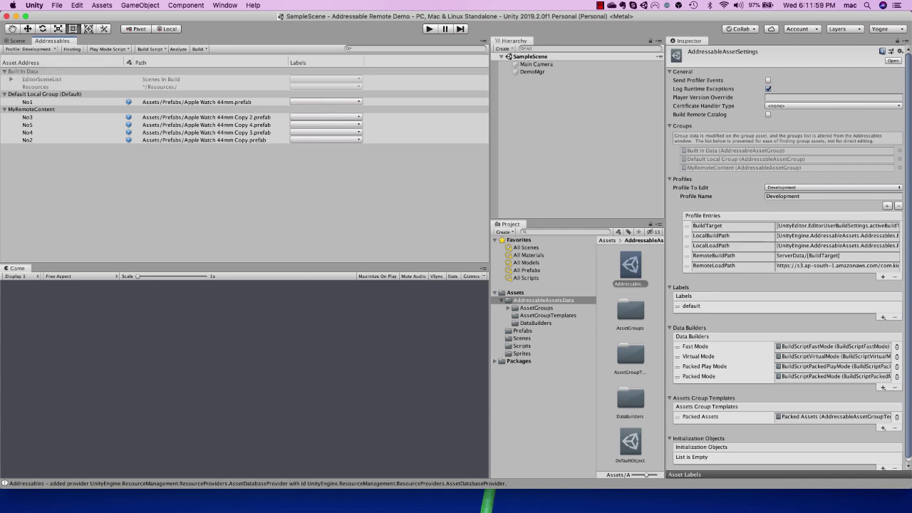
{"action": "left_click", "coordinate": [30, 49]}
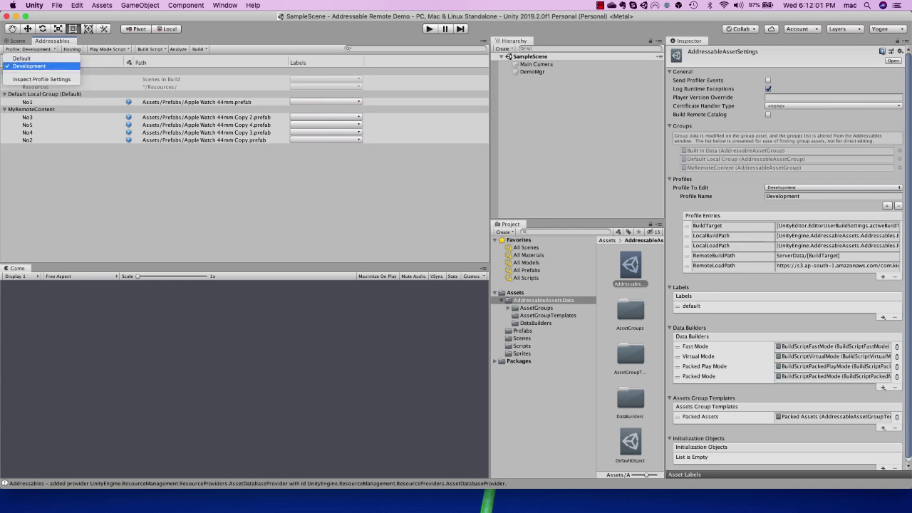
{"action": "left_click", "coordinate": [29, 67]}
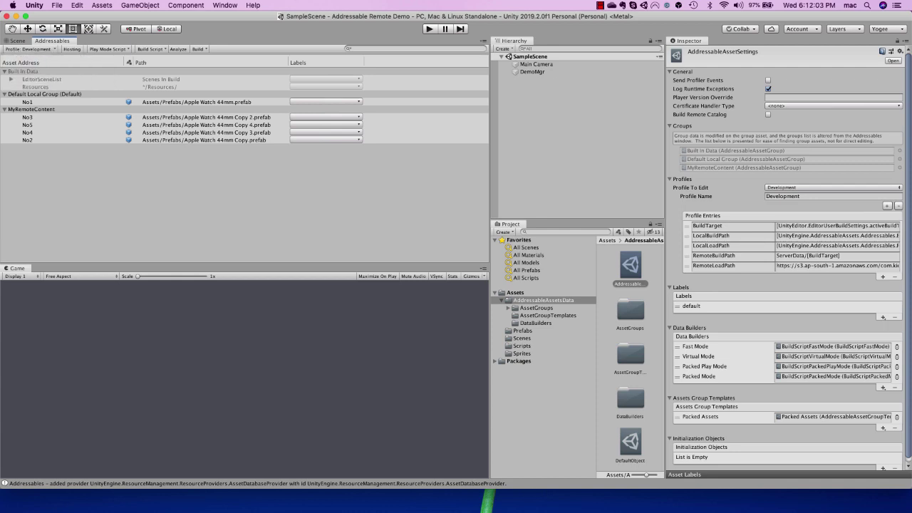
{"action": "left_click", "coordinate": [30, 49]}
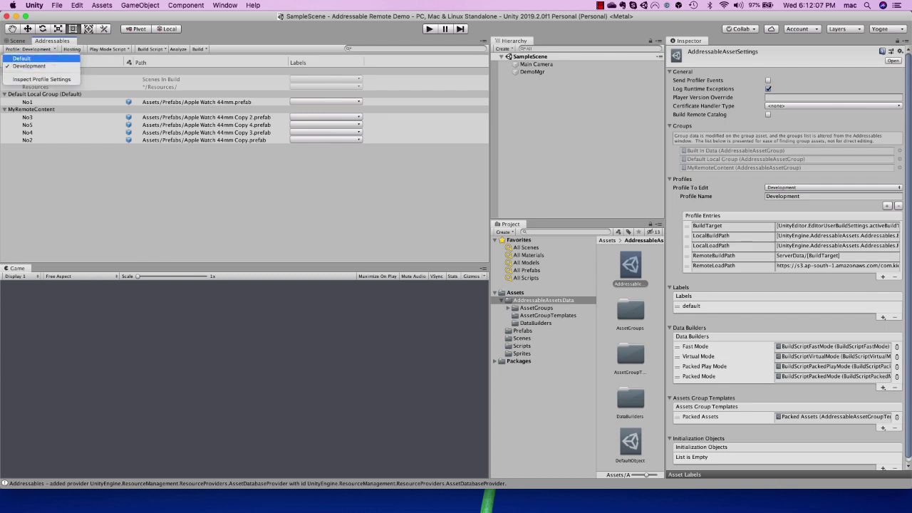
{"action": "left_click", "coordinate": [22, 58]}
{"action": "left_click", "coordinate": [681, 288]}
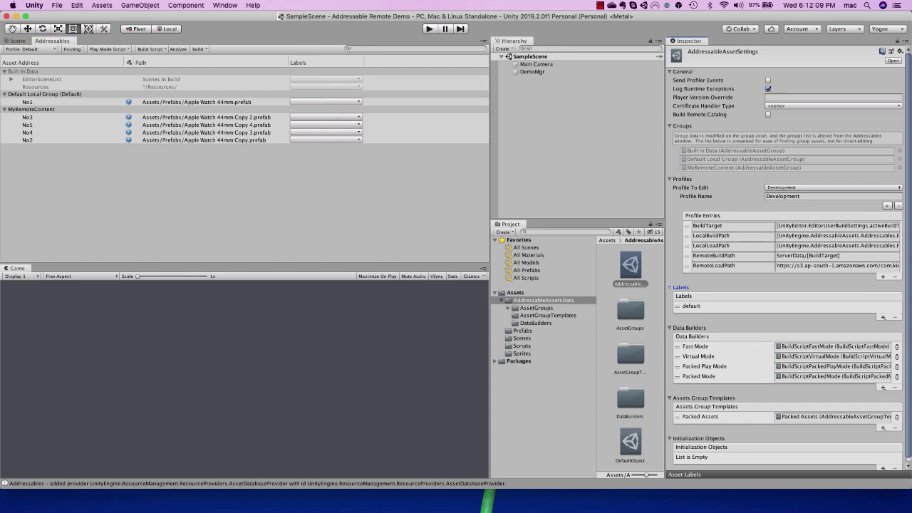
{"action": "left_click", "coordinate": [53, 41]}
{"action": "left_click", "coordinate": [30, 48]}
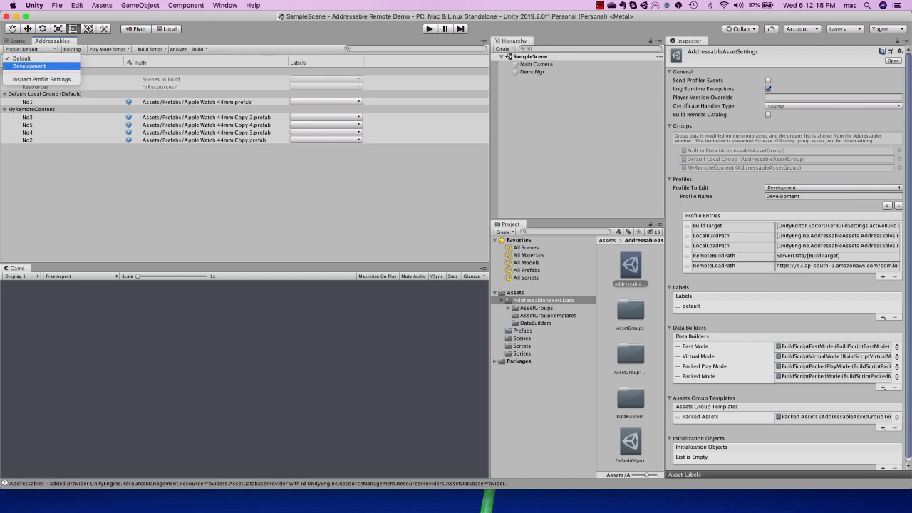
{"action": "left_click", "coordinate": [28, 65]}
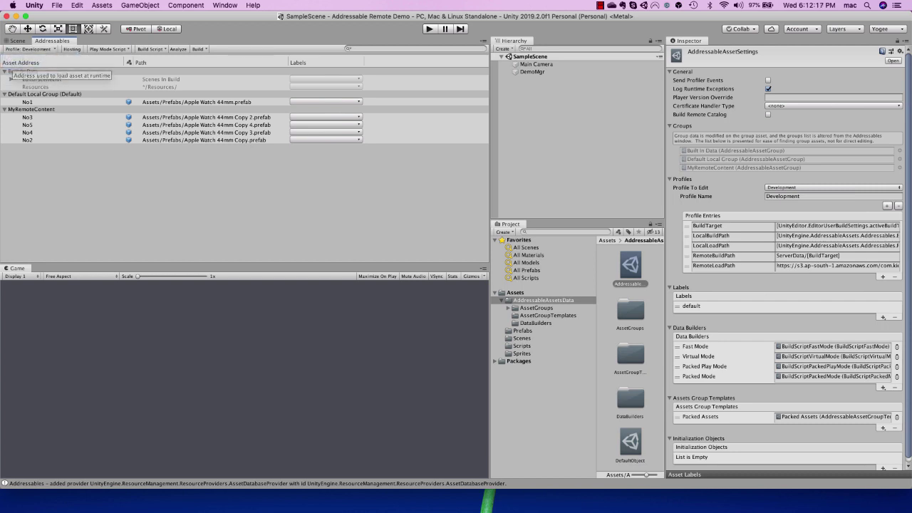
Compare the Default and Development profile entries in the settings, leaving Development as the profile to edit
{"action": "left_click", "coordinate": [832, 187]}
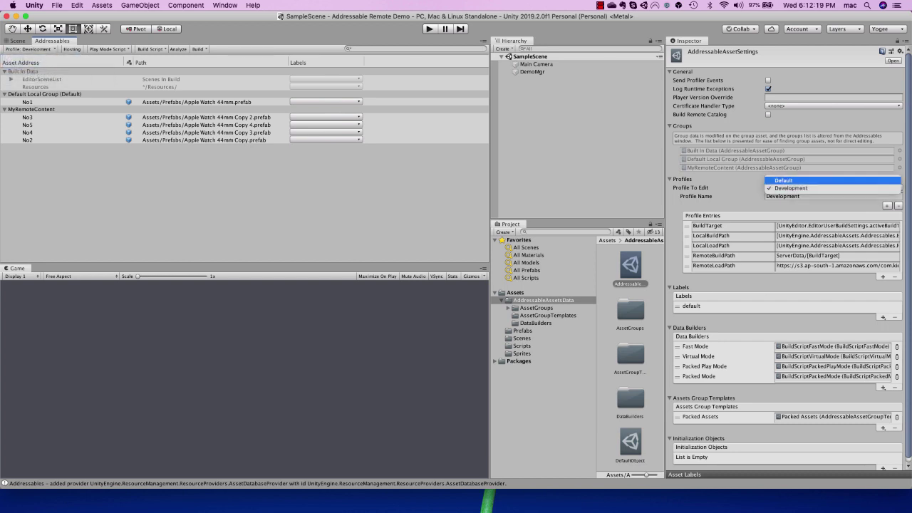
{"action": "left_click", "coordinate": [827, 180]}
{"action": "left_click", "coordinate": [832, 187]}
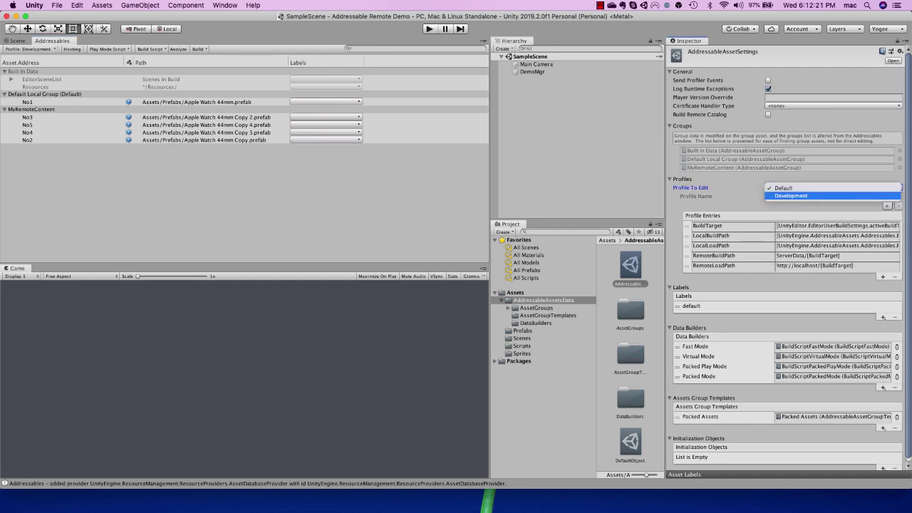
{"action": "left_click", "coordinate": [784, 196]}
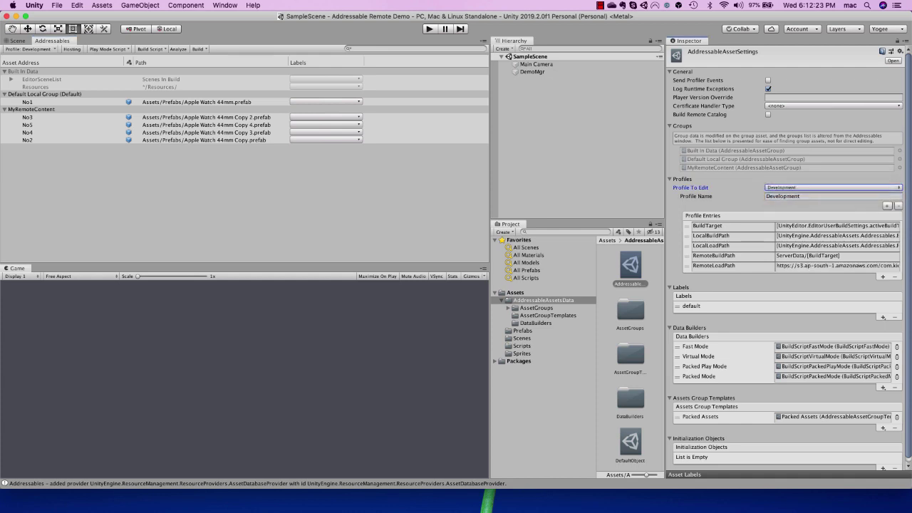
{"action": "left_click", "coordinate": [31, 49]}
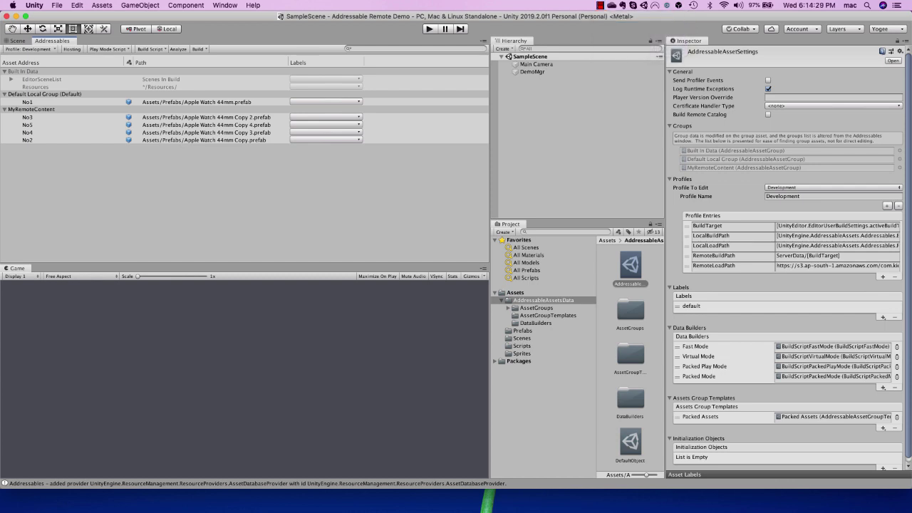
Add a new label named MyRemoteNumbers to the Addressables settings
{"action": "left_click", "coordinate": [884, 317]}
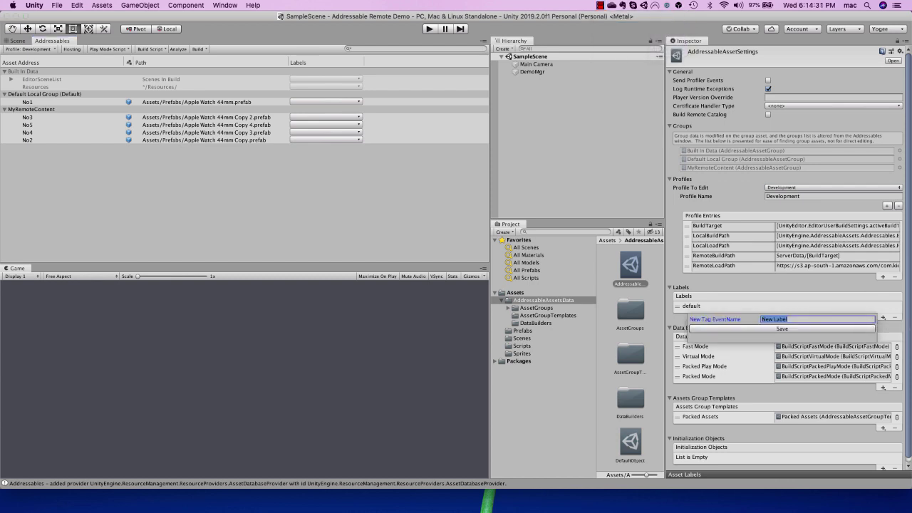
{"action": "type", "text": "Rem"}
{"action": "type", "text": "oteNumbe"}
{"action": "type", "text": "rs"}
{"action": "type", "text": "My"}
{"action": "key", "text": "Return"}
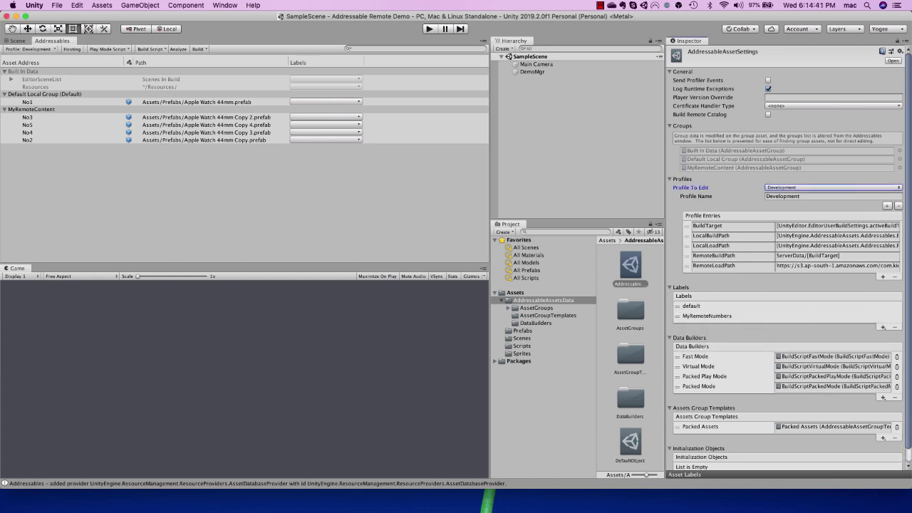
Assign the MyRemoteNumbers label to the No3 and No5 assets in the MyRemoteContent group
{"action": "left_click", "coordinate": [52, 40]}
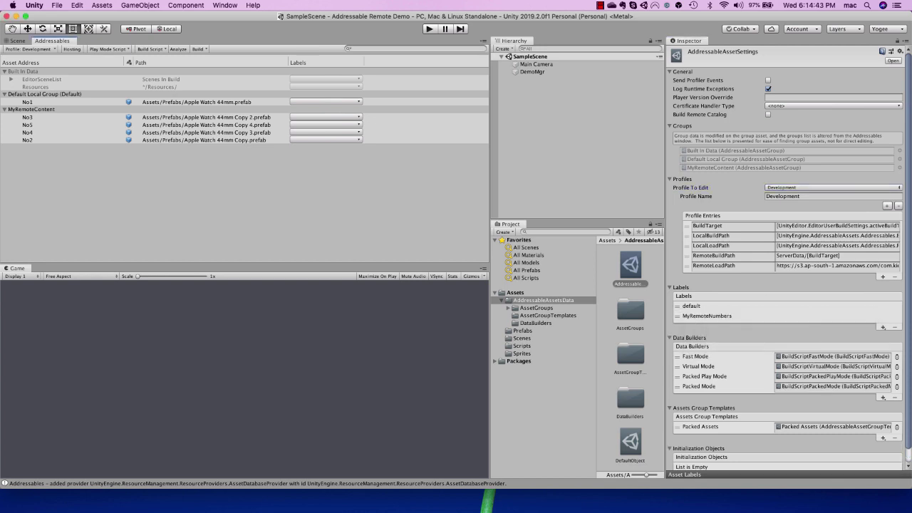
{"action": "left_click", "coordinate": [326, 116]}
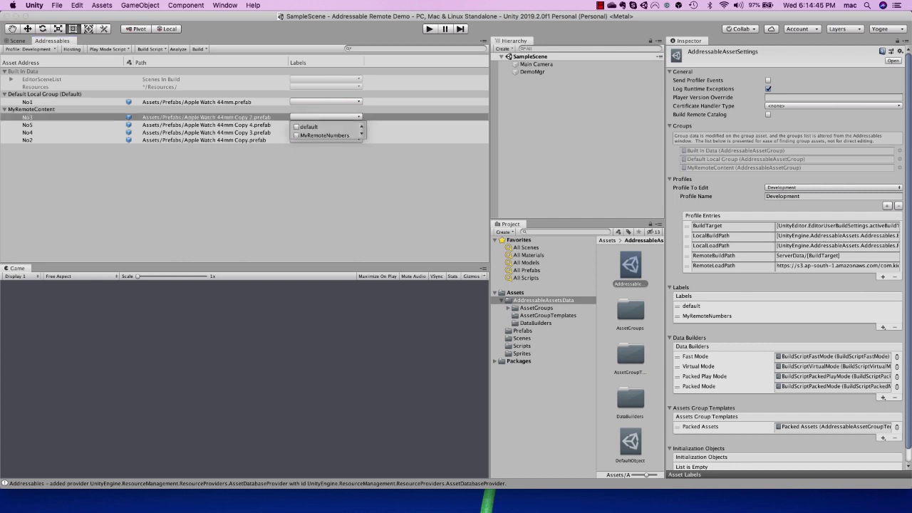
{"action": "left_click", "coordinate": [298, 136]}
{"action": "left_click", "coordinate": [326, 164]}
{"action": "left_click", "coordinate": [325, 124]}
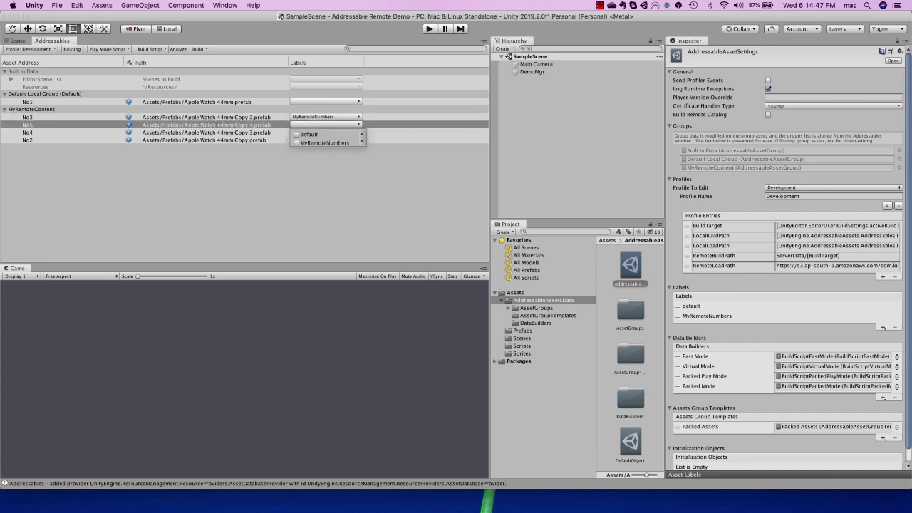
{"action": "left_click", "coordinate": [297, 143]}
{"action": "left_click", "coordinate": [325, 165]}
Assign the MyRemoteNumbers label to the No4 and No2 assets in the MyRemoteContent group
{"action": "left_click", "coordinate": [325, 133]}
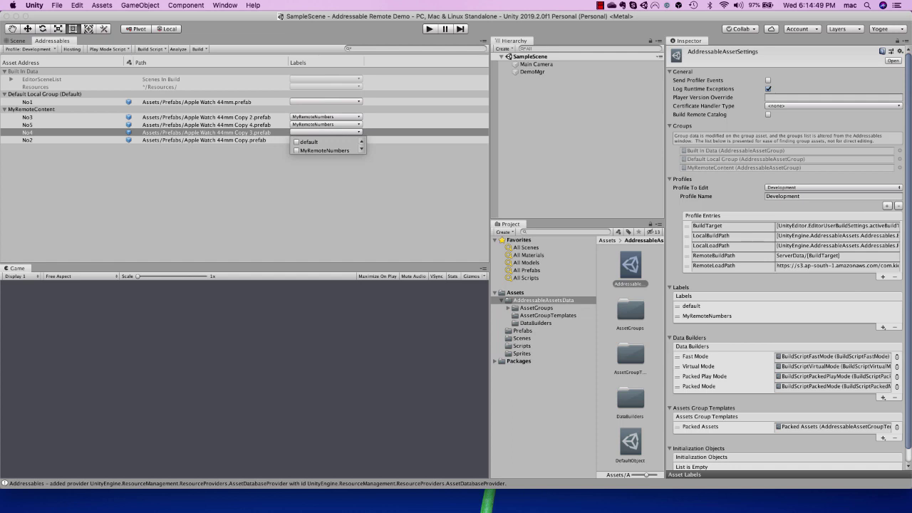
{"action": "left_click", "coordinate": [326, 163]}
{"action": "left_click", "coordinate": [326, 133]}
{"action": "left_click", "coordinate": [324, 150]}
{"action": "left_click", "coordinate": [326, 139]}
{"action": "left_click", "coordinate": [325, 140]}
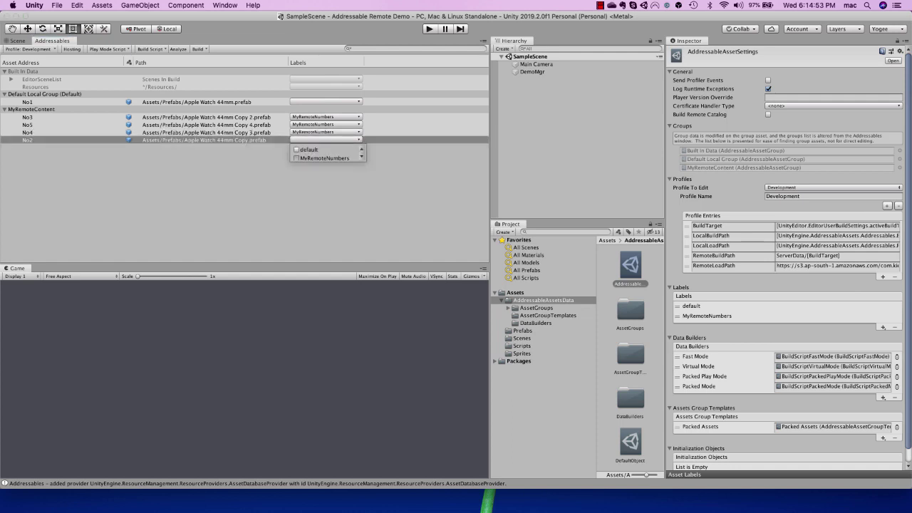
{"action": "left_click", "coordinate": [324, 157]}
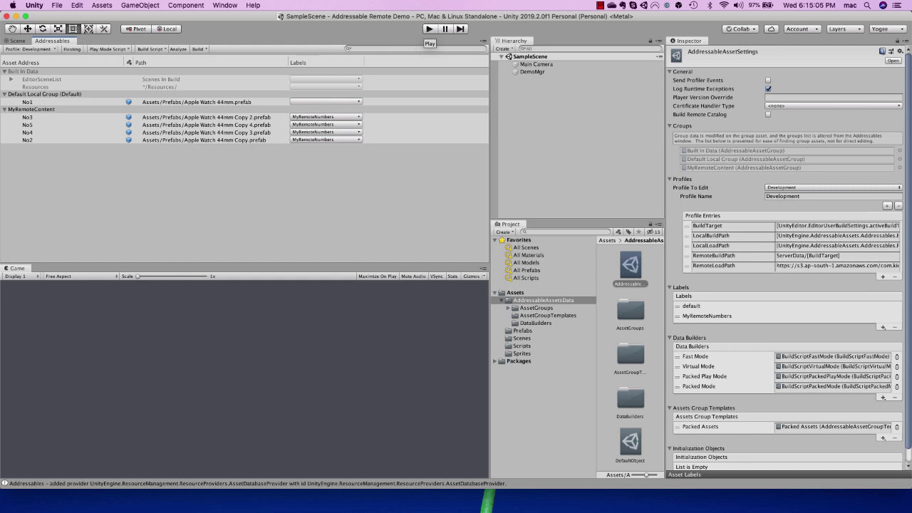
Reveal the Assets folder in Finder to examine the project folder's contents, and return to Unity
{"action": "left_click", "coordinate": [600, 5]}
{"action": "left_click", "coordinate": [629, 26]}
{"action": "left_click", "coordinate": [515, 292]}
{"action": "right_click", "coordinate": [515, 292]}
{"action": "left_click", "coordinate": [553, 295]}
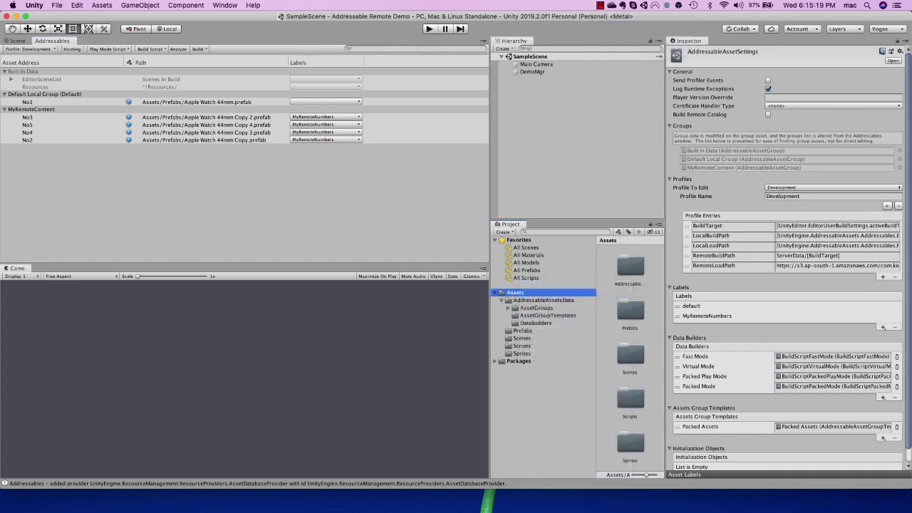
{"action": "left_click", "coordinate": [498, 242]}
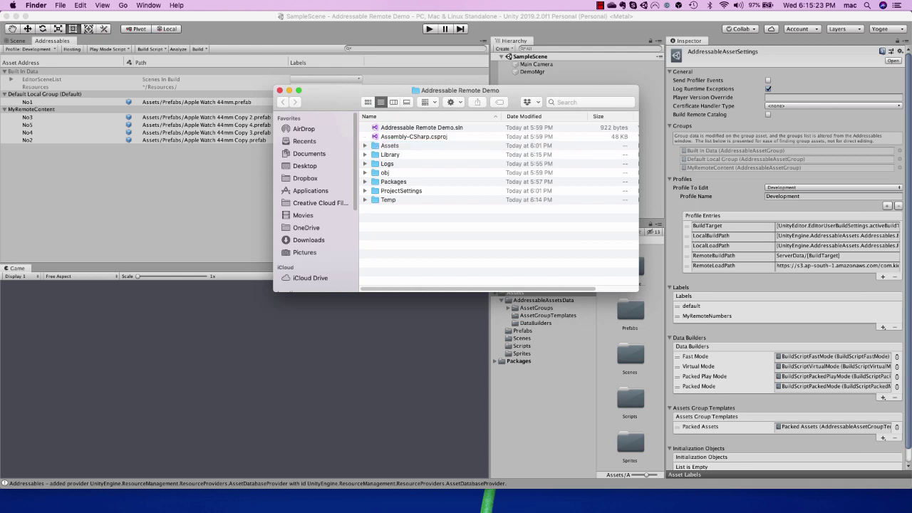
{"action": "key", "text": "super+Tab"}
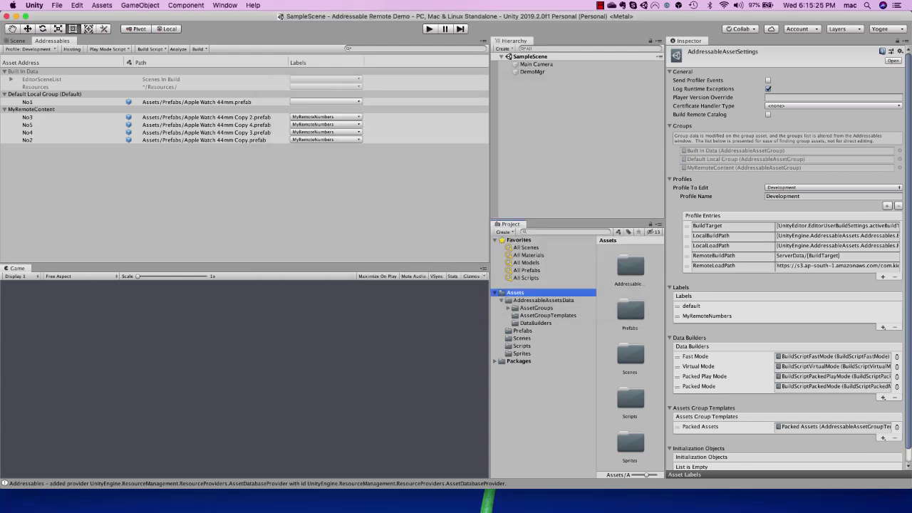
Build the Addressables player content and switch to Finder to check the project folder
{"action": "left_click", "coordinate": [197, 49]}
{"action": "left_click", "coordinate": [225, 59]}
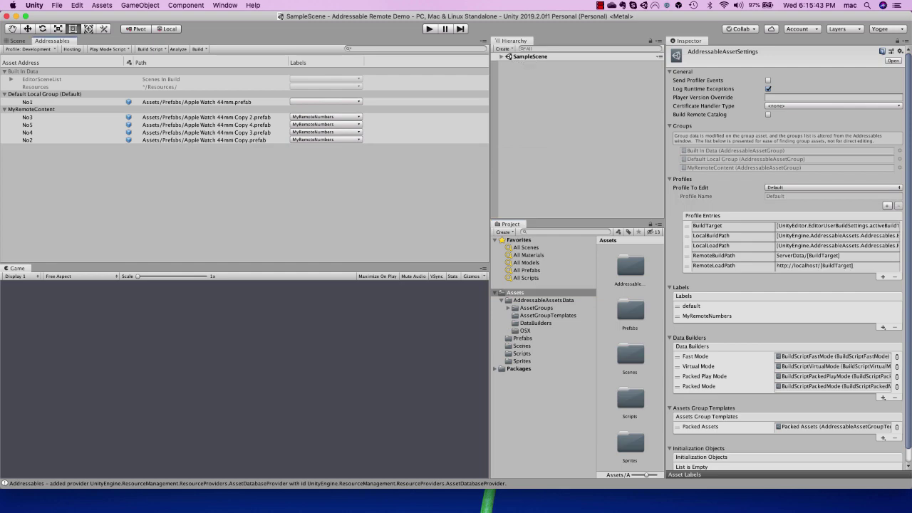
{"action": "key", "text": "super+Tab"}
{"action": "left_click_drag", "start_coordinate": [499, 90], "coordinate": [333, 192]}
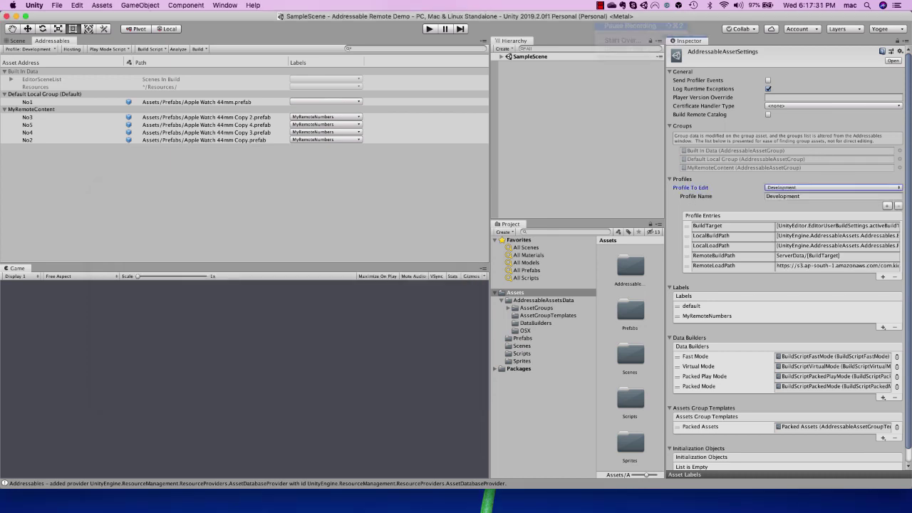
Enable Build Remote Catalog, with RemoteBuildPath as the catalog build path and RemoteLoadPath as its load path
{"action": "left_click", "coordinate": [768, 115]}
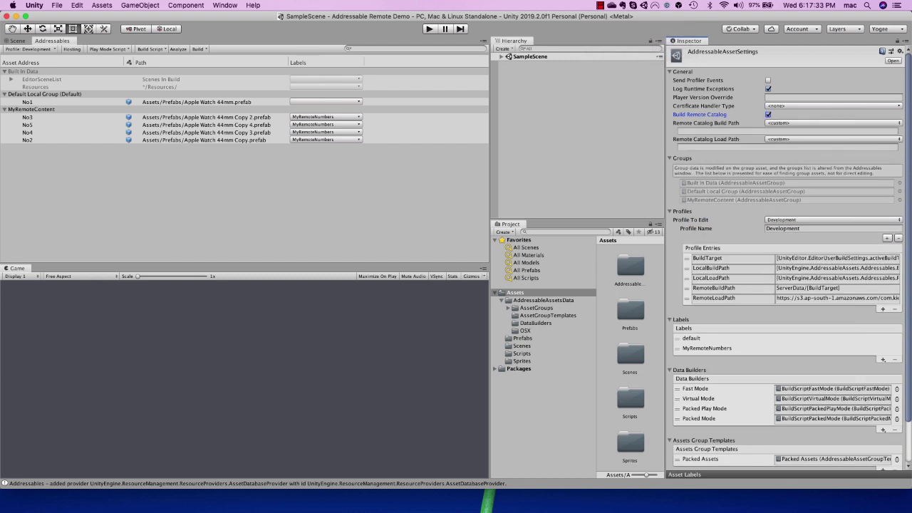
{"action": "left_click", "coordinate": [832, 123]}
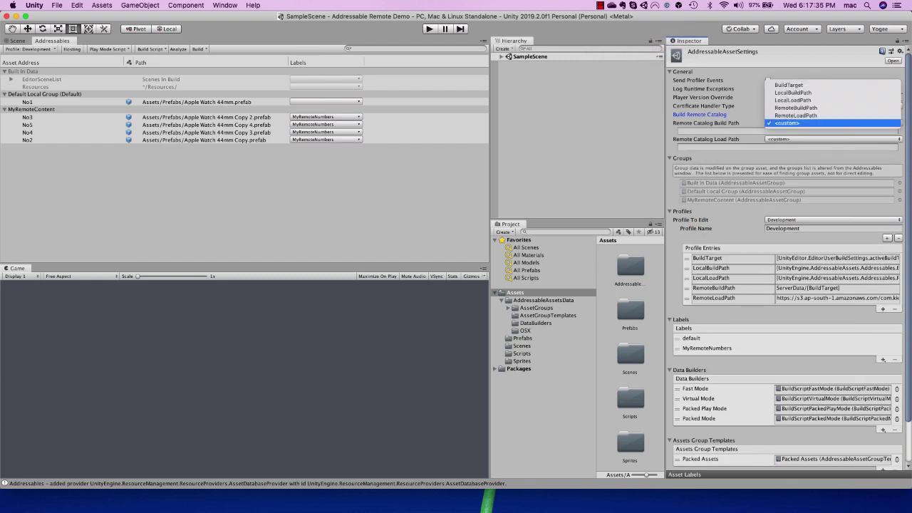
{"action": "key", "text": "Up"}
{"action": "key", "text": "Up"}
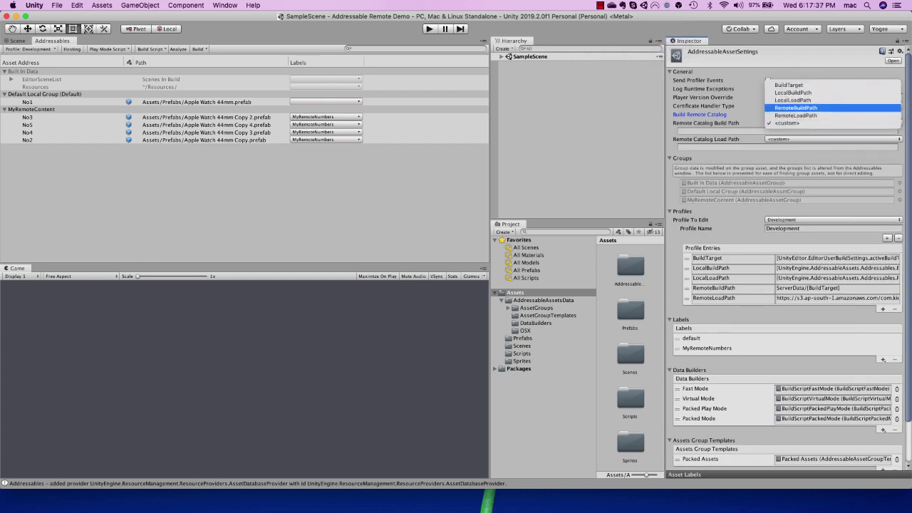
{"action": "left_click", "coordinate": [796, 109]}
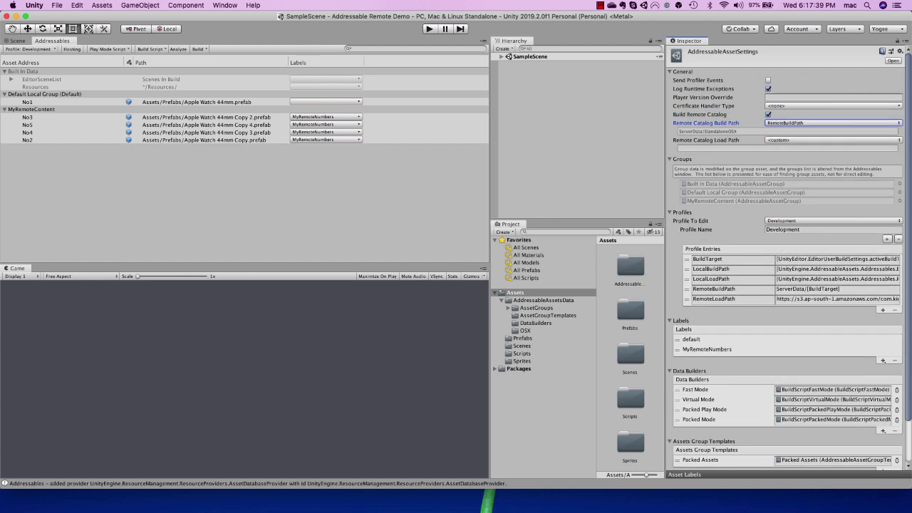
{"action": "left_click", "coordinate": [832, 139]}
{"action": "key", "text": "Return"}
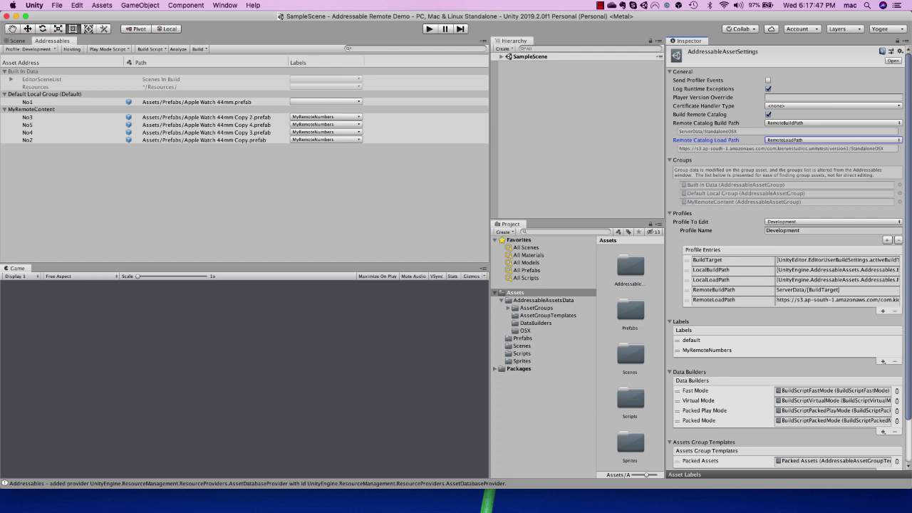
Build the Addressables player content again and select the ServerData folder of the project in Finder
{"action": "left_click", "coordinate": [198, 49]}
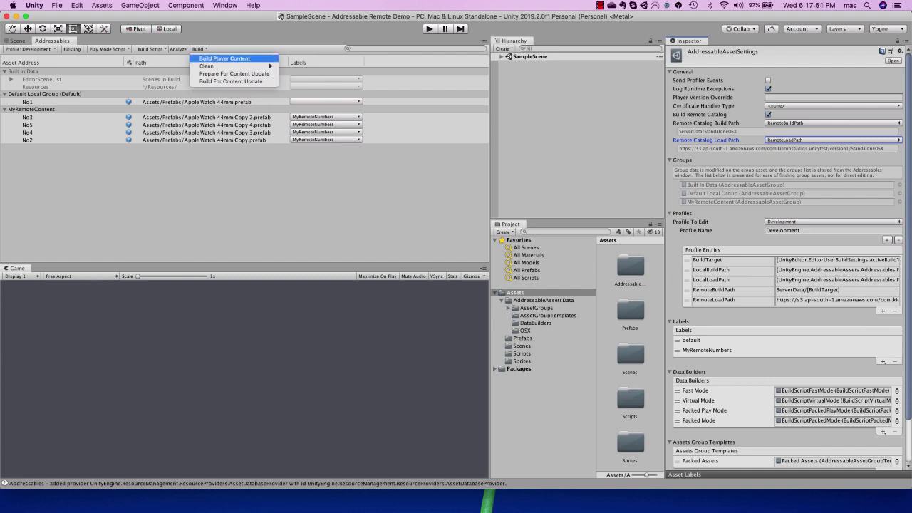
{"action": "left_click", "coordinate": [225, 57]}
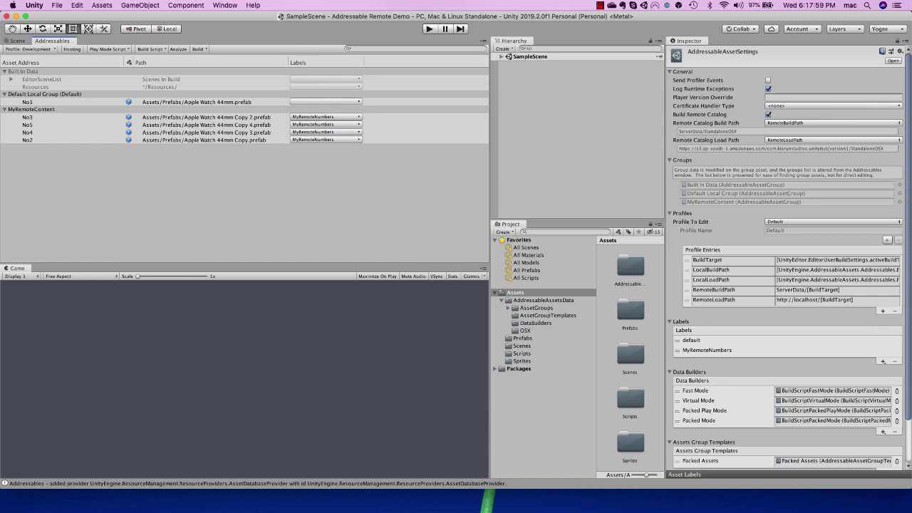
{"action": "right_click", "coordinate": [519, 292]}
{"action": "left_click", "coordinate": [544, 297]}
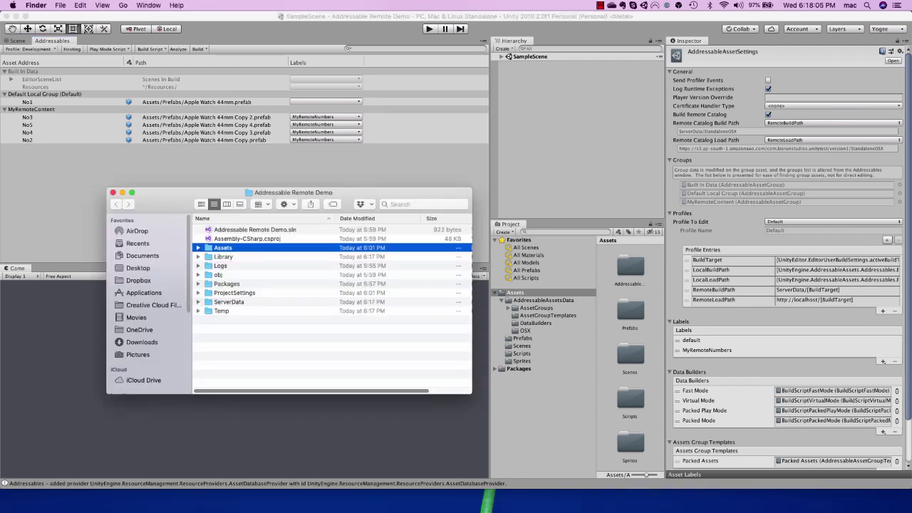
{"action": "left_click_drag", "start_coordinate": [294, 192], "coordinate": [520, 127]}
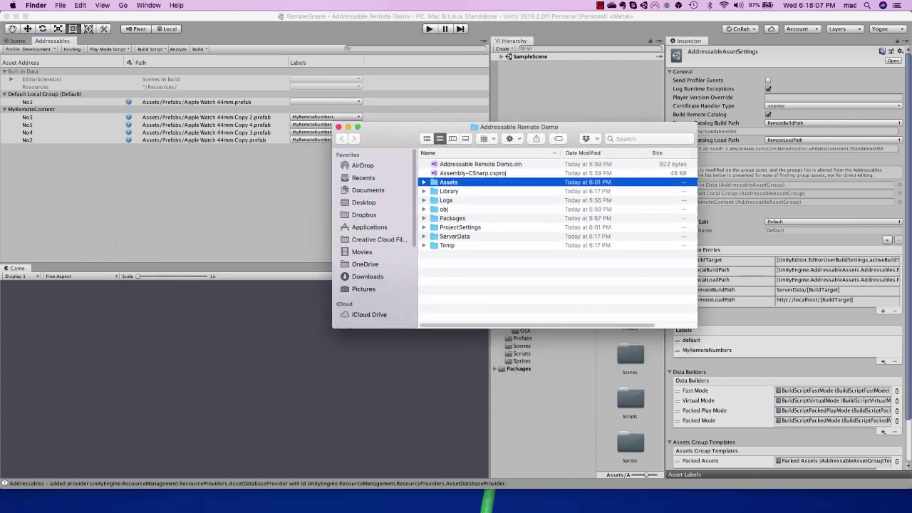
{"action": "left_click", "coordinate": [454, 236]}
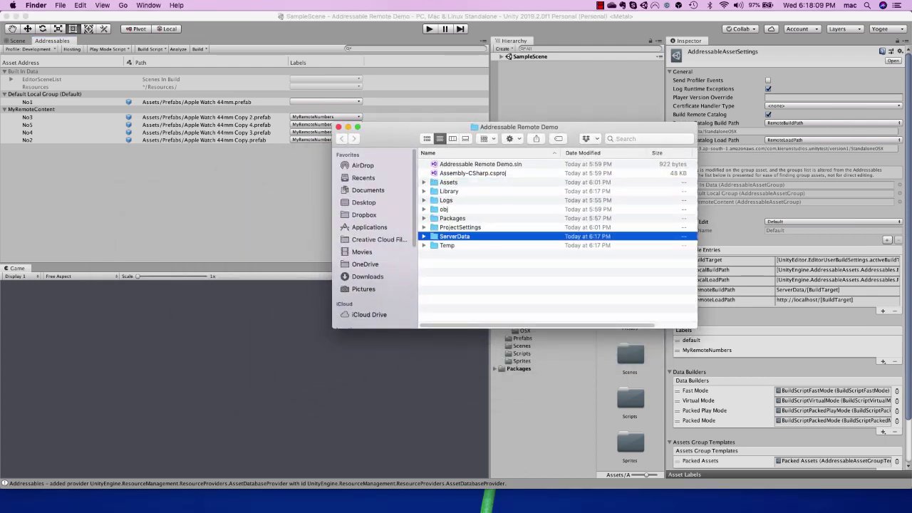
{"action": "left_click_drag", "start_coordinate": [520, 127], "coordinate": [490, 136]}
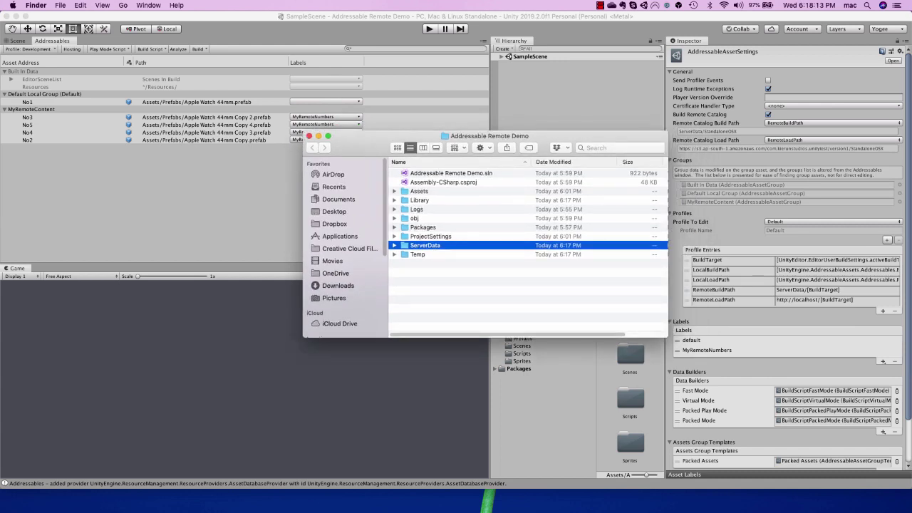
Expand the ServerData folder and its StandaloneOSX subfolder to examine the built catalog files, and return to Unity
{"action": "key", "text": "Right"}
{"action": "left_click", "coordinate": [405, 254]}
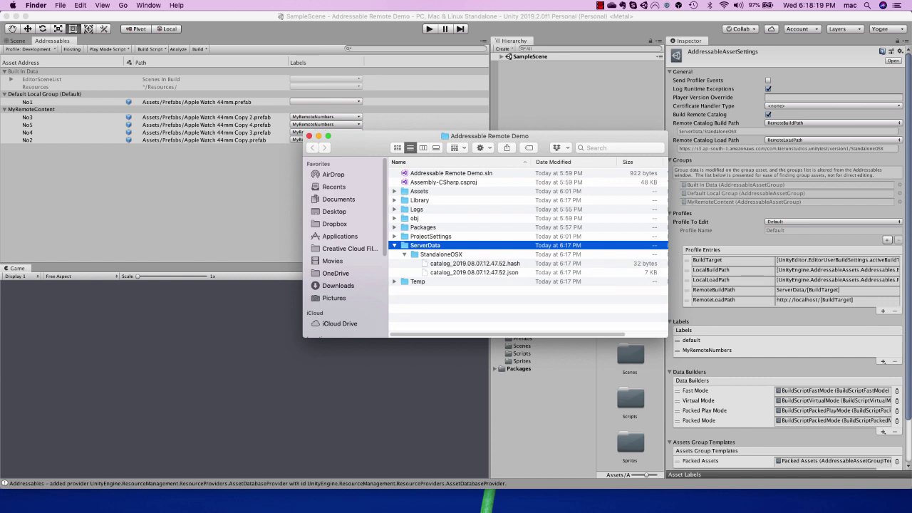
{"action": "right_click", "coordinate": [431, 255]}
{"action": "left_click", "coordinate": [463, 269]}
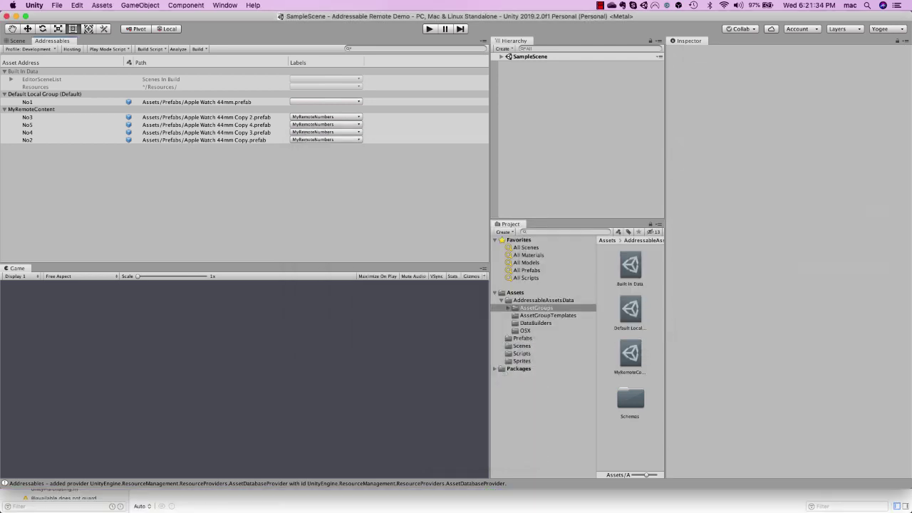
Set the MyRemoteContent group's build path to RemoteBuildPath and its load path to RemoteLoadPath
{"action": "left_click", "coordinate": [48, 94]}
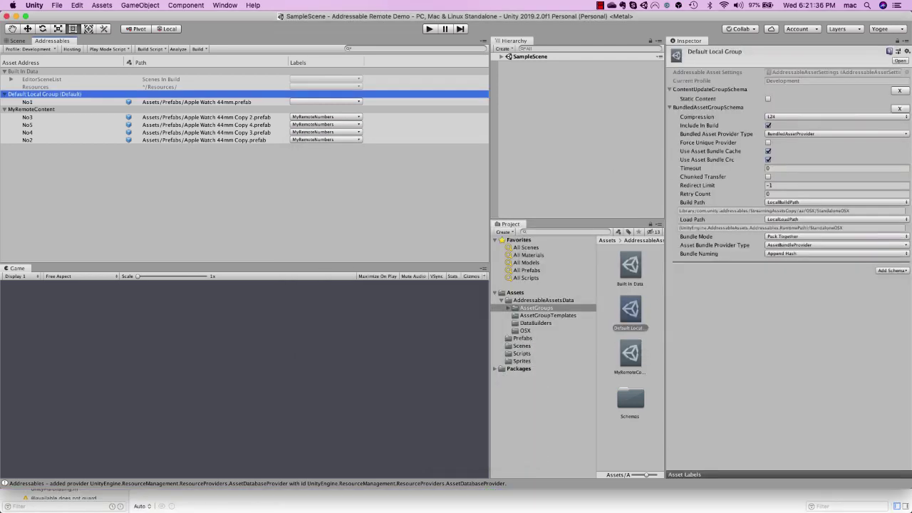
{"action": "left_click", "coordinate": [31, 110]}
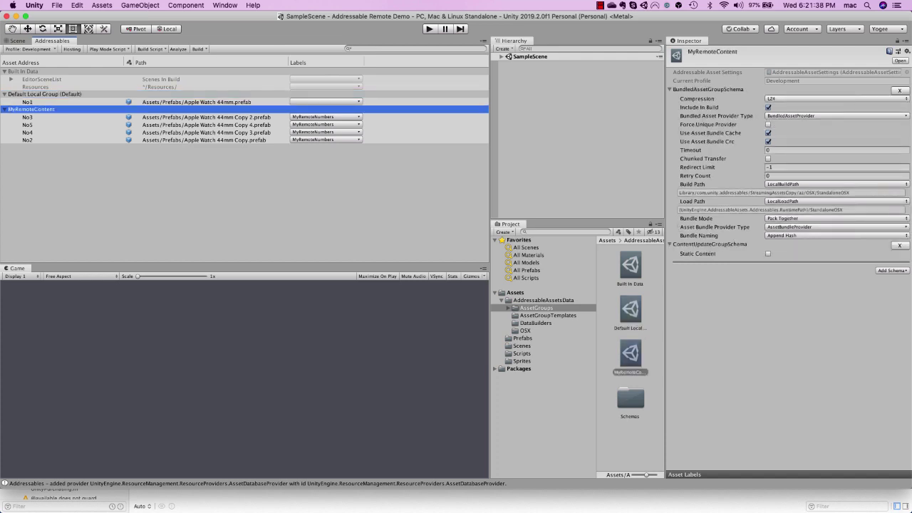
{"action": "left_click", "coordinate": [835, 184]}
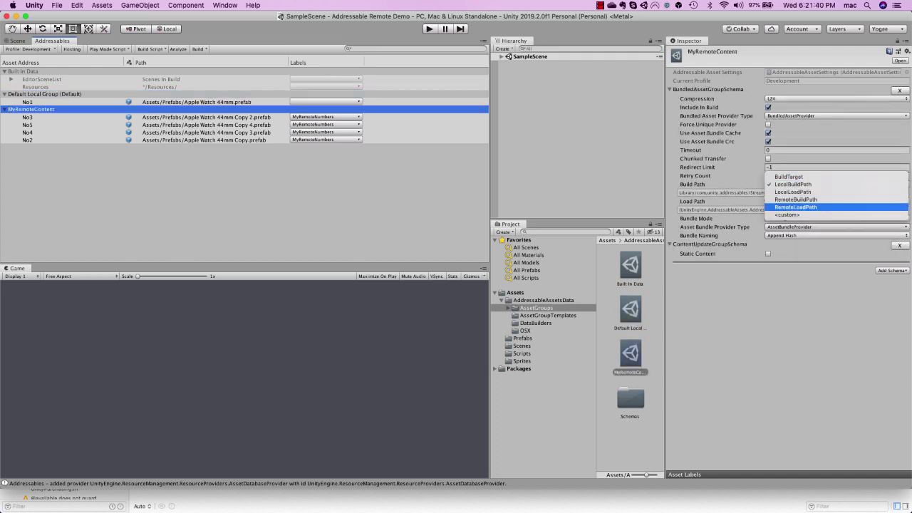
{"action": "left_click", "coordinate": [796, 199]}
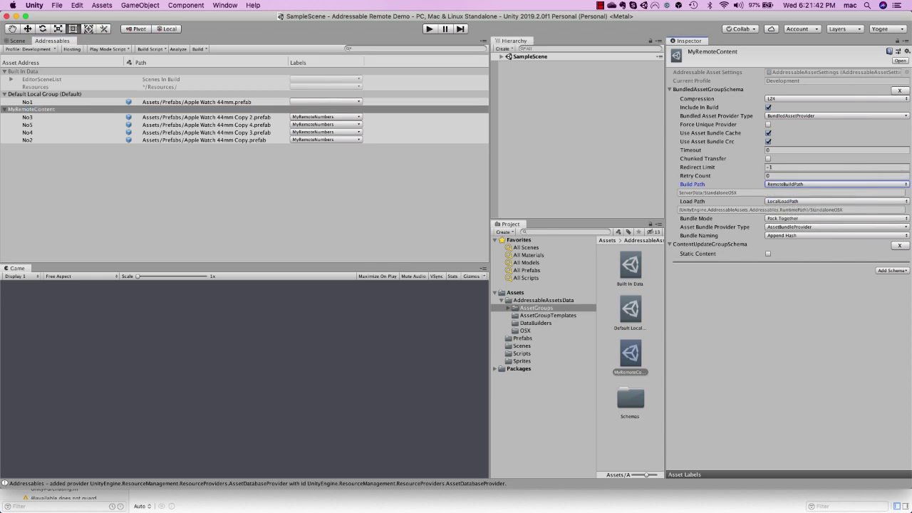
{"action": "left_click", "coordinate": [796, 201]}
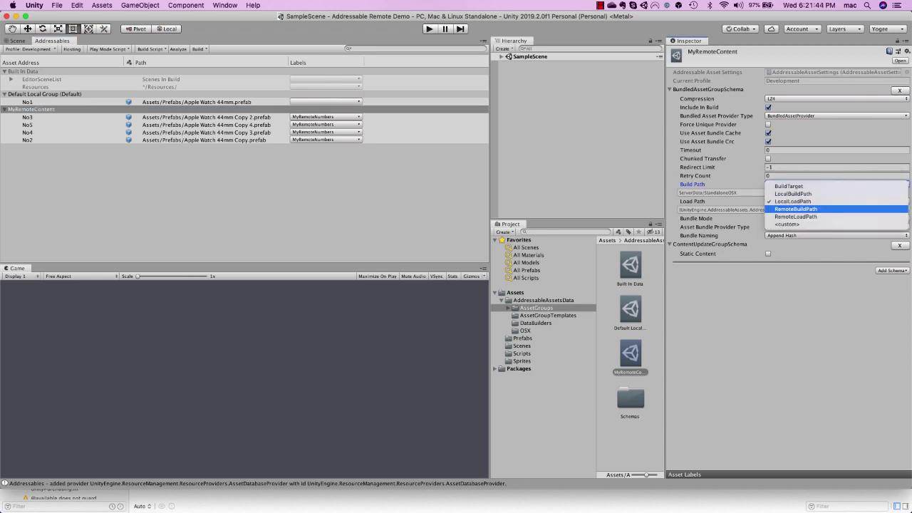
{"action": "left_click", "coordinate": [795, 216]}
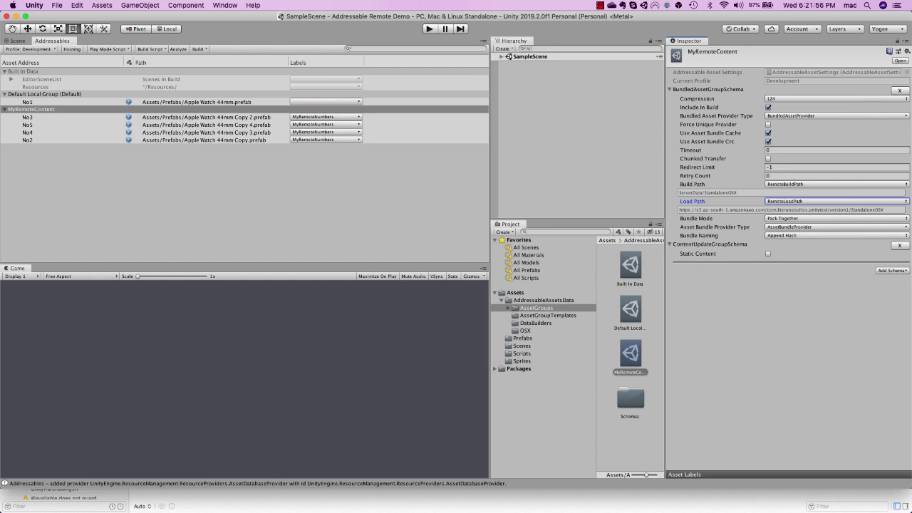
Build the Addressables player content, reveal the Assets folder in Finder and select the ServerData folder
{"action": "left_click", "coordinate": [198, 49]}
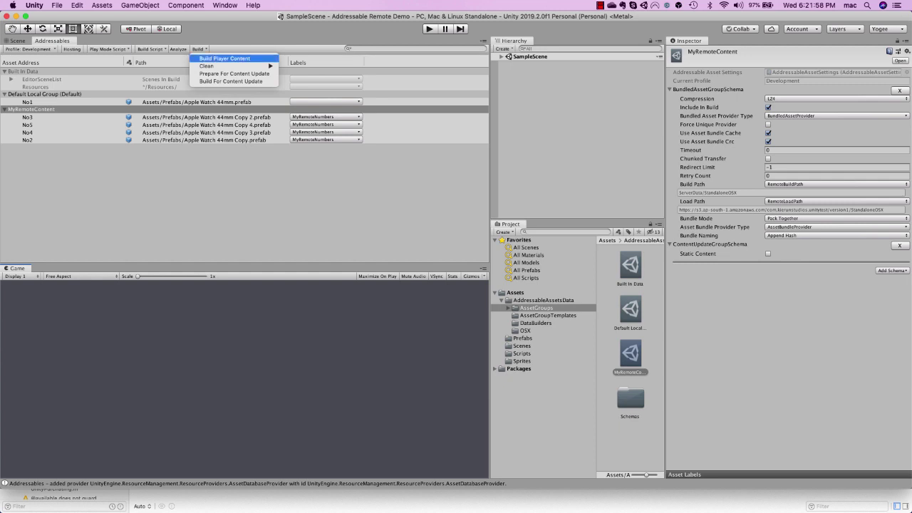
{"action": "left_click", "coordinate": [225, 58]}
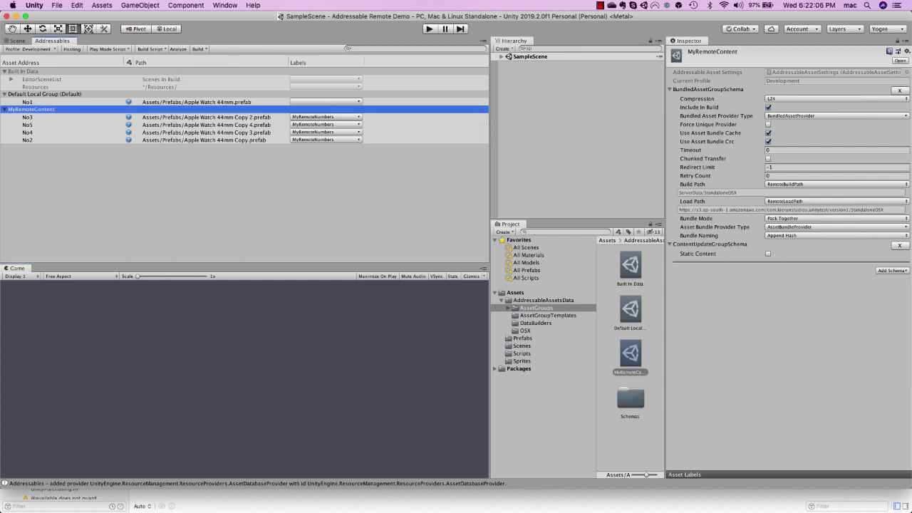
{"action": "left_click", "coordinate": [511, 293]}
{"action": "right_click", "coordinate": [511, 293]}
{"action": "left_click", "coordinate": [529, 296]}
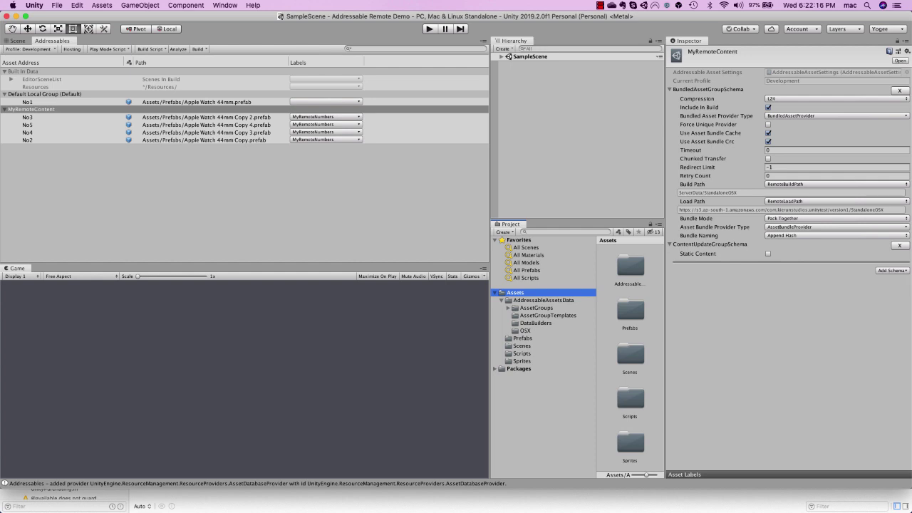
{"action": "key", "text": "super+Tab"}
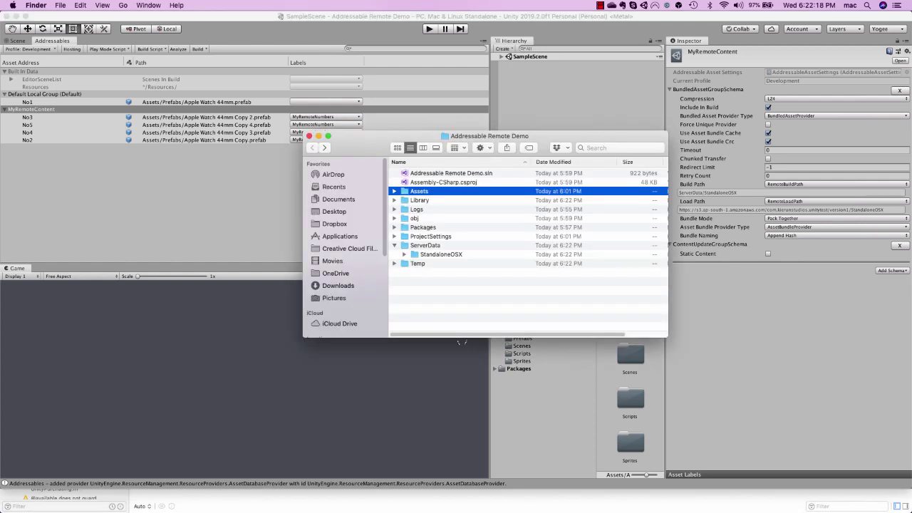
{"action": "left_click", "coordinate": [425, 246]}
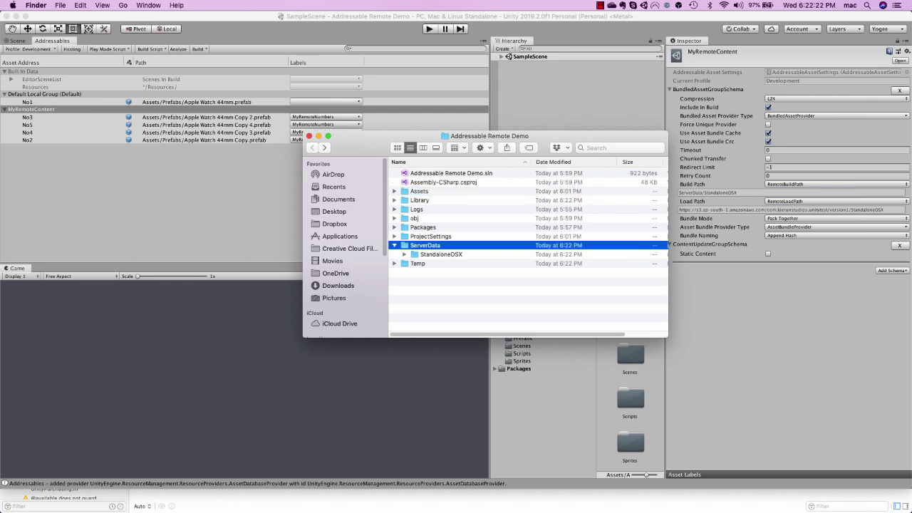
Return to Unity and inspect the profile entries in the Addressables settings to check the RemoteBuildPath definition
{"action": "left_click", "coordinate": [220, 203]}
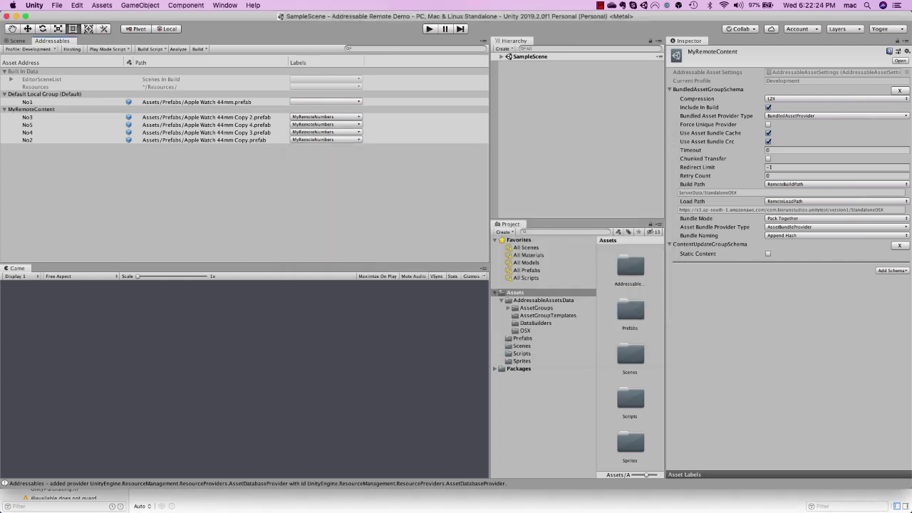
{"action": "left_click", "coordinate": [28, 48]}
{"action": "left_click", "coordinate": [35, 79]}
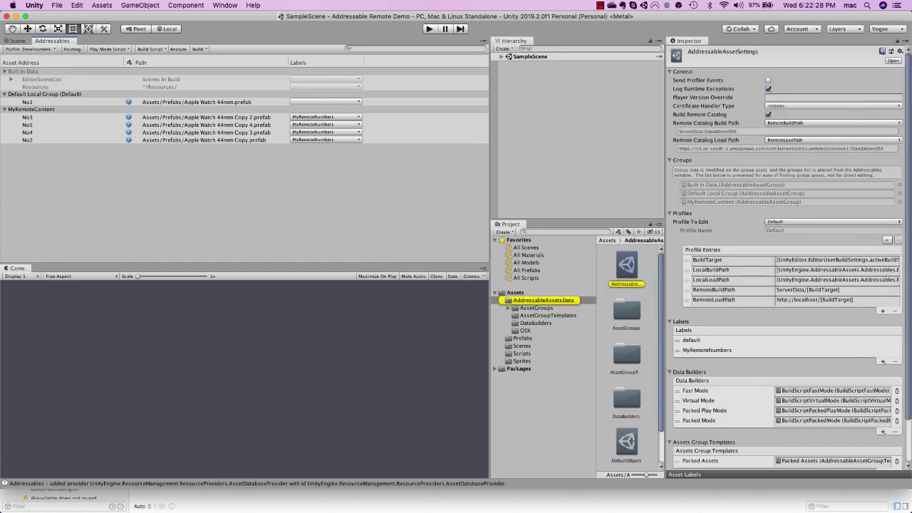
{"action": "left_click", "coordinate": [820, 290]}
Switch to Finder, expand the StandaloneOSX folder and widen the name column to read the myremotecontent bundle's file name
{"action": "key", "text": "super+Tab"}
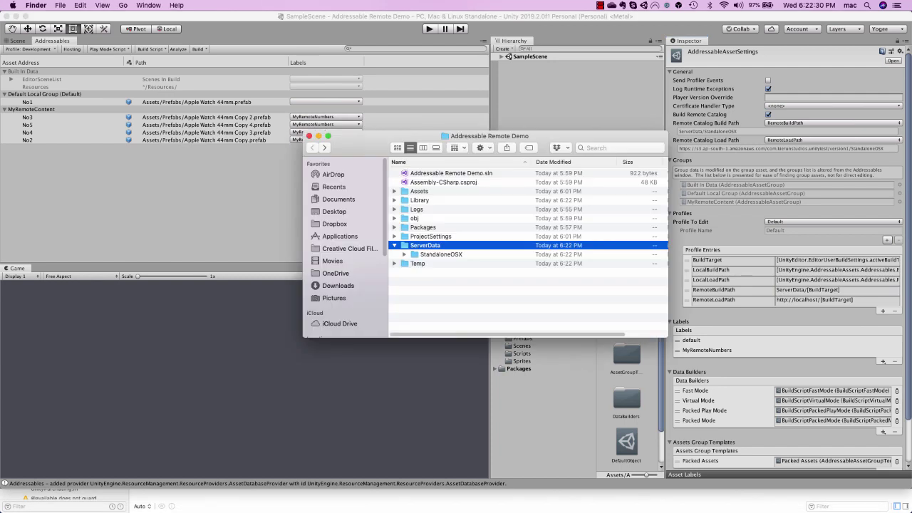
{"action": "left_click", "coordinate": [404, 255]}
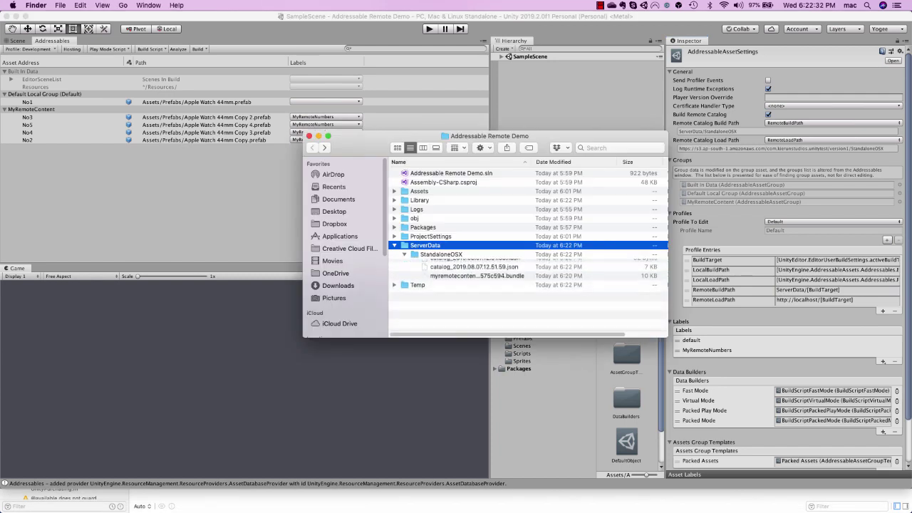
{"action": "left_click", "coordinate": [476, 281]}
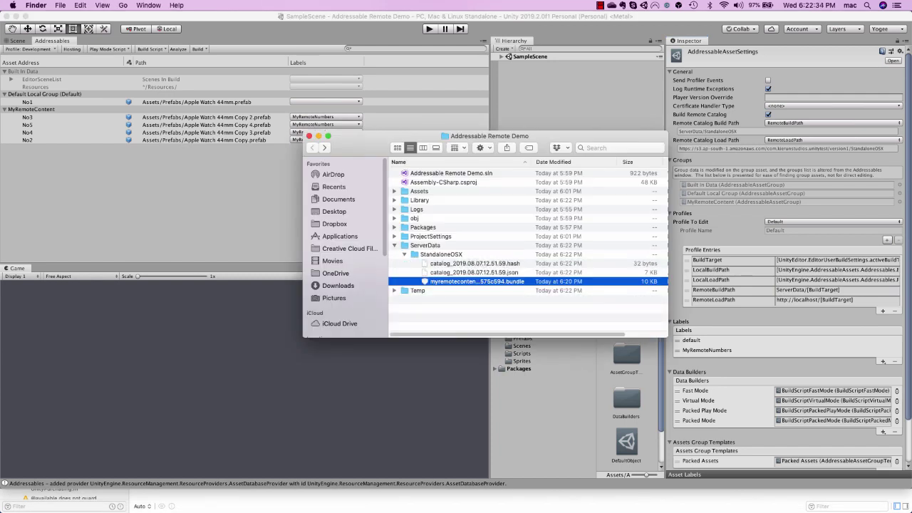
{"action": "left_click_drag", "start_coordinate": [532, 162], "coordinate": [573, 162]}
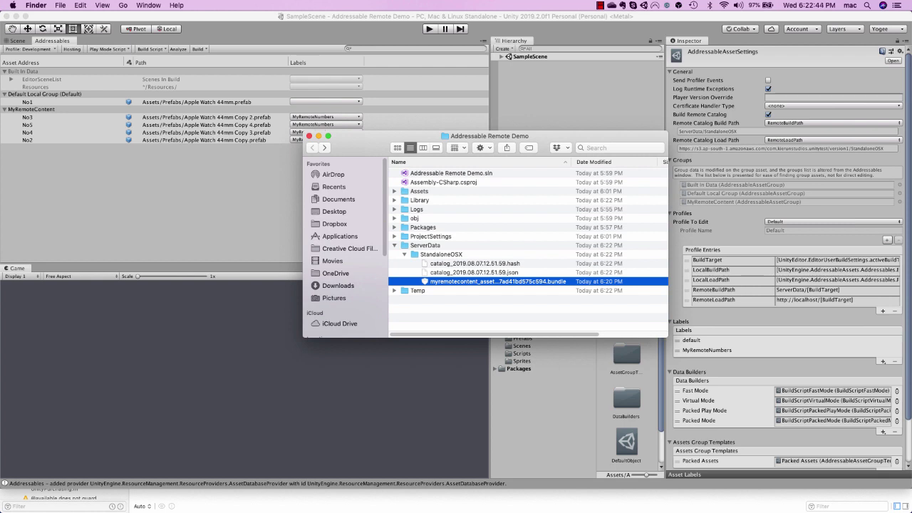
In the S3 console in Safari, add the StandaloneOSX catalog hash, catalog JSON and bundle files from Finder to an upload into version1
{"action": "key", "text": "super+Tab"}
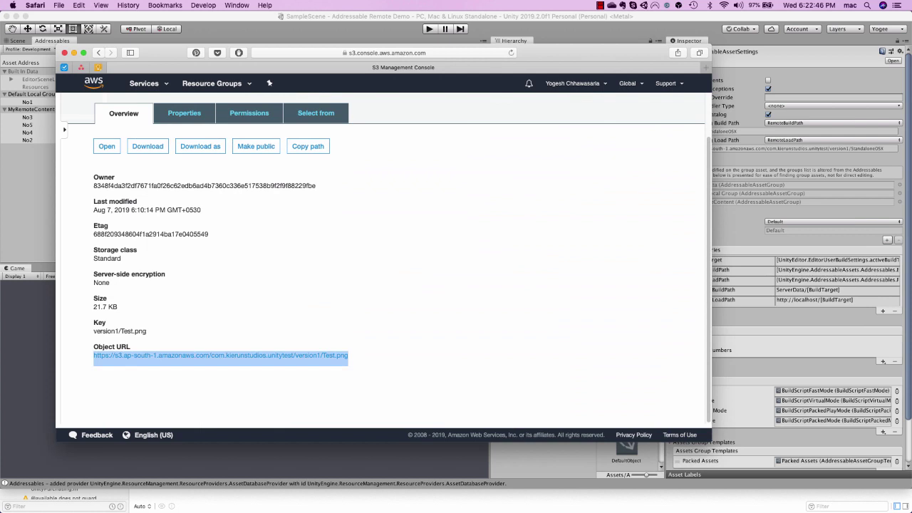
{"action": "scroll", "coordinate": [385, 260], "scroll_direction": "up", "scroll_amount": 2}
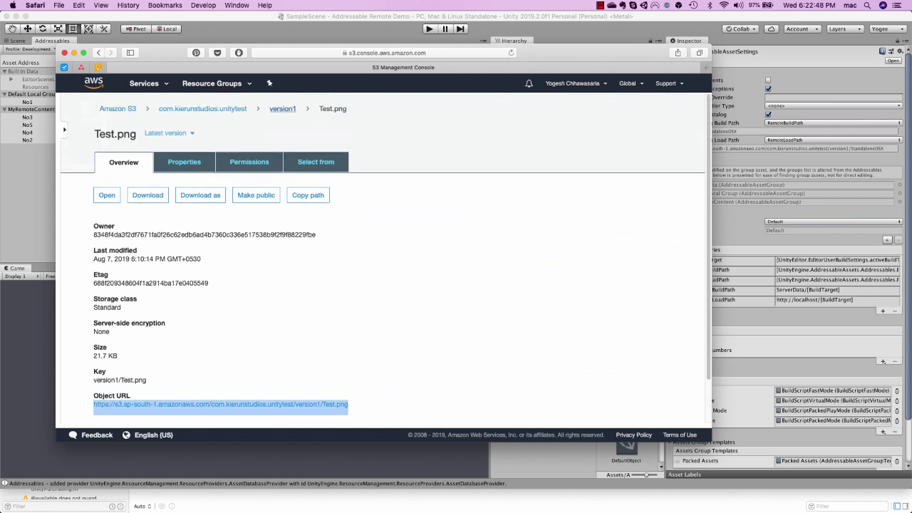
{"action": "left_click", "coordinate": [282, 109]}
{"action": "key", "text": "super+Tab"}
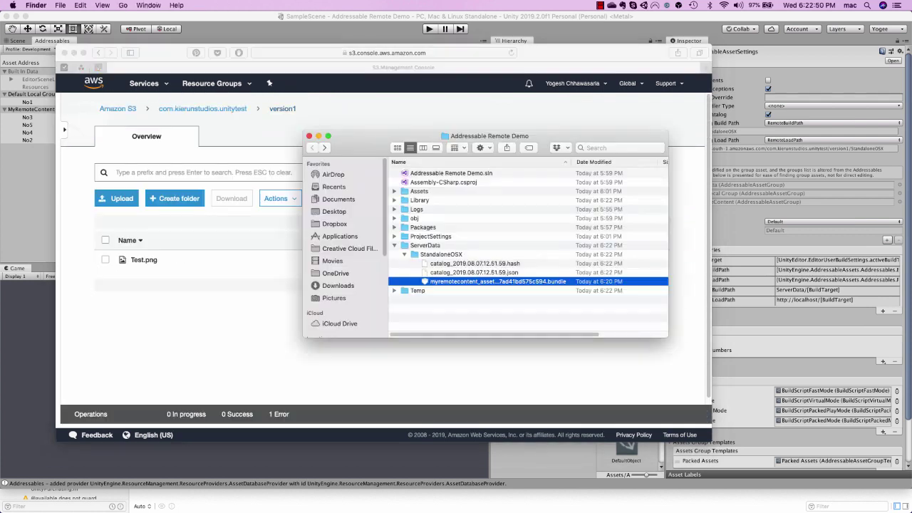
{"action": "left_click", "coordinate": [474, 264], "text": "shift"}
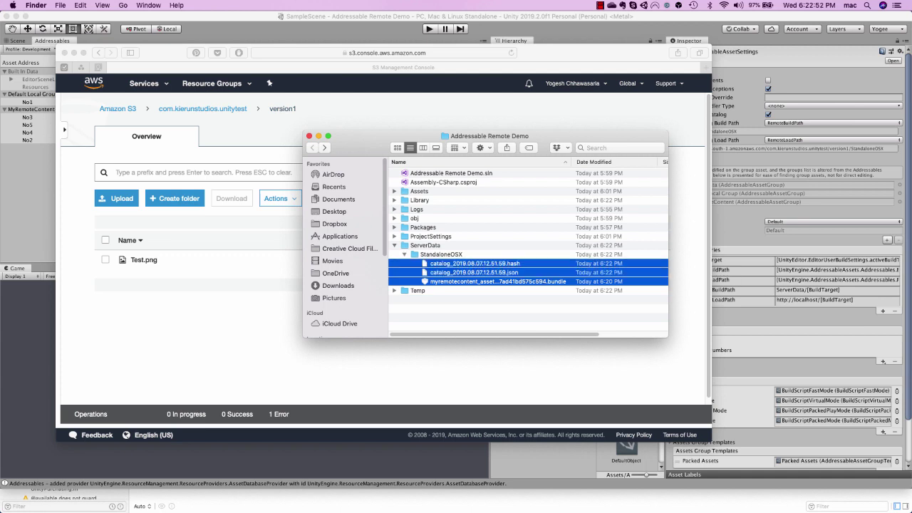
{"action": "left_click_drag", "start_coordinate": [491, 281], "coordinate": [268, 315]}
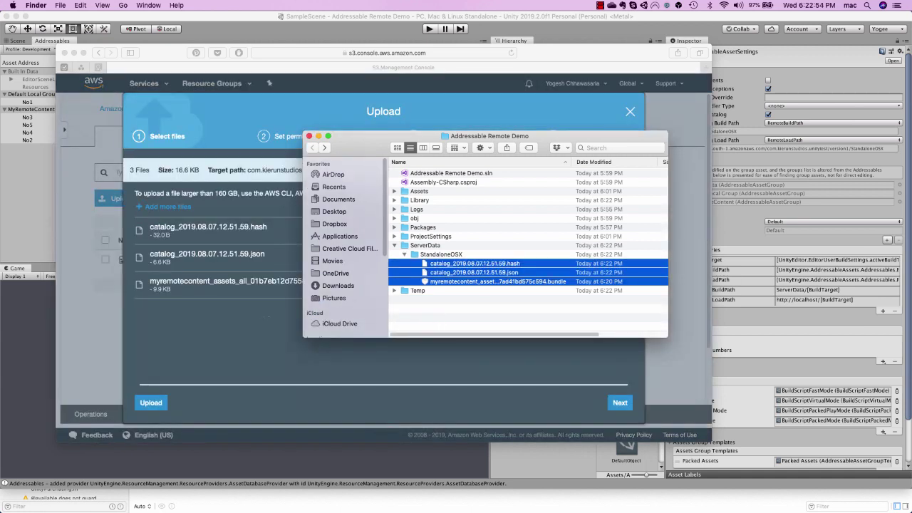
{"action": "left_click", "coordinate": [268, 316]}
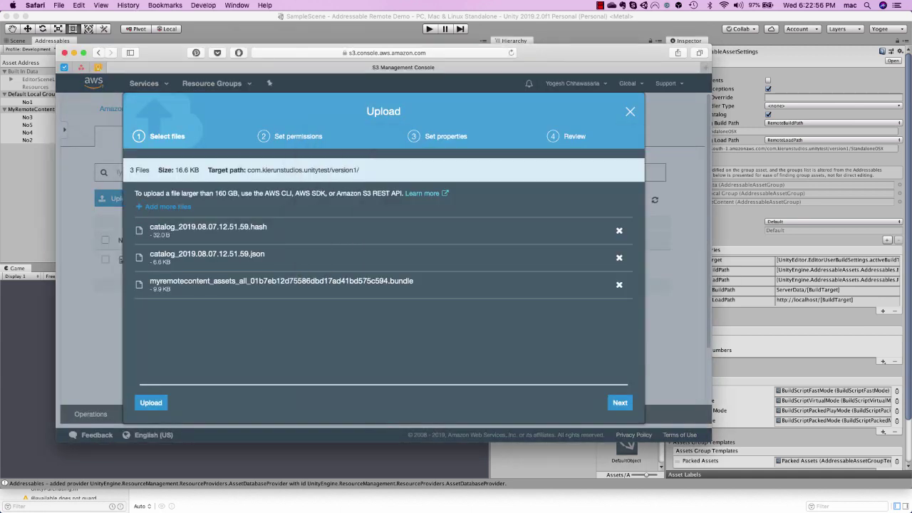
Upload the three files to version1 with the default permissions and the Standard storage class
{"action": "left_click", "coordinate": [619, 403]}
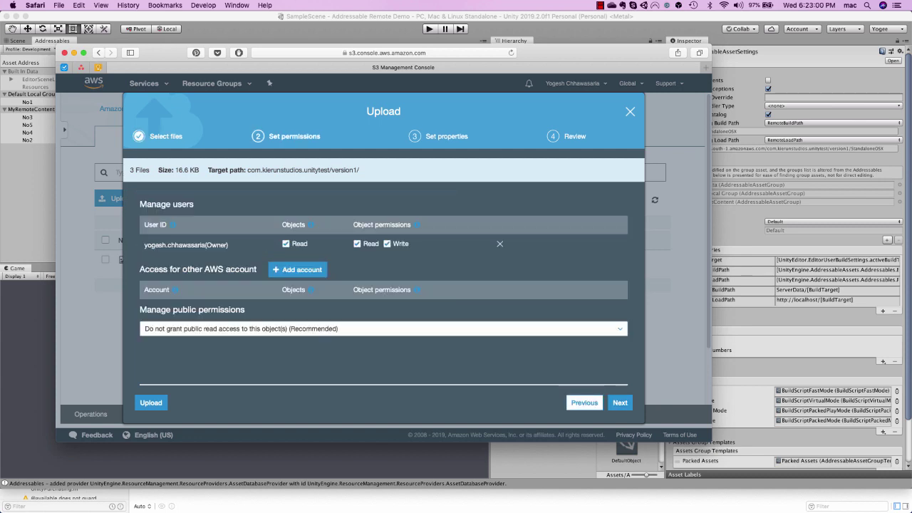
{"action": "left_click", "coordinate": [619, 403]}
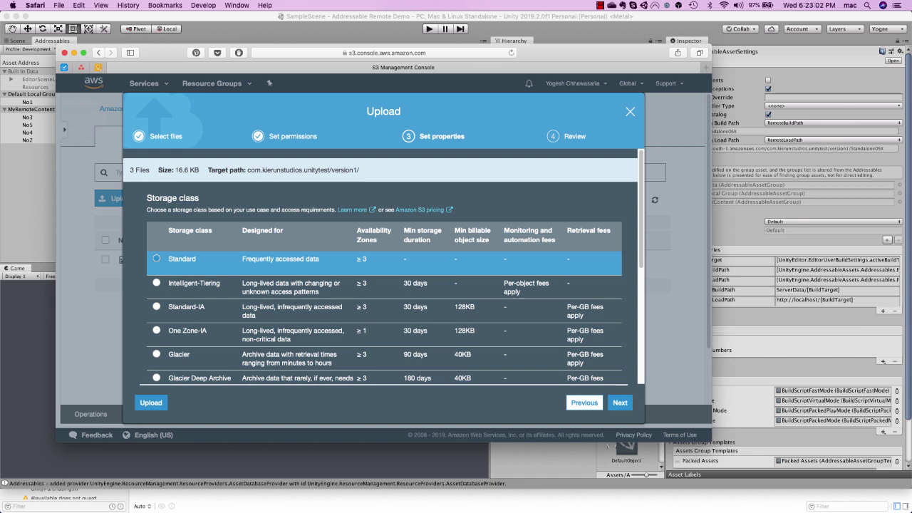
{"action": "left_click", "coordinate": [620, 403]}
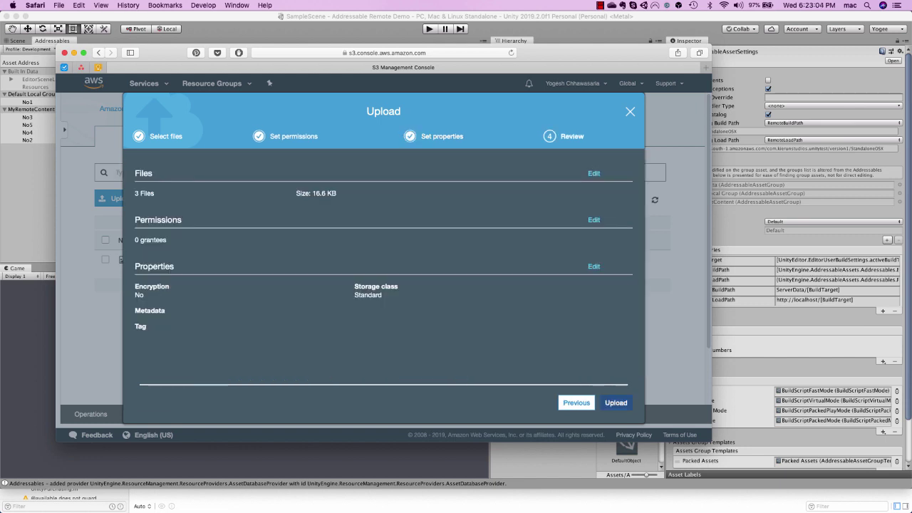
{"action": "left_click", "coordinate": [617, 402]}
Make the uploaded catalog hash, catalog JSON and myremotecontent bundle files public in the version1 folder
{"action": "left_click", "coordinate": [106, 278]}
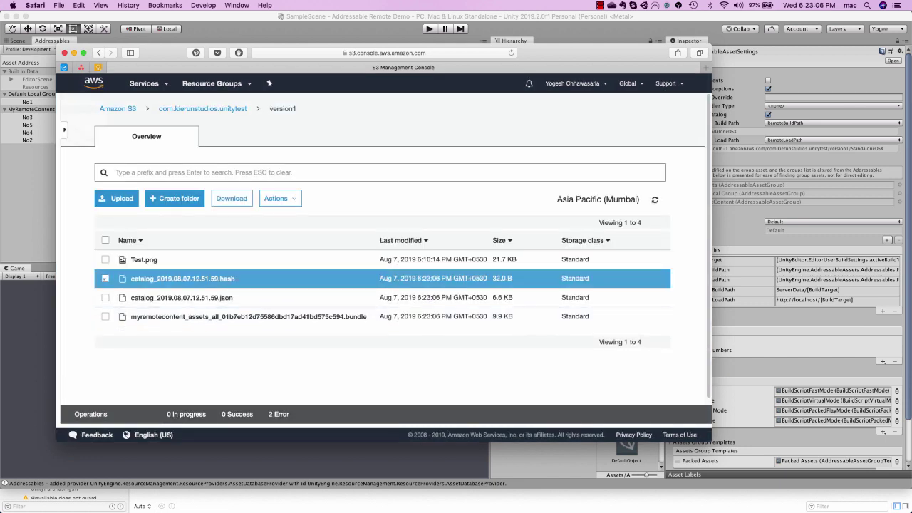
{"action": "left_click", "coordinate": [105, 298]}
{"action": "left_click", "coordinate": [105, 317]}
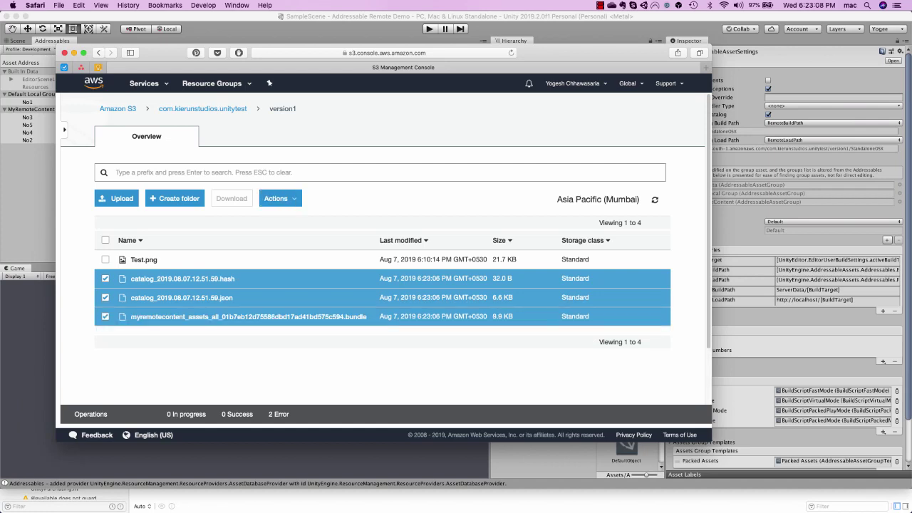
{"action": "left_click", "coordinate": [280, 198]}
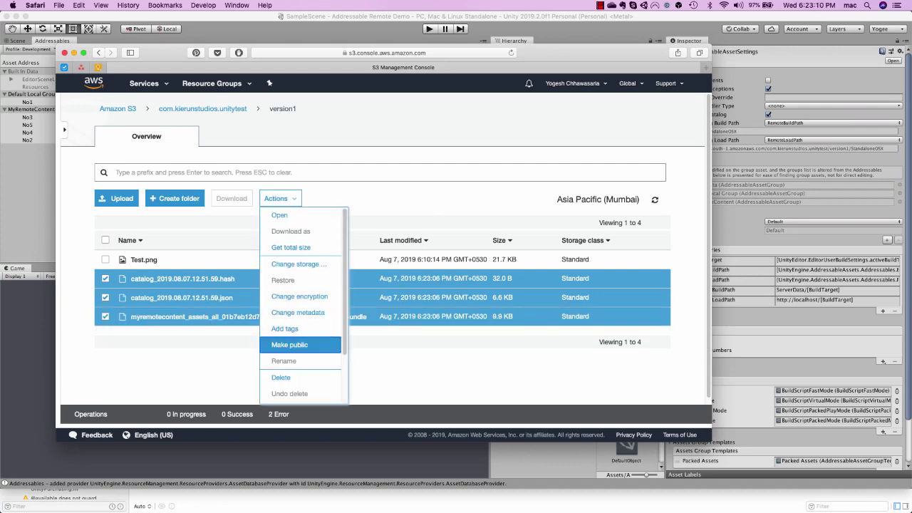
{"action": "left_click", "coordinate": [290, 344]}
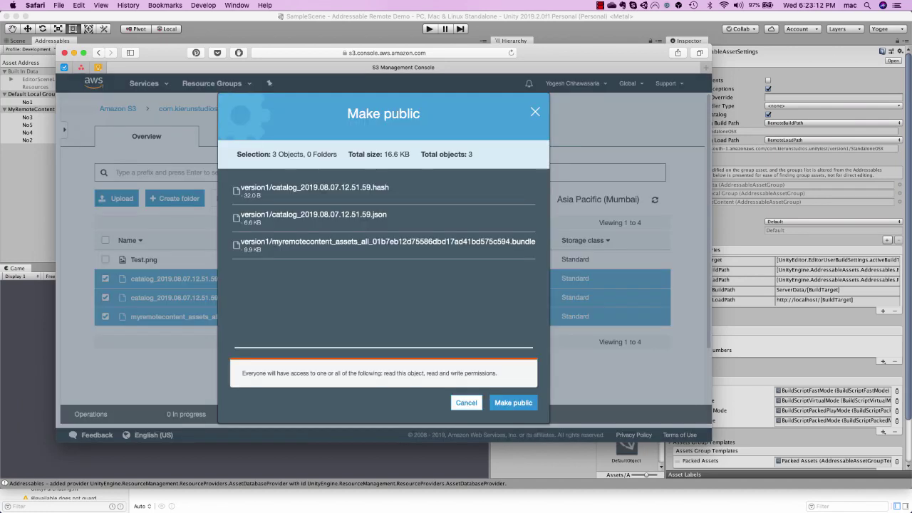
{"action": "left_click", "coordinate": [513, 402]}
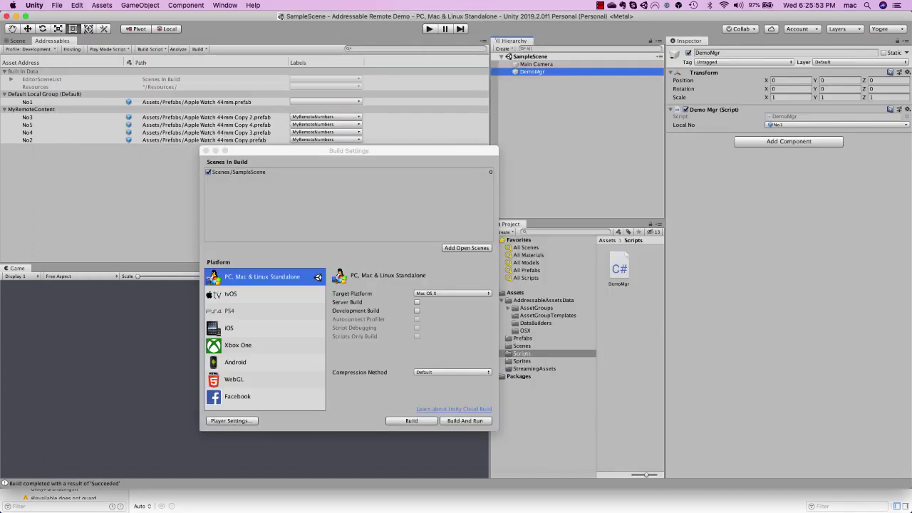
Set the Local No reference of the DemoMgr object's script to the No3 addressable in Unity
{"action": "left_click", "coordinate": [836, 124]}
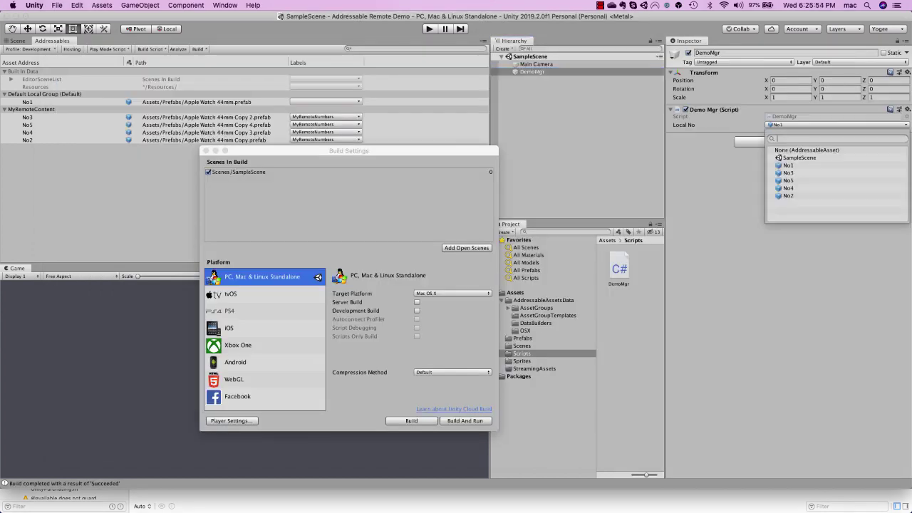
{"action": "left_click", "coordinate": [788, 172]}
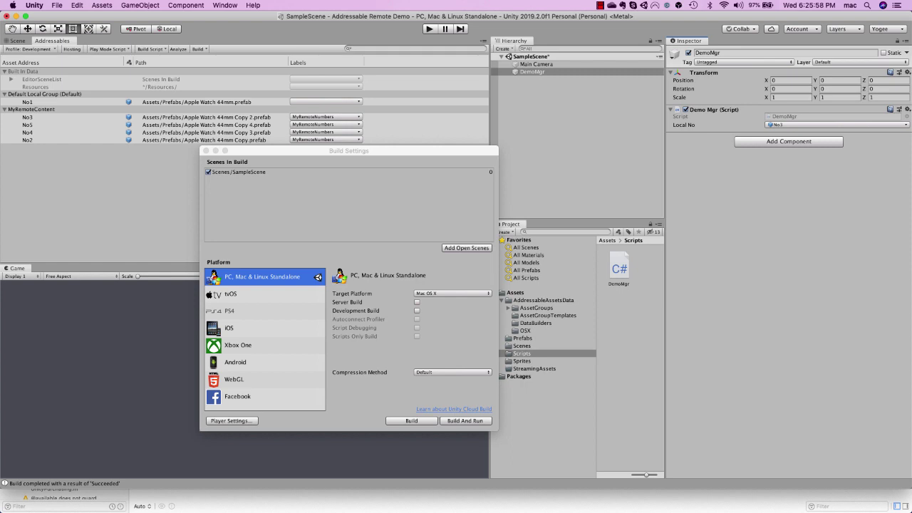
Save the scene, build and run the Mac OS X standalone player as Build2 in the UnityTestAdd folder, and quit the player
{"action": "key", "text": "super+s"}
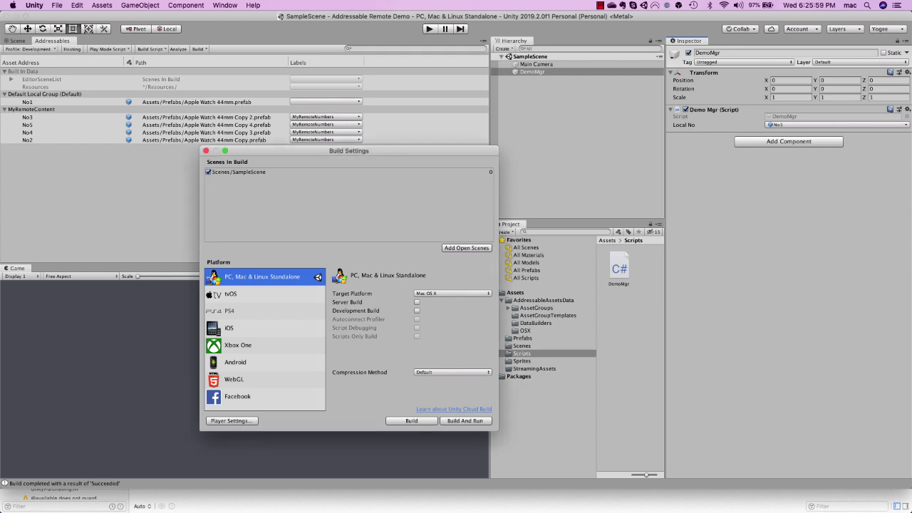
{"action": "left_click", "coordinate": [465, 421]}
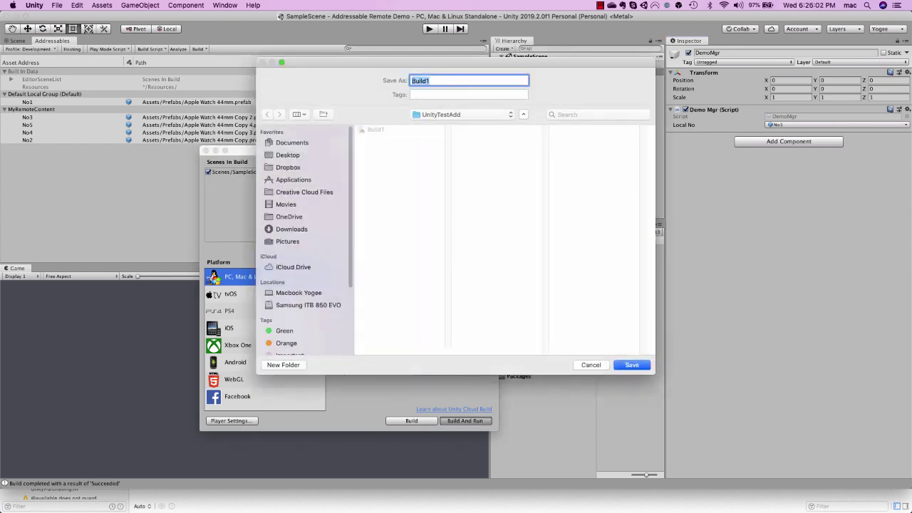
{"action": "left_click", "coordinate": [430, 80]}
{"action": "key", "text": "BackSpace"}
{"action": "type", "text": "2"}
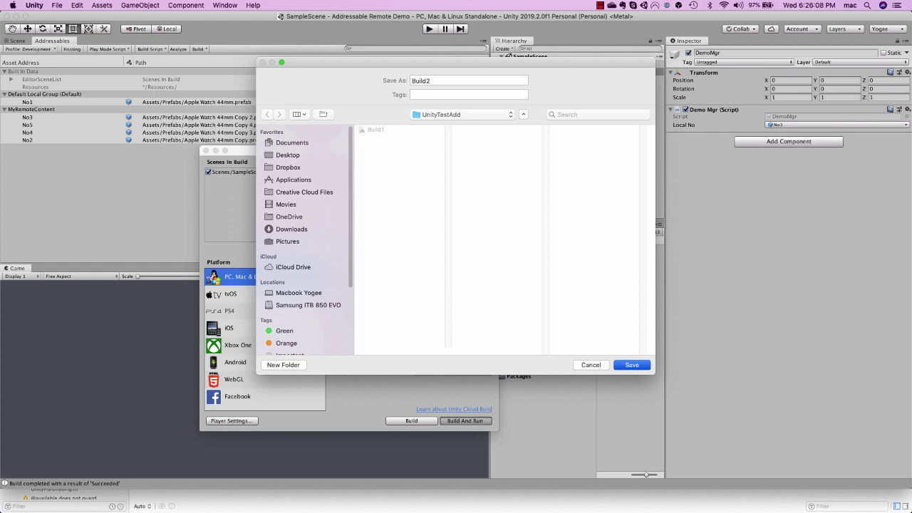
{"action": "key", "text": "Return"}
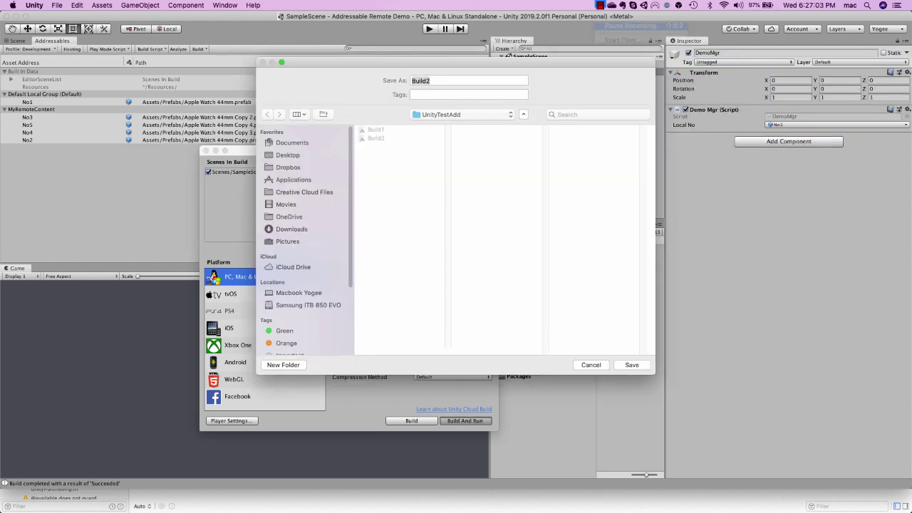
{"action": "key", "text": "Return"}
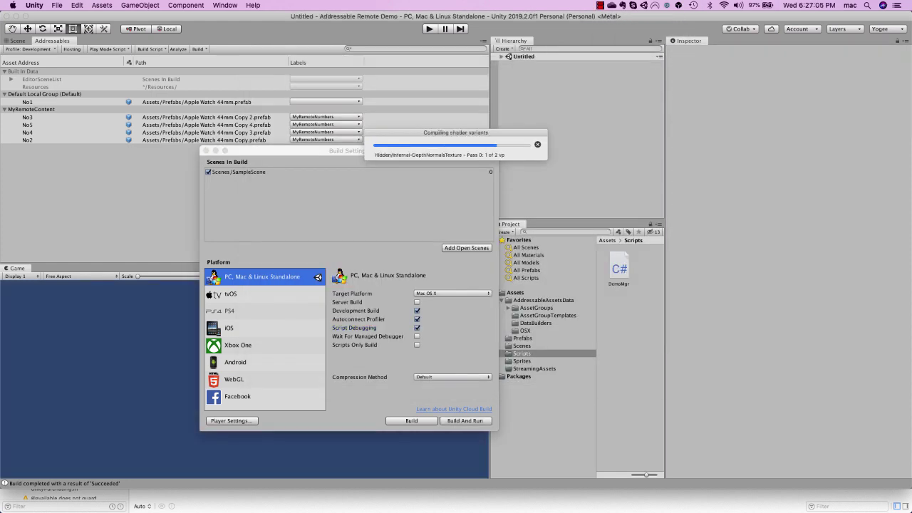
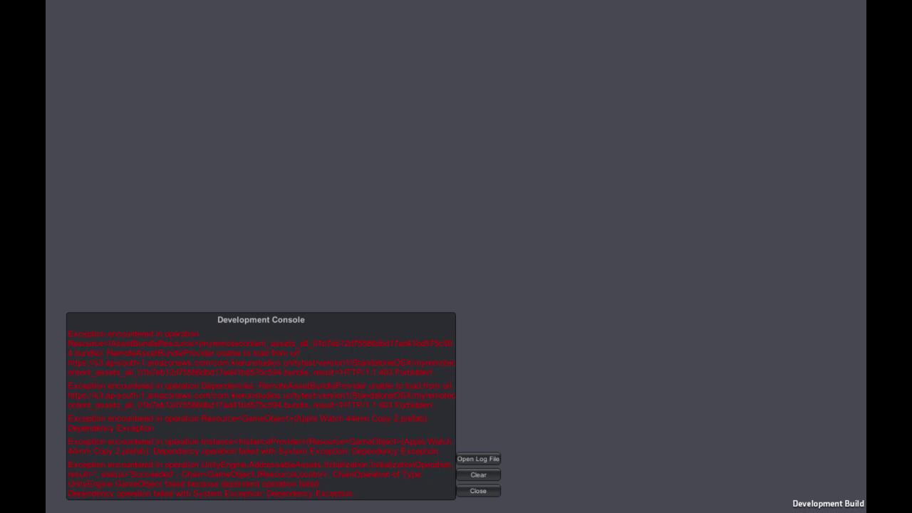
{"action": "key", "text": "super+q"}
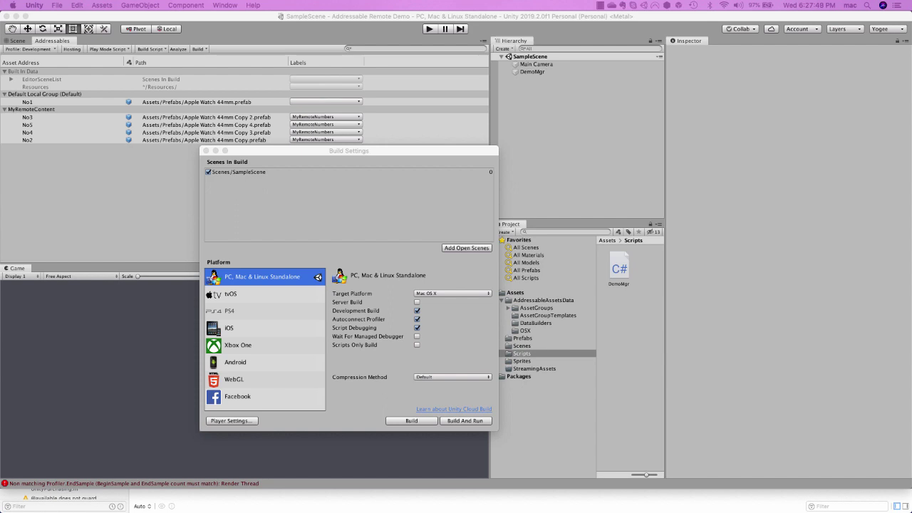
In the S3 console in Safari, start an upload into version1 and add the whole StandaloneOSX folder from Finder
{"action": "key", "text": "super+Tab"}
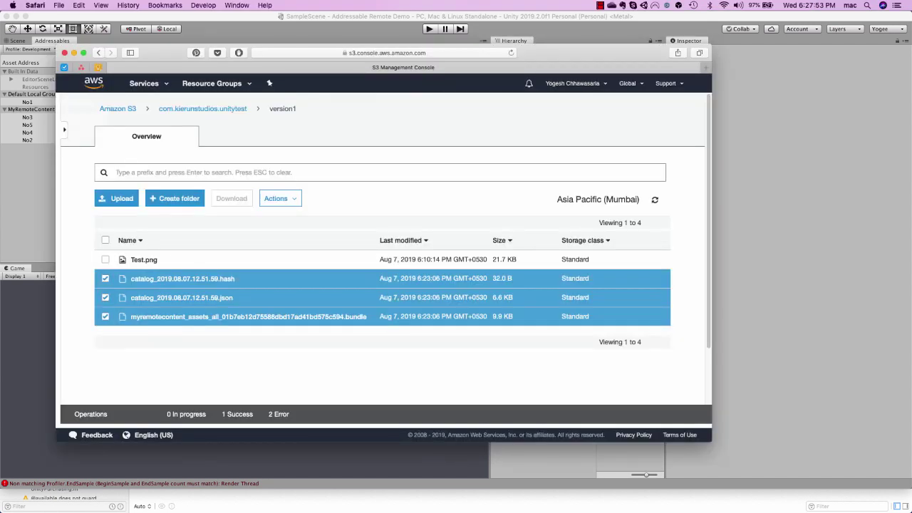
{"action": "key", "text": "super+Tab"}
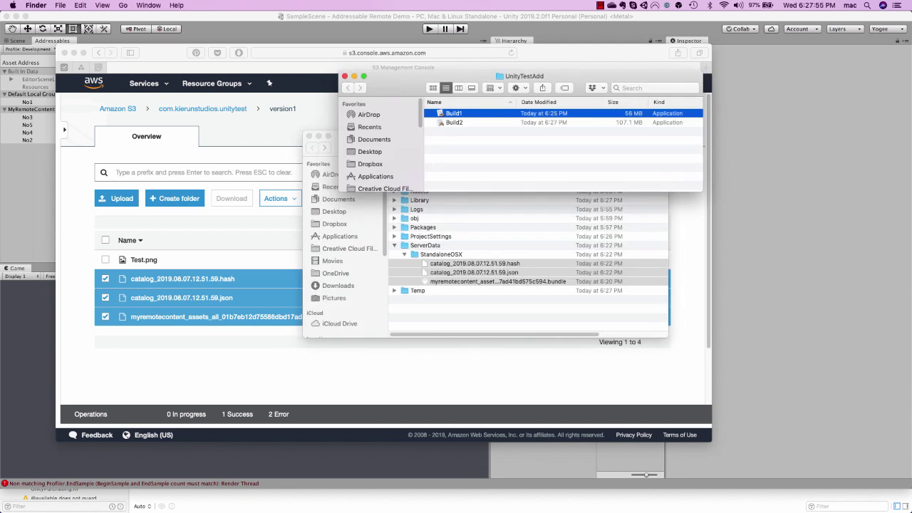
{"action": "key", "text": "super+grave"}
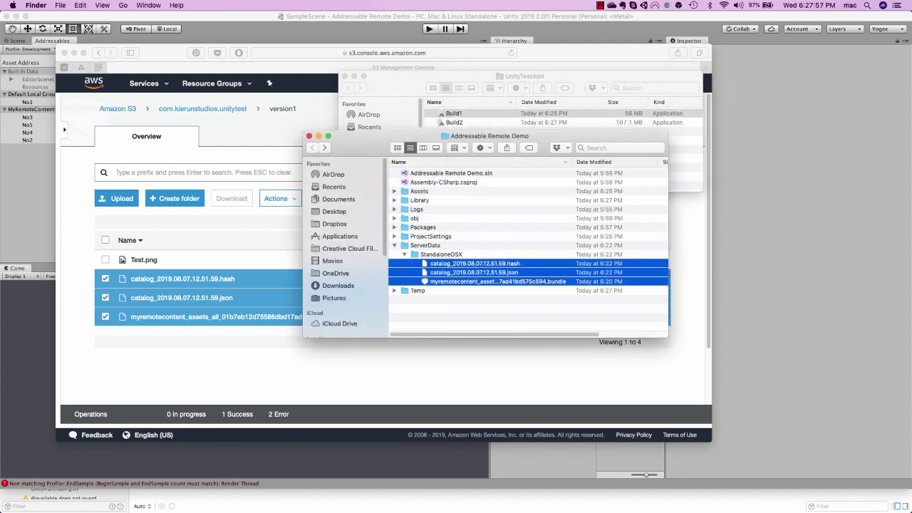
{"action": "key", "text": "super+Tab"}
{"action": "left_click", "coordinate": [117, 198]}
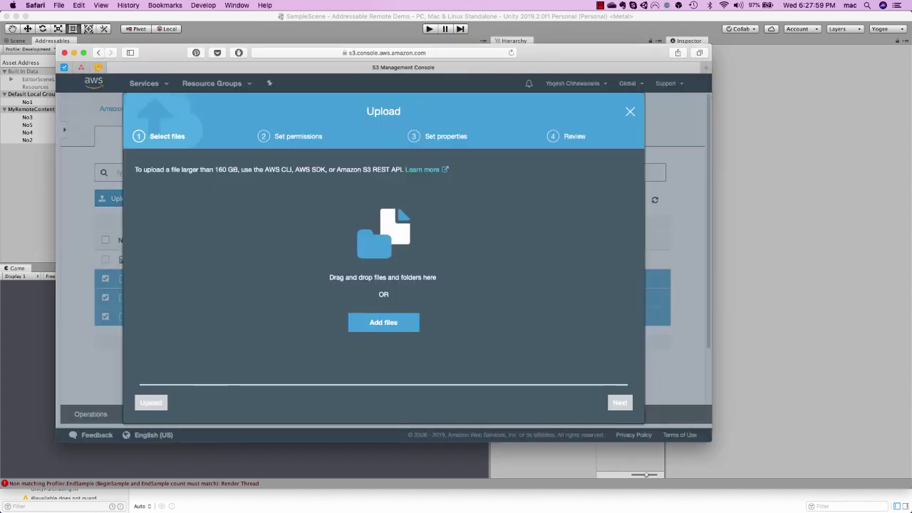
{"action": "key", "text": "super+Tab"}
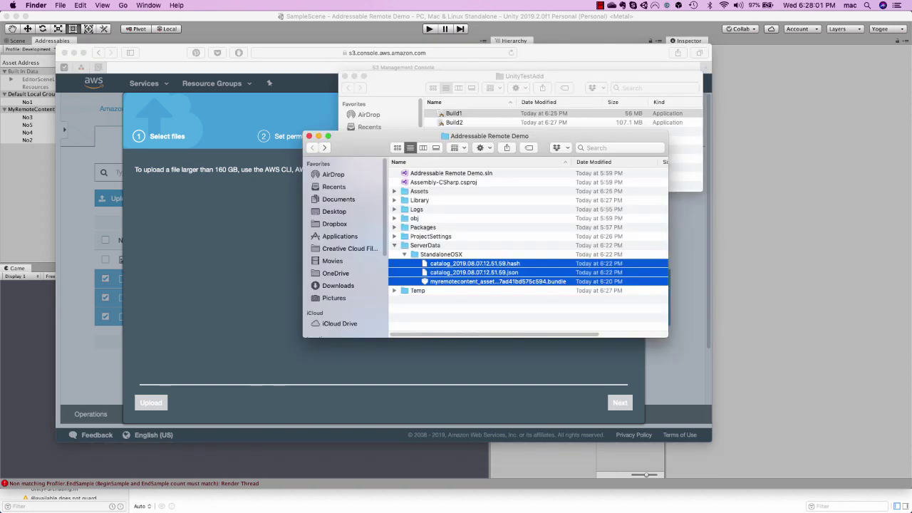
{"action": "left_click", "coordinate": [600, 5]}
{"action": "key", "text": "Escape"}
{"action": "left_click_drag", "start_coordinate": [440, 253], "coordinate": [228, 281]}
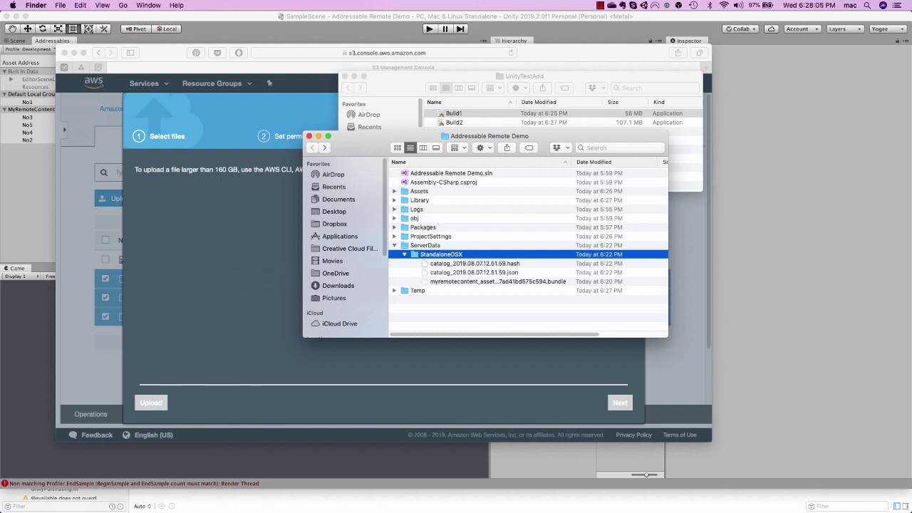
{"action": "left_click", "coordinate": [560, 230]}
Upload the StandaloneOSX folder to version1 with the default permissions and the Standard storage class
{"action": "left_click", "coordinate": [619, 402]}
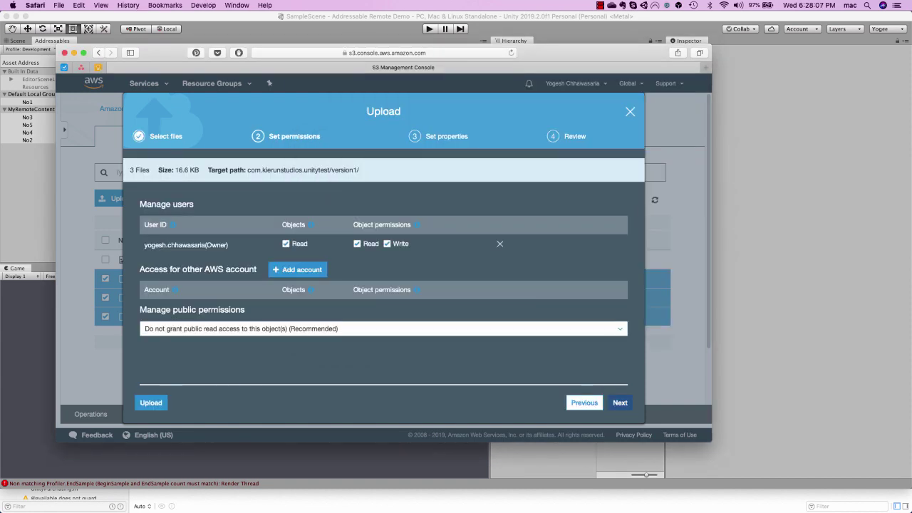
{"action": "left_click", "coordinate": [619, 402]}
{"action": "left_click", "coordinate": [619, 403]}
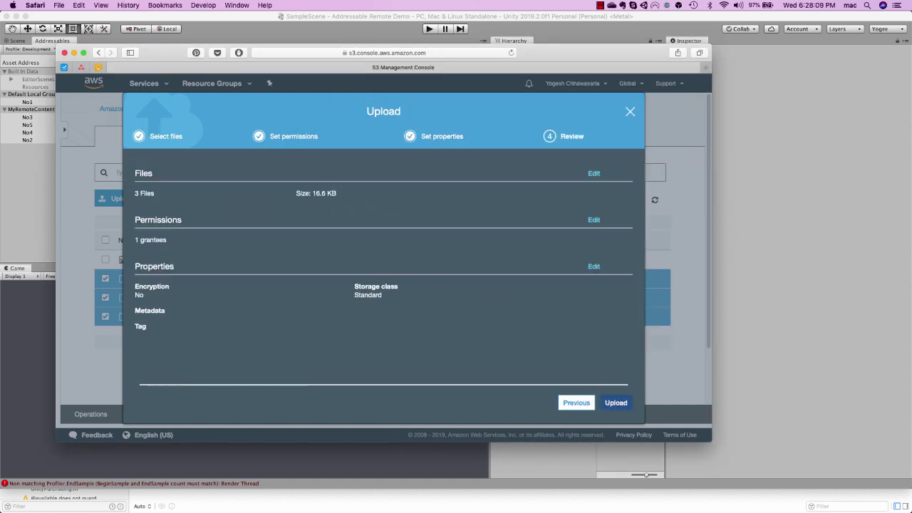
{"action": "left_click", "coordinate": [617, 403]}
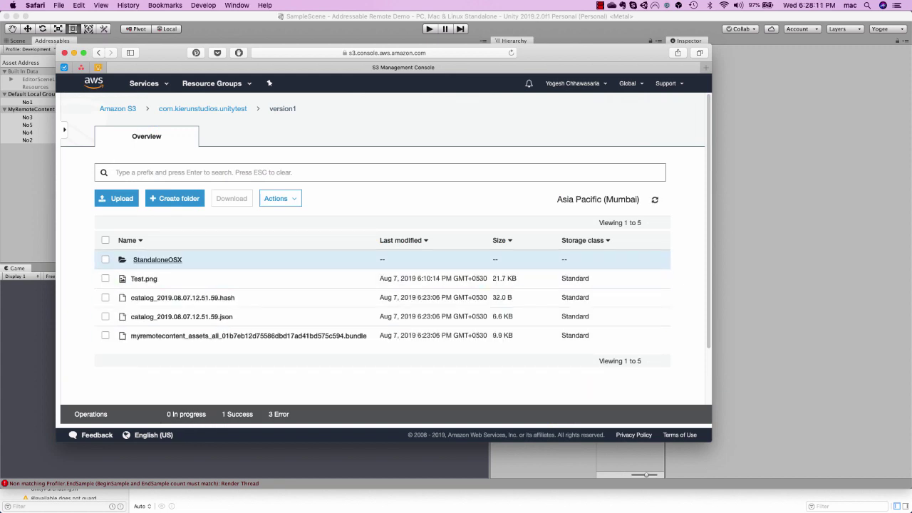
Make all catalog hash, catalog JSON and bundle files inside the version1/StandaloneOSX folder public
{"action": "left_click", "coordinate": [156, 260]}
{"action": "left_click", "coordinate": [106, 240]}
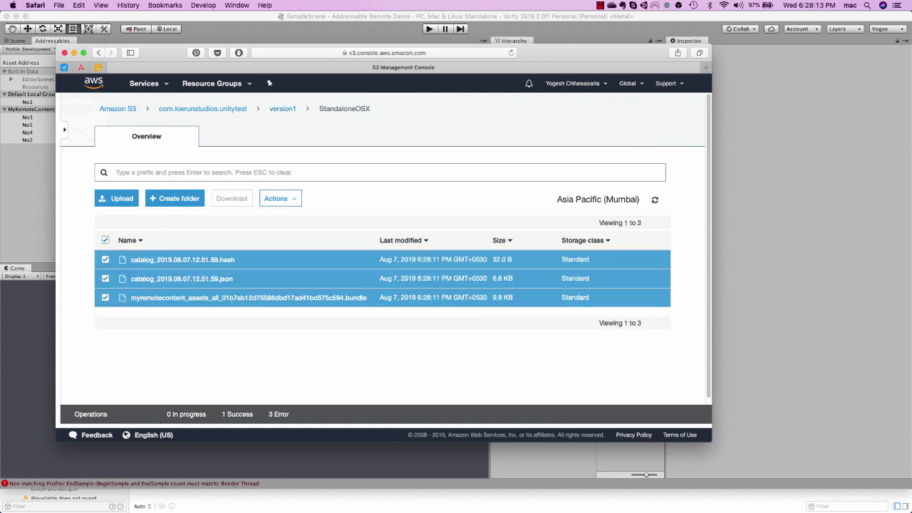
{"action": "left_click", "coordinate": [280, 198]}
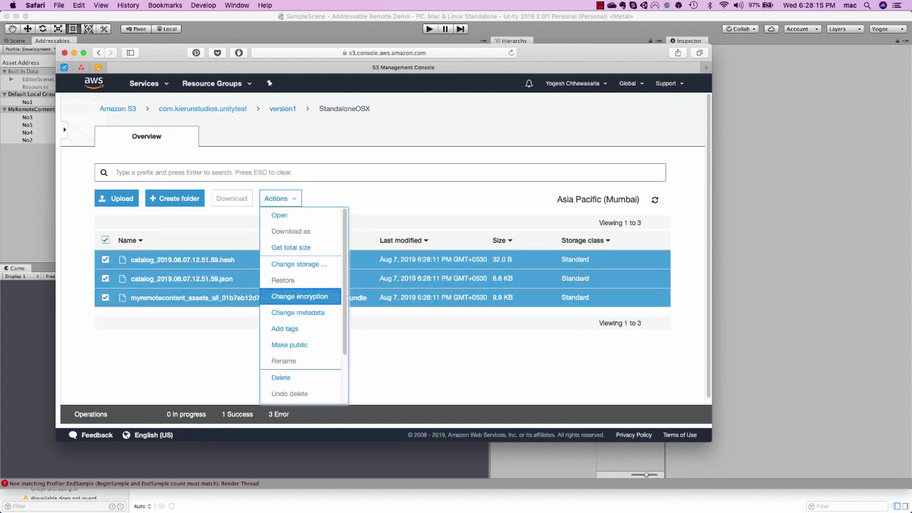
{"action": "left_click", "coordinate": [289, 344]}
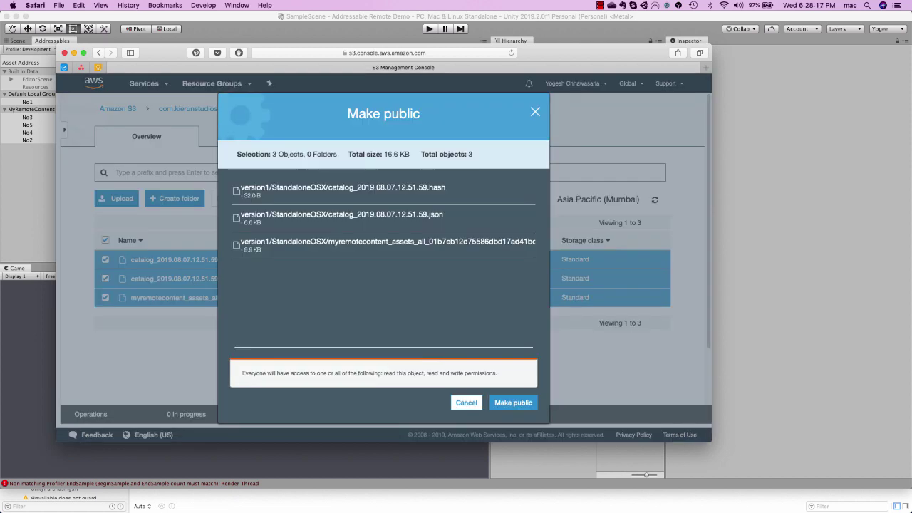
{"action": "left_click", "coordinate": [513, 403]}
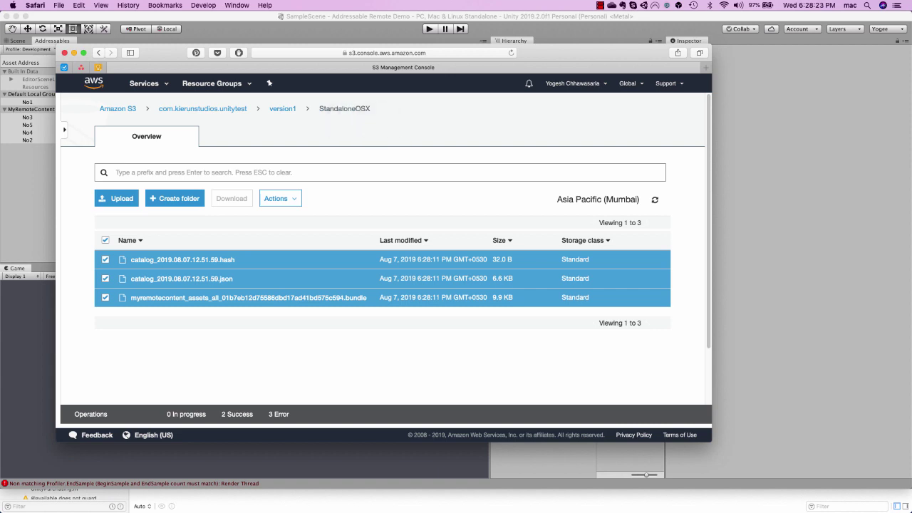
In Unity, build and run the player again over the existing Build2, and close the Build Settings window
{"action": "key", "text": "super+Tab"}
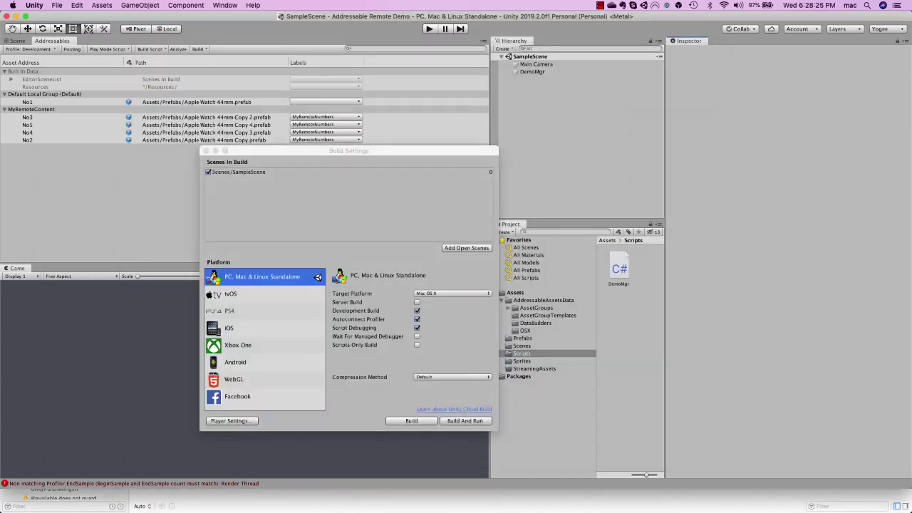
{"action": "left_click", "coordinate": [465, 421]}
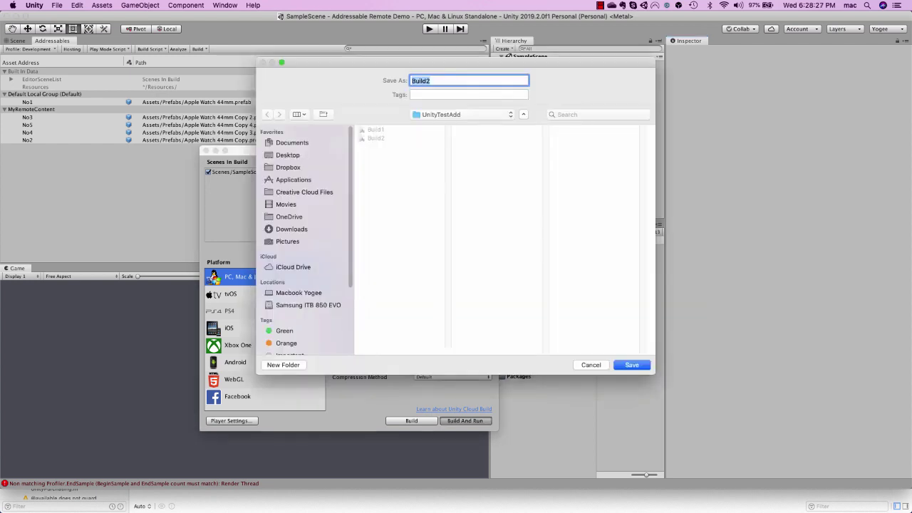
{"action": "left_click", "coordinate": [631, 364]}
{"action": "left_click", "coordinate": [525, 124]}
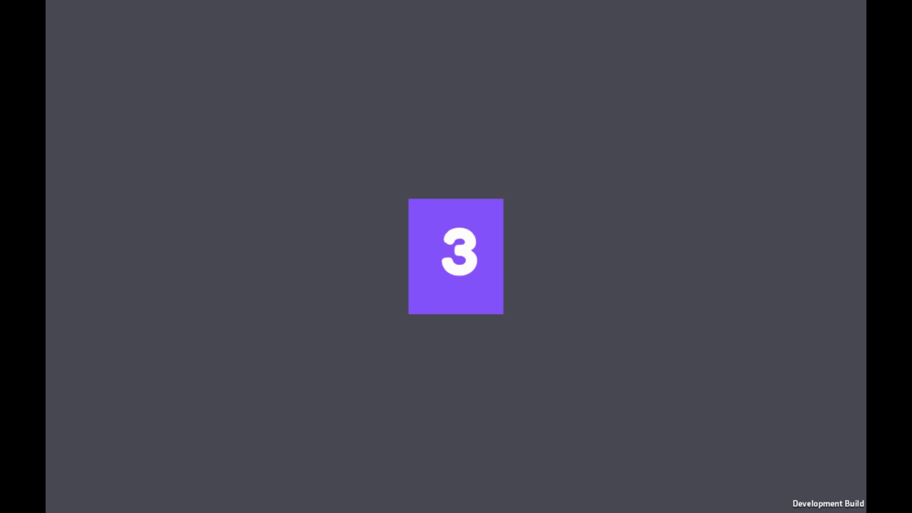
{"action": "key", "text": "ctrl+Left"}
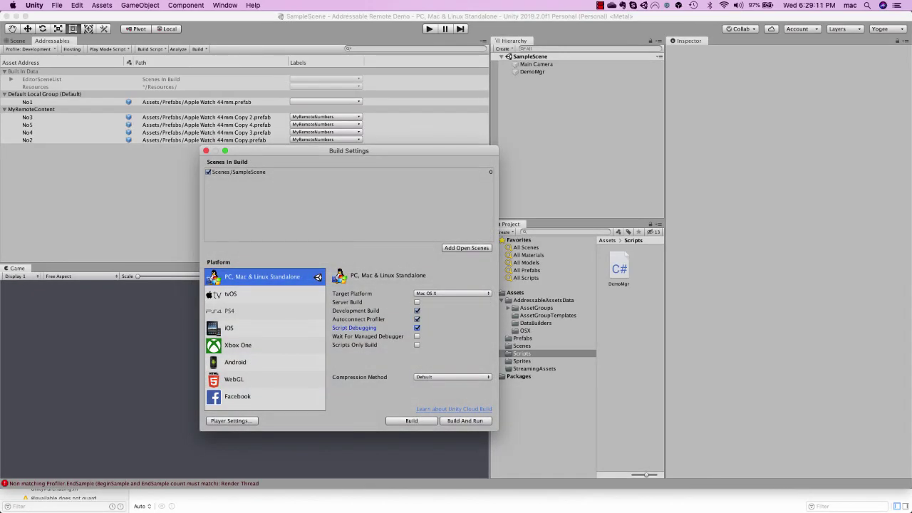
{"action": "left_click", "coordinate": [206, 151]}
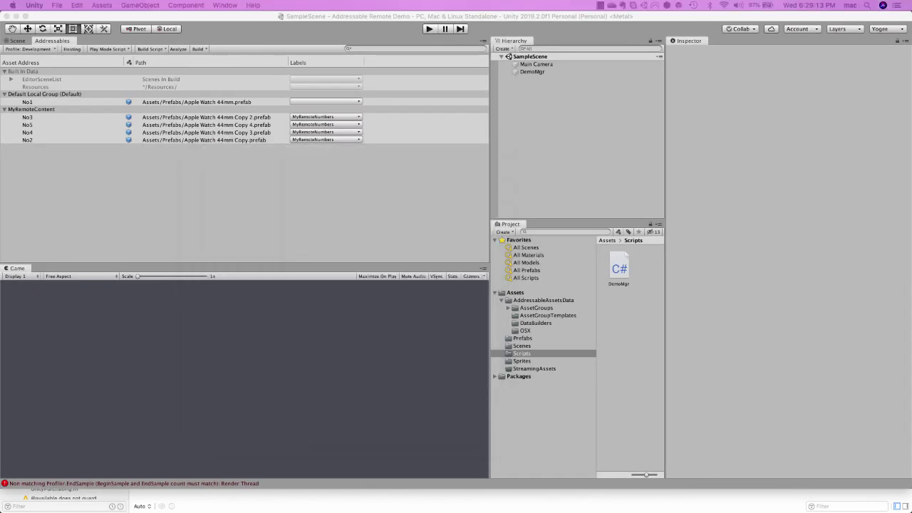
Set the Local No reference of the DemoMgr object's script to the No1 addressable
{"action": "left_click", "coordinate": [533, 72]}
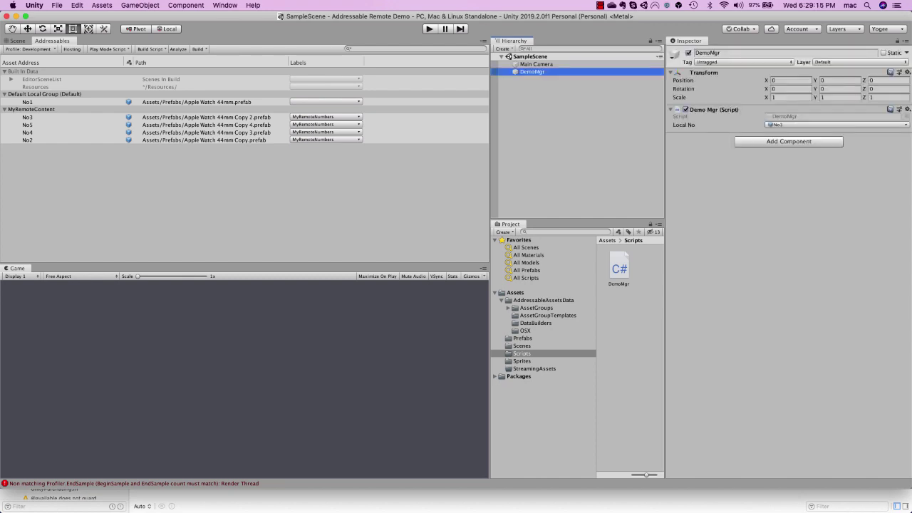
{"action": "double_click", "coordinate": [619, 269]}
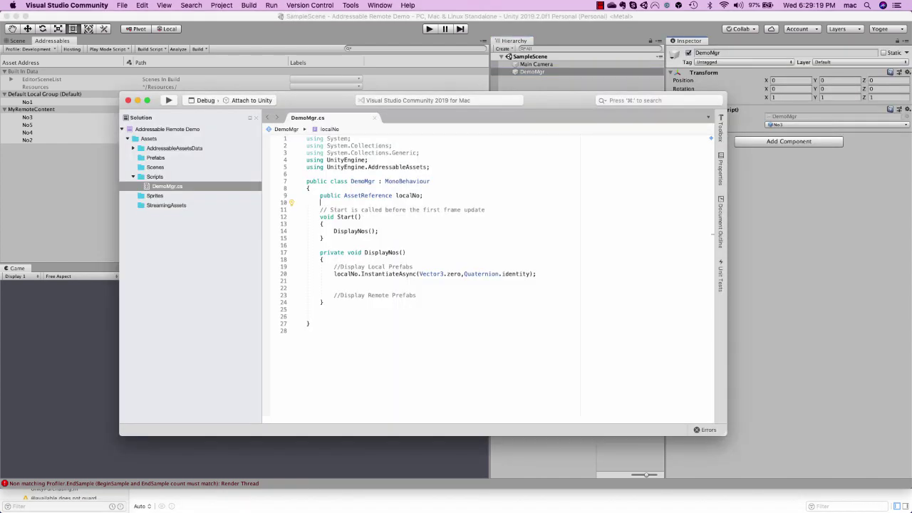
{"action": "left_click", "coordinate": [835, 125]}
{"action": "left_click", "coordinate": [835, 125]}
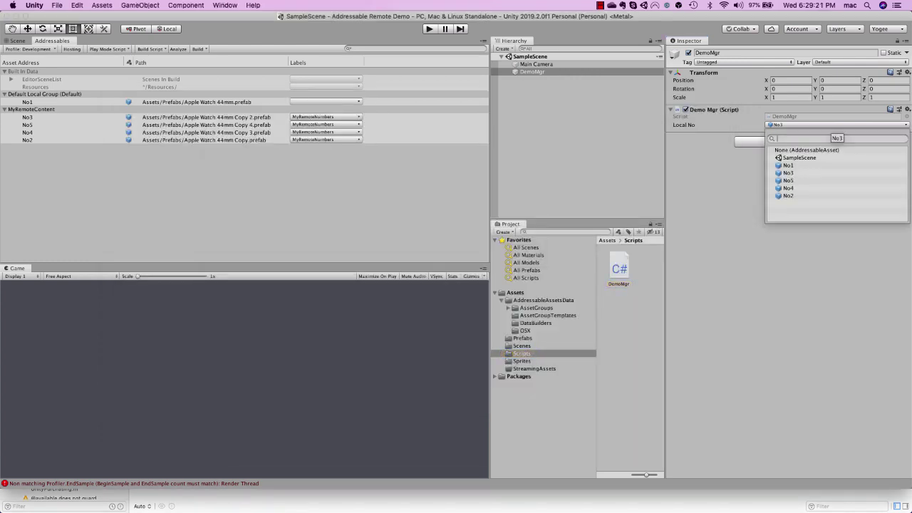
{"action": "left_click", "coordinate": [789, 165]}
Open the DemoMgr script in Visual Studio and uncomment the Addressables.LoadResourceLocationsAsync line in Start
{"action": "double_click", "coordinate": [786, 116]}
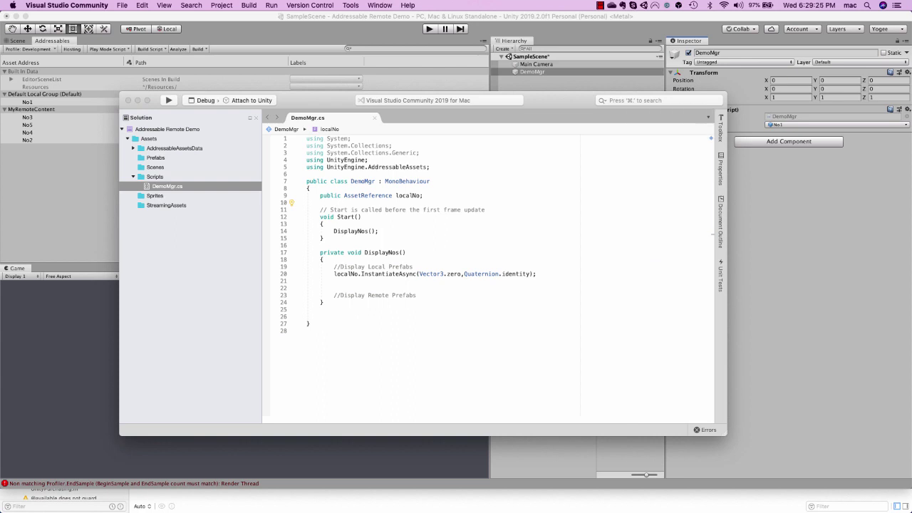
{"action": "key", "text": "super+Tab"}
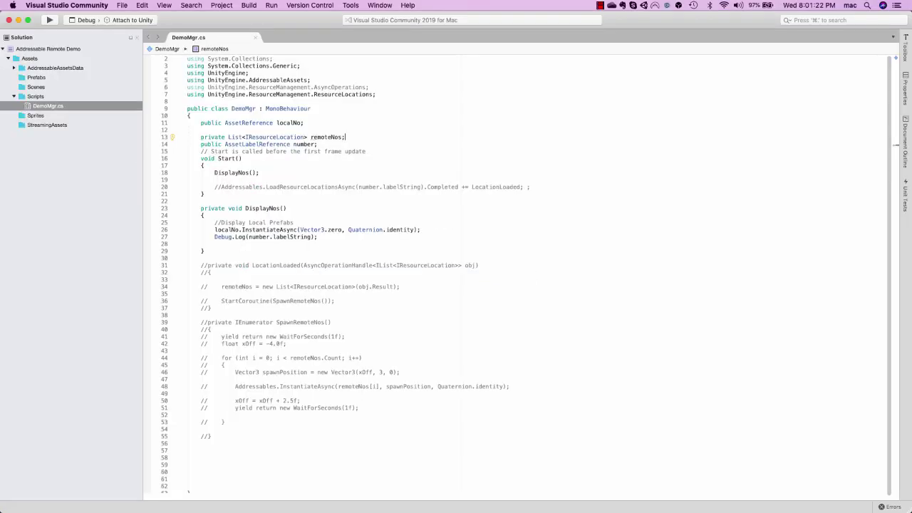
{"action": "left_click", "coordinate": [243, 158]}
{"action": "left_click", "coordinate": [226, 172]}
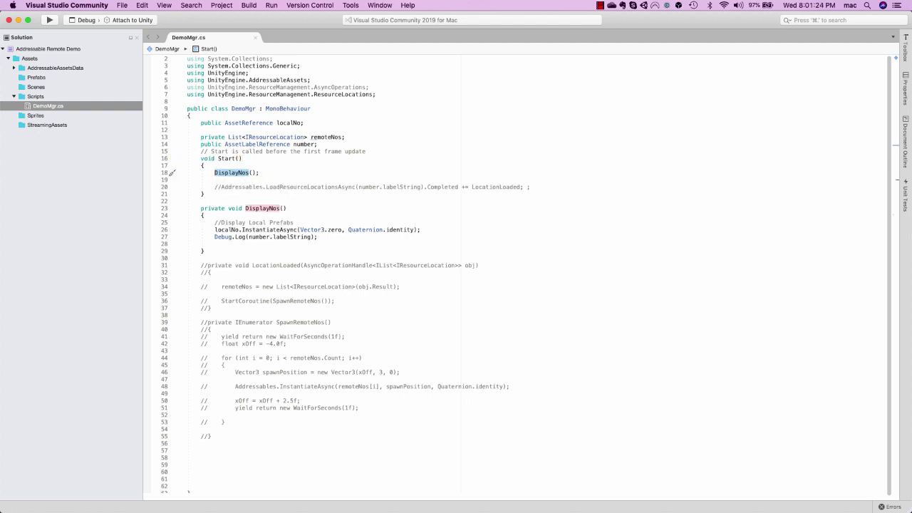
{"action": "left_click", "coordinate": [266, 208]}
{"action": "left_click", "coordinate": [221, 187]}
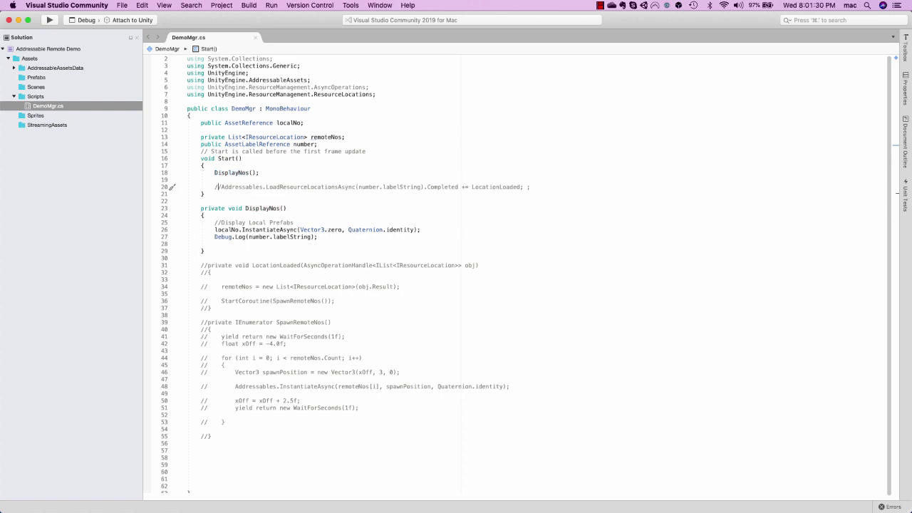
{"action": "key", "text": "BackSpace"}
{"action": "key", "text": "BackSpace"}
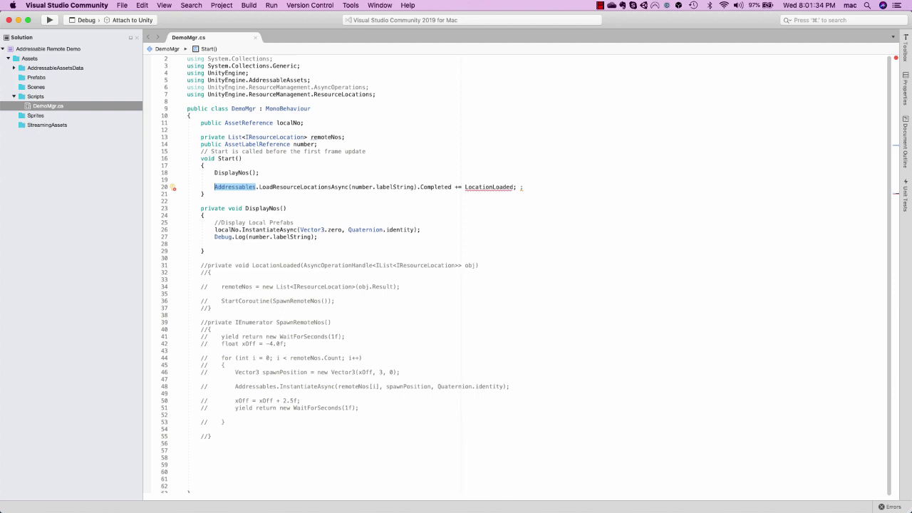
{"action": "left_click", "coordinate": [363, 186]}
{"action": "left_click", "coordinate": [387, 186]}
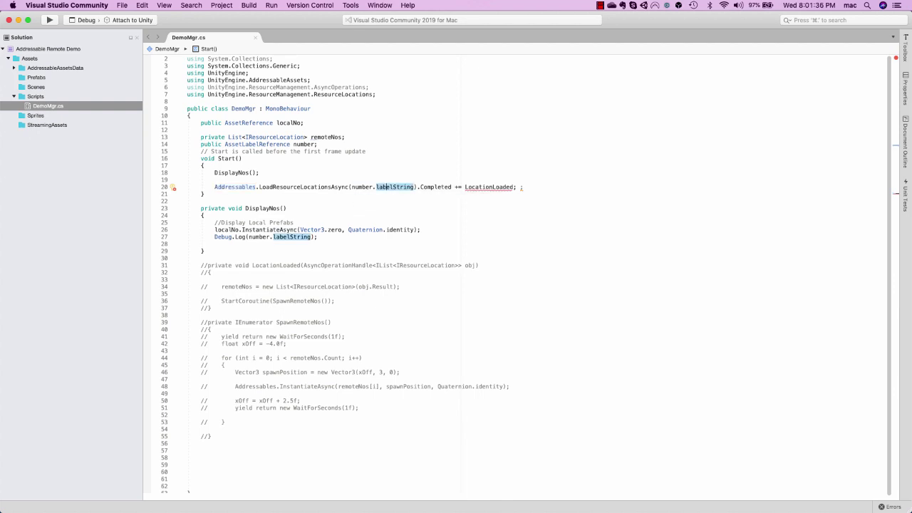
{"action": "left_click", "coordinate": [436, 187]}
{"action": "left_click", "coordinate": [489, 187]}
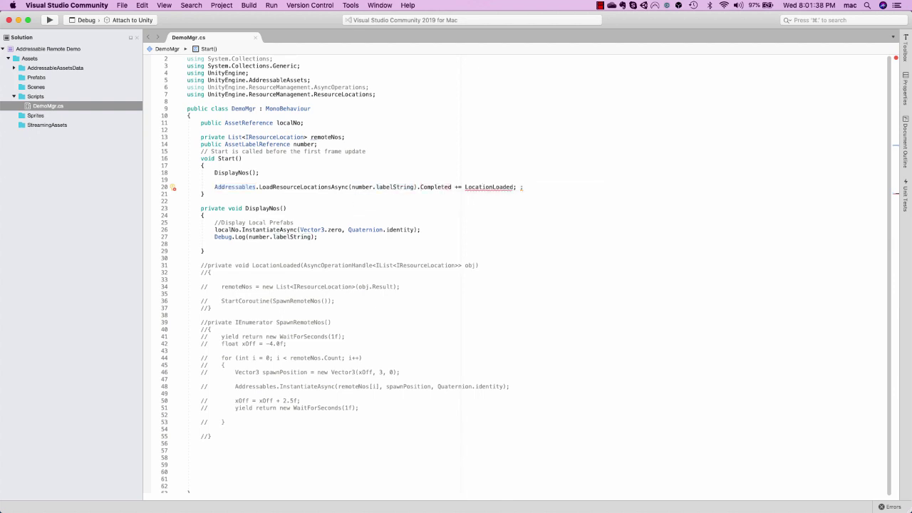
Remove the stray extra semicolon from the LoadResourceLocationsAsync line and uncomment the whole LocationLoaded method
{"action": "key", "text": "BackSpace"}
{"action": "key", "text": "BackSpace"}
{"action": "left_click_drag", "start_coordinate": [201, 265], "coordinate": [212, 308]}
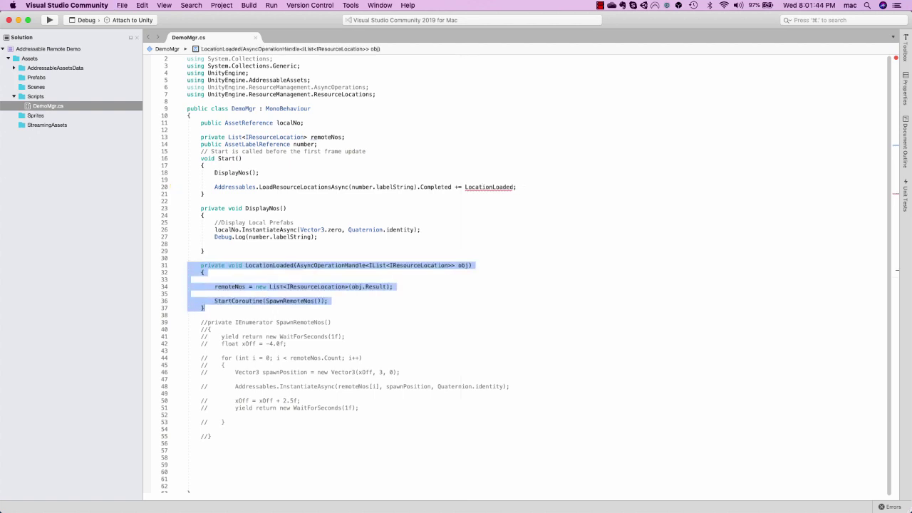
{"action": "key", "text": "super+slash"}
{"action": "left_click", "coordinate": [231, 300]}
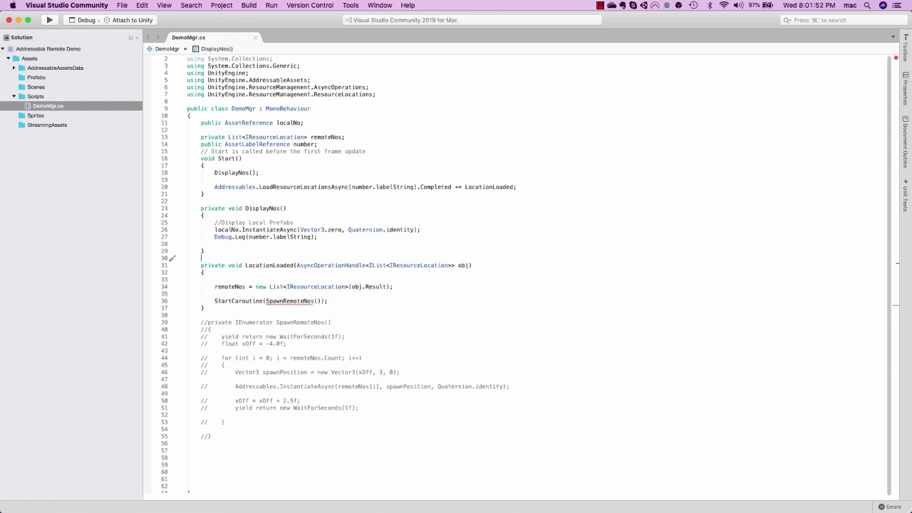
Uncomment the whole SpawnRemoteNos coroutine in the DemoMgr script and review its wait time and xOff values
{"action": "left_click_drag", "start_coordinate": [201, 322], "coordinate": [213, 436]}
{"action": "key", "text": "super+slash"}
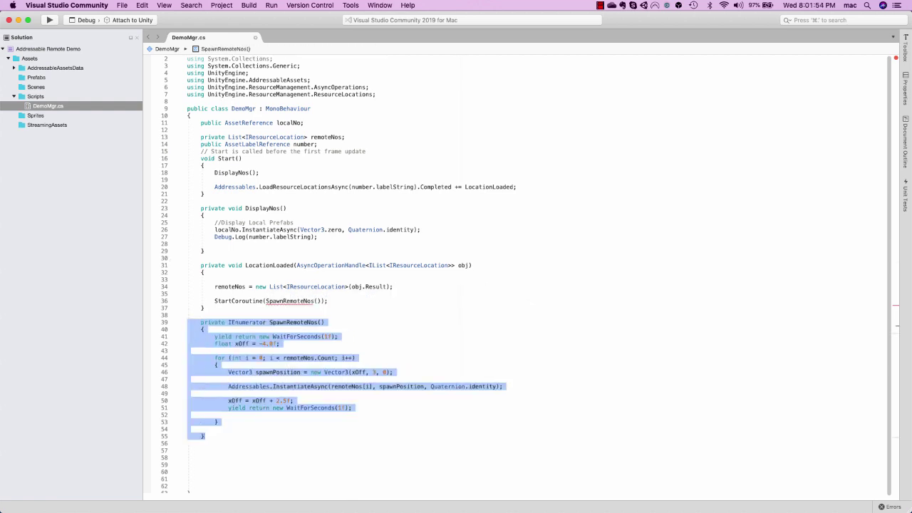
{"action": "left_click", "coordinate": [219, 422]}
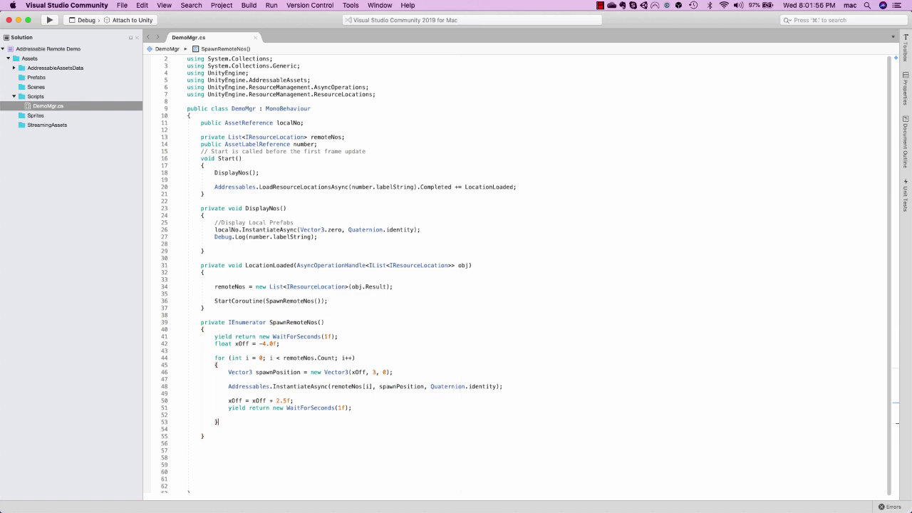
{"action": "left_click", "coordinate": [322, 337]}
{"action": "left_click", "coordinate": [266, 343]}
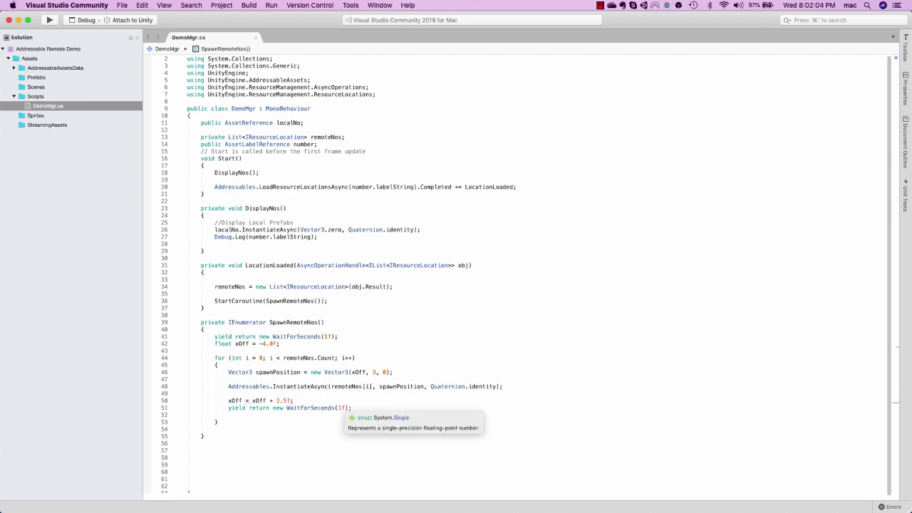
{"action": "left_click", "coordinate": [262, 343]}
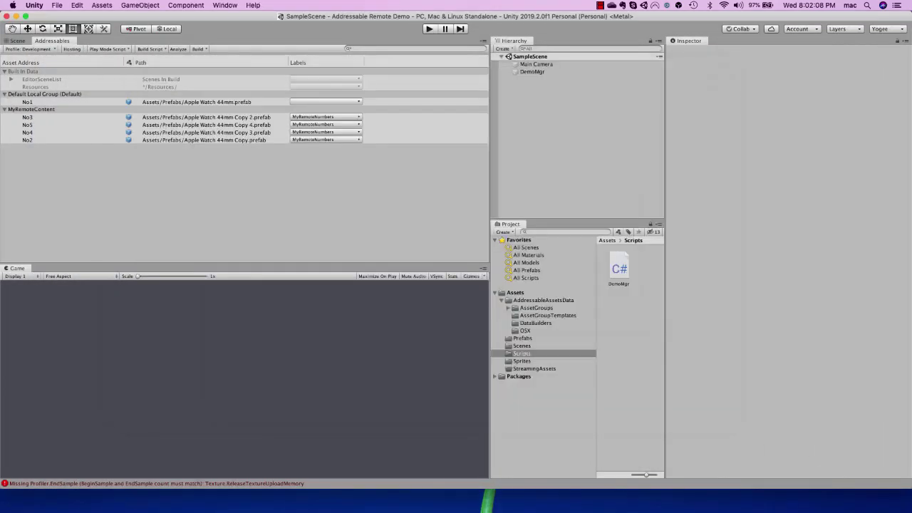
In Unity, set the DemoMgr object's Number label to MyRemoteNumbers, and build and run the saved scene
{"action": "left_click", "coordinate": [532, 72]}
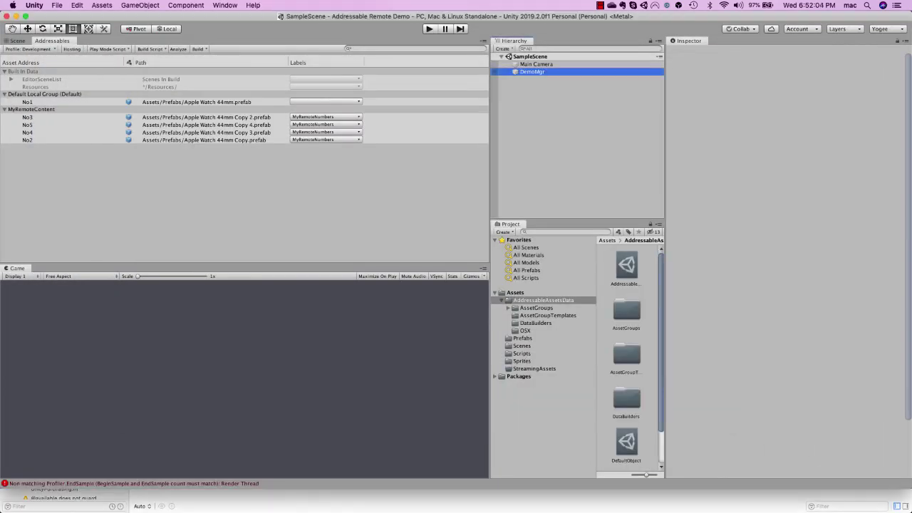
{"action": "left_click", "coordinate": [836, 133]}
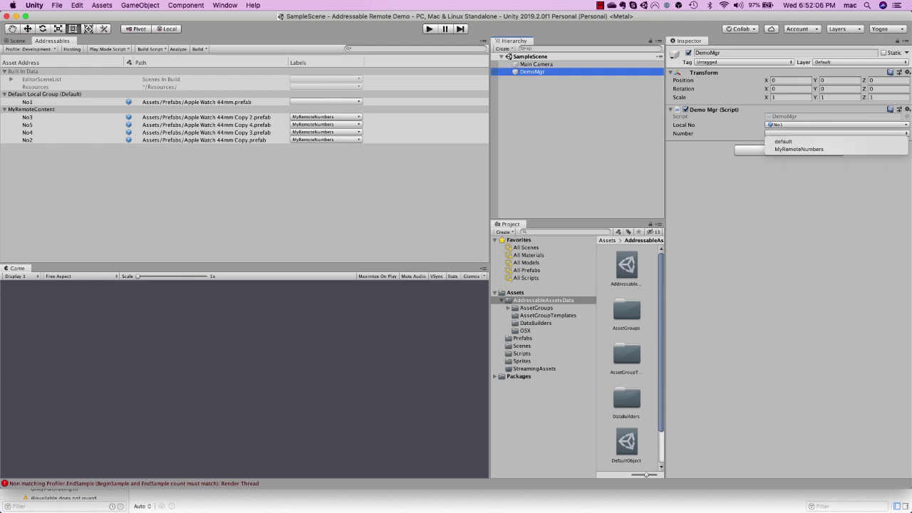
{"action": "left_click", "coordinate": [805, 150]}
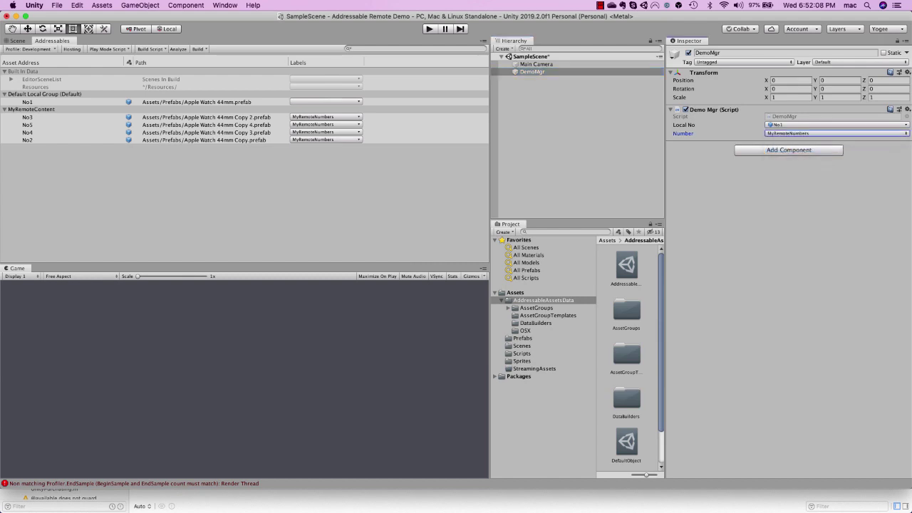
{"action": "key", "text": "super+s"}
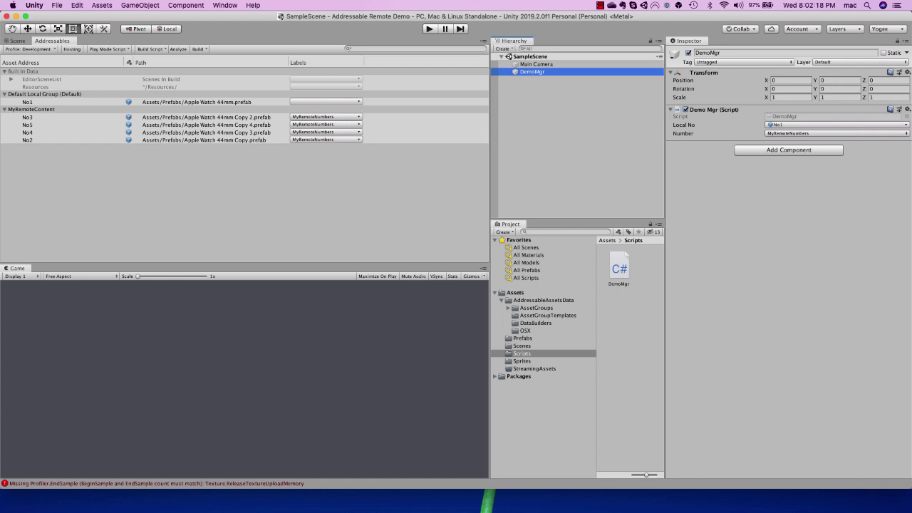
{"action": "key", "text": "super+b"}
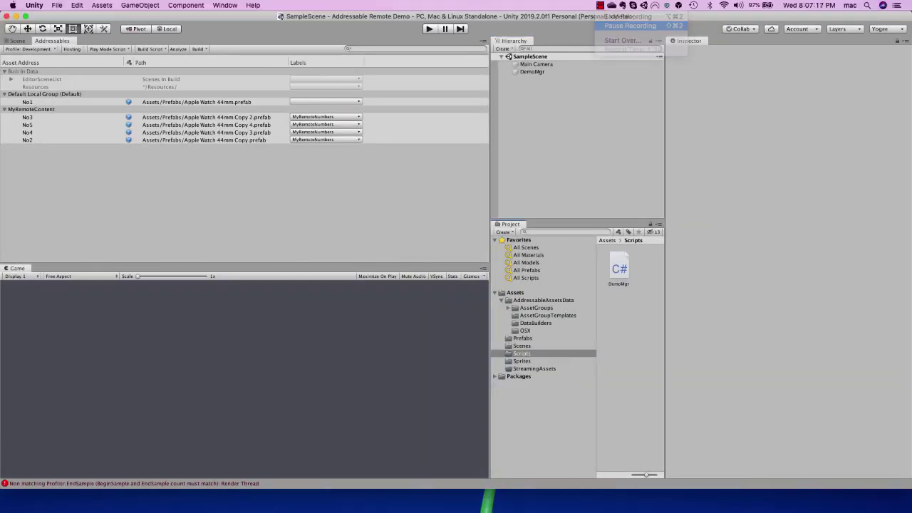
Import Apple Watch 44mm Copy 5.png and Apple Watch 44mm Copy 6.png from the Documents folder in Finder into the project's Prefabs folder
{"action": "left_click", "coordinate": [523, 338]}
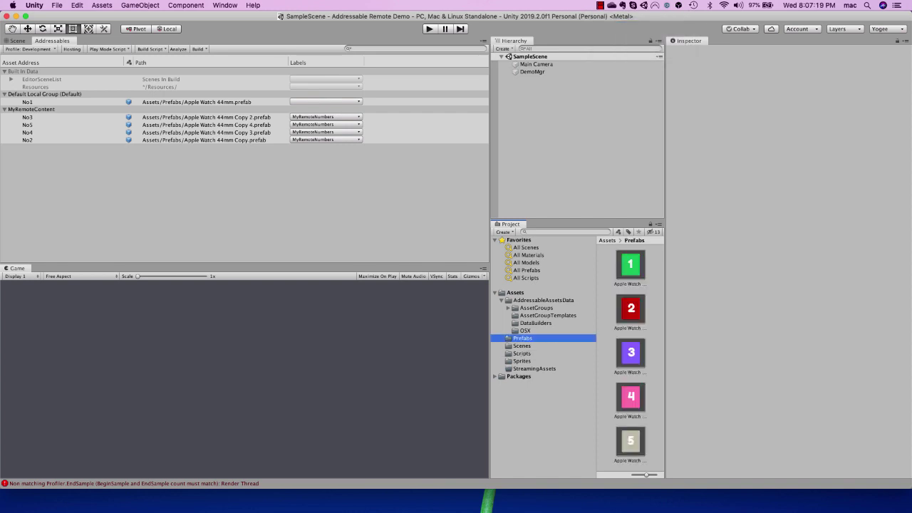
{"action": "left_click_drag", "start_coordinate": [667, 227], "coordinate": [781, 227]}
{"action": "key", "text": "super+Tab"}
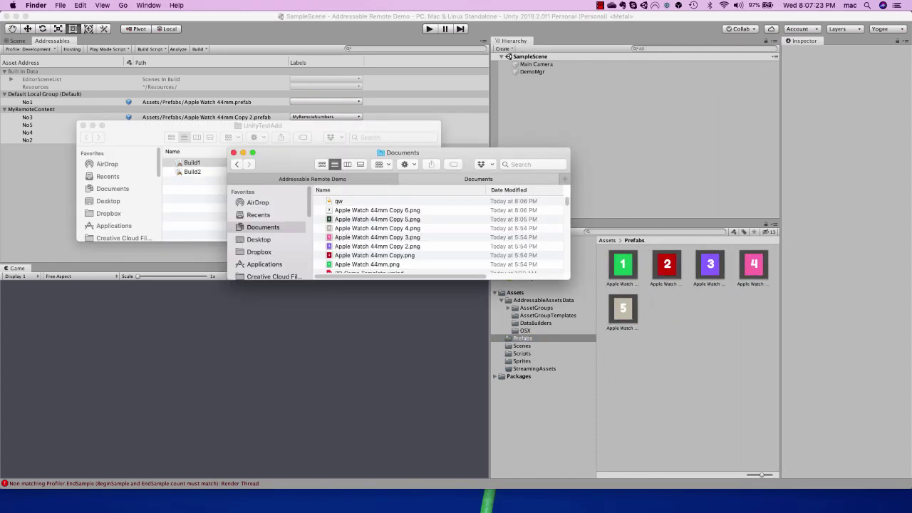
{"action": "left_click", "coordinate": [378, 218]}
{"action": "left_click", "coordinate": [378, 210], "text": "shift"}
{"action": "left_click_drag", "start_coordinate": [377, 218], "coordinate": [699, 343]}
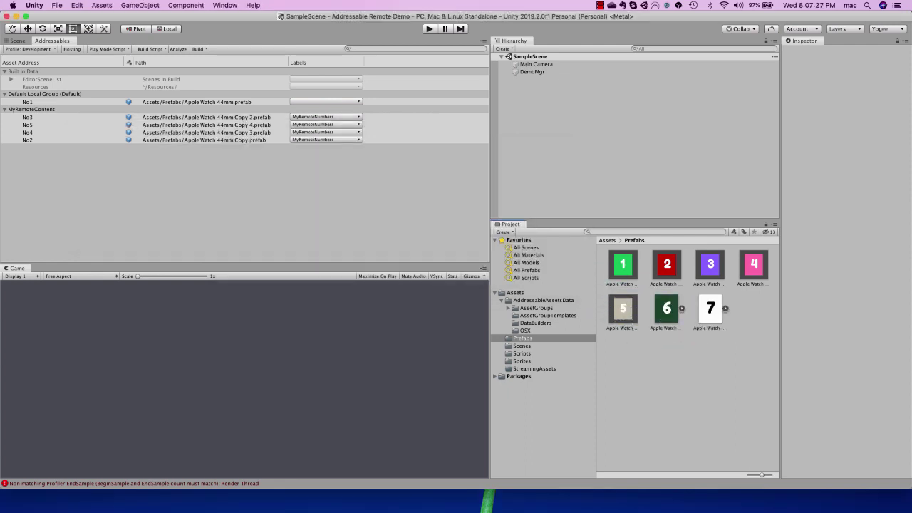
Add the number 6 and 7 images to the scene as sprite objects and move both image files to the Sprites folder
{"action": "left_click_drag", "start_coordinate": [666, 308], "coordinate": [655, 143]}
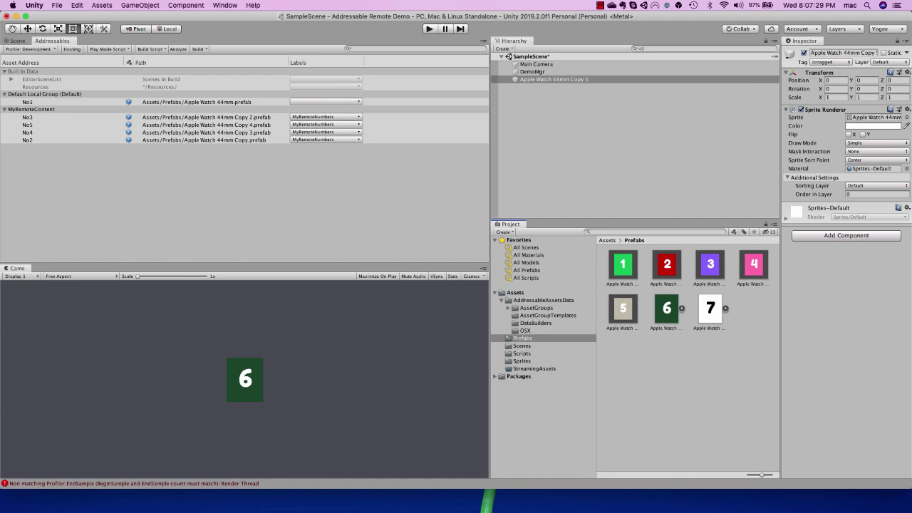
{"action": "left_click_drag", "start_coordinate": [710, 308], "coordinate": [598, 171]}
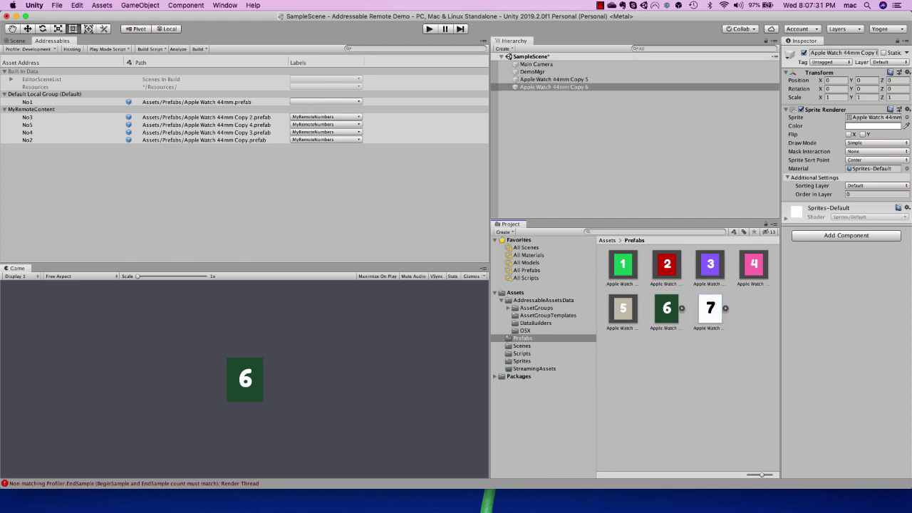
{"action": "left_click", "coordinate": [667, 308]}
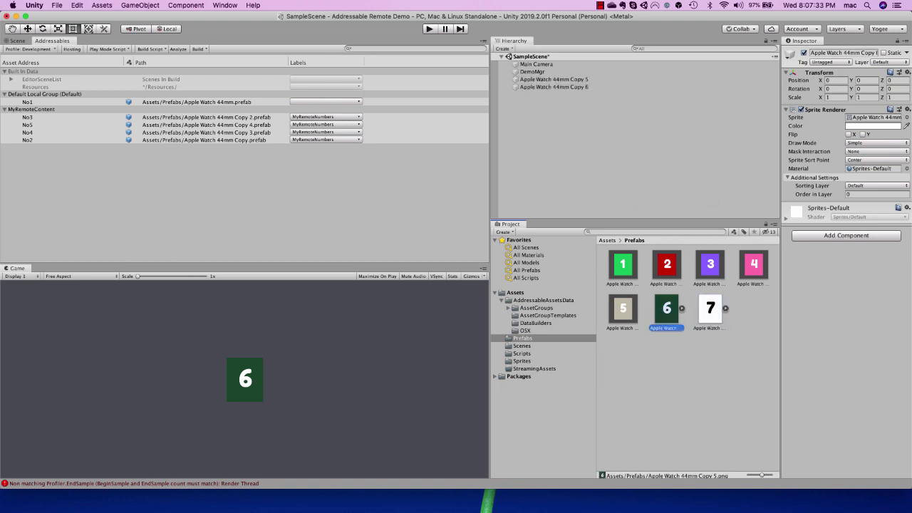
{"action": "left_click", "coordinate": [711, 307], "text": "shift"}
{"action": "left_click_drag", "start_coordinate": [711, 308], "coordinate": [549, 361]}
Save the Apple Watch 44mm Copy 5 and Copy 6 objects as prefabs in the Prefabs folder, and delete both from the scene
{"action": "left_click_drag", "start_coordinate": [553, 79], "coordinate": [712, 342]}
{"action": "left_click_drag", "start_coordinate": [554, 87], "coordinate": [698, 356]}
{"action": "left_click", "coordinate": [570, 143]}
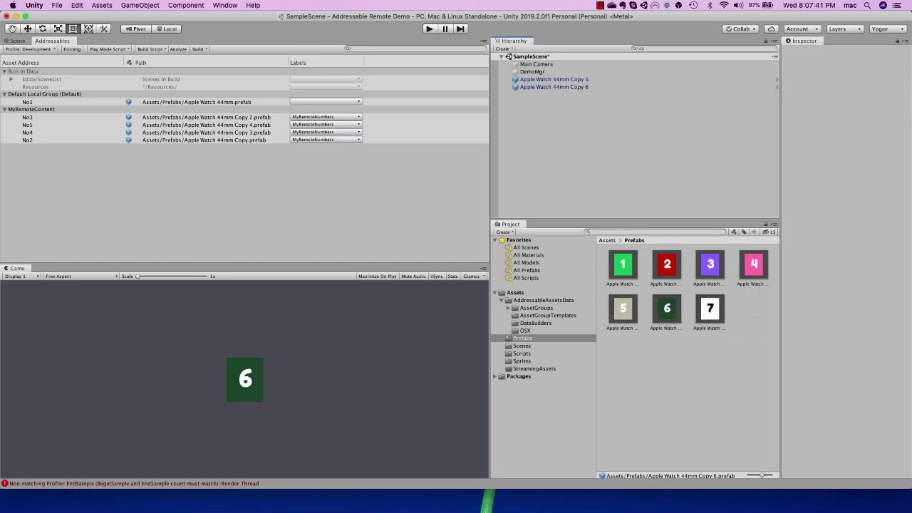
{"action": "left_click", "coordinate": [553, 87]}
{"action": "left_click", "coordinate": [554, 79], "text": "shift"}
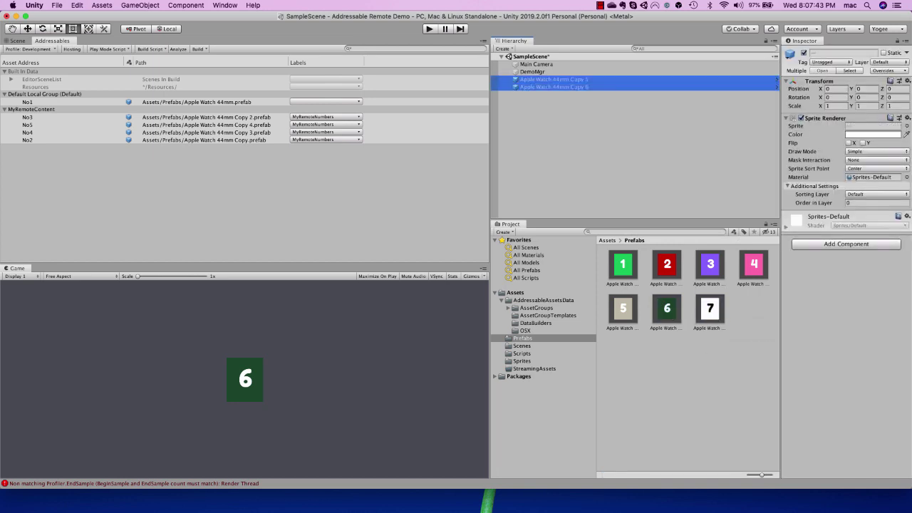
{"action": "key", "text": "super+BackSpace"}
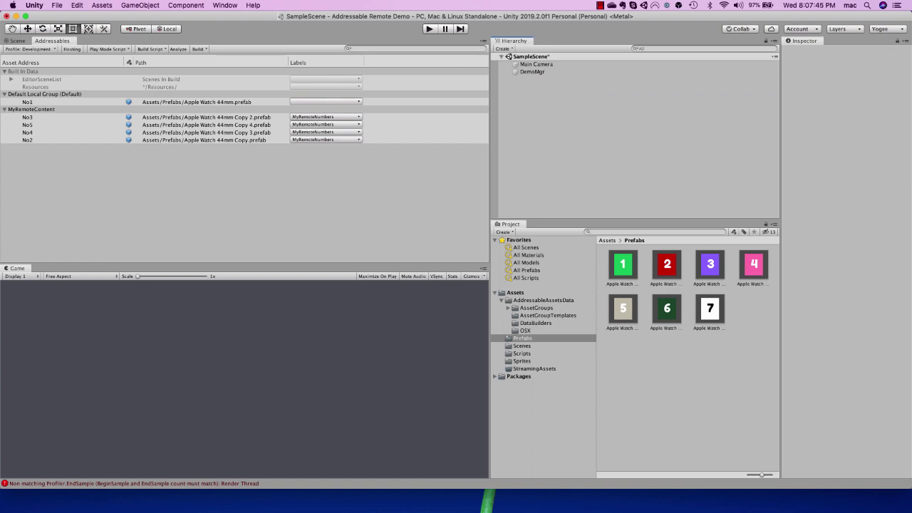
Add the number 6 and 7 prefabs to the MyRemoteContent addressables group
{"action": "left_click", "coordinate": [666, 311]}
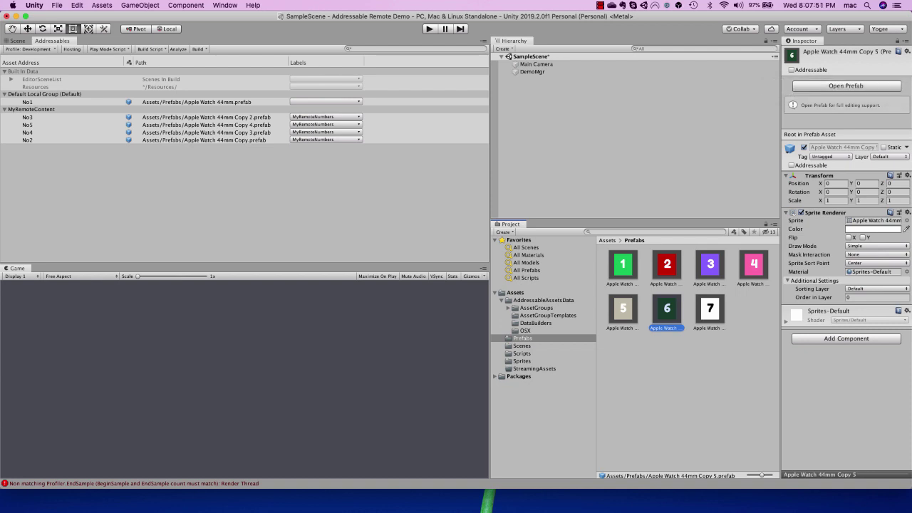
{"action": "left_click", "coordinate": [709, 311]}
{"action": "left_click", "coordinate": [667, 311], "text": "shift"}
{"action": "left_click_drag", "start_coordinate": [671, 314], "coordinate": [286, 213]}
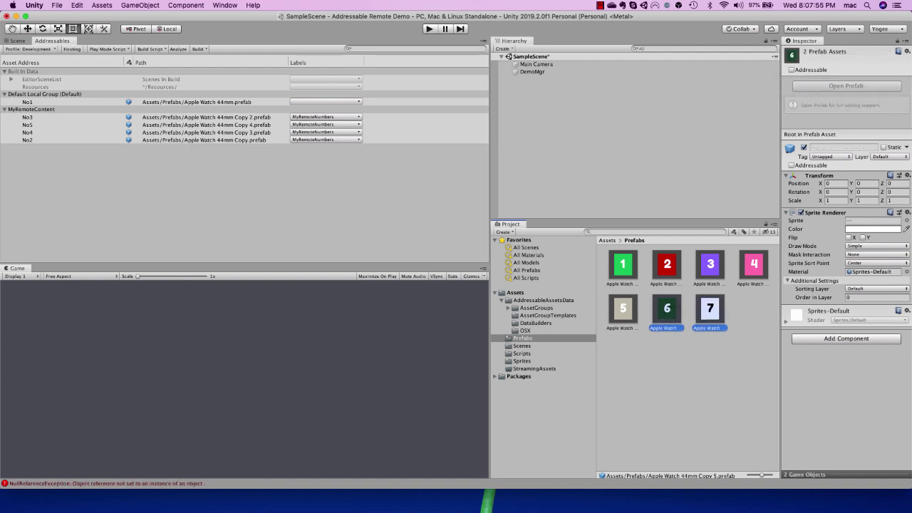
{"action": "left_click_drag", "start_coordinate": [657, 315], "coordinate": [30, 109]}
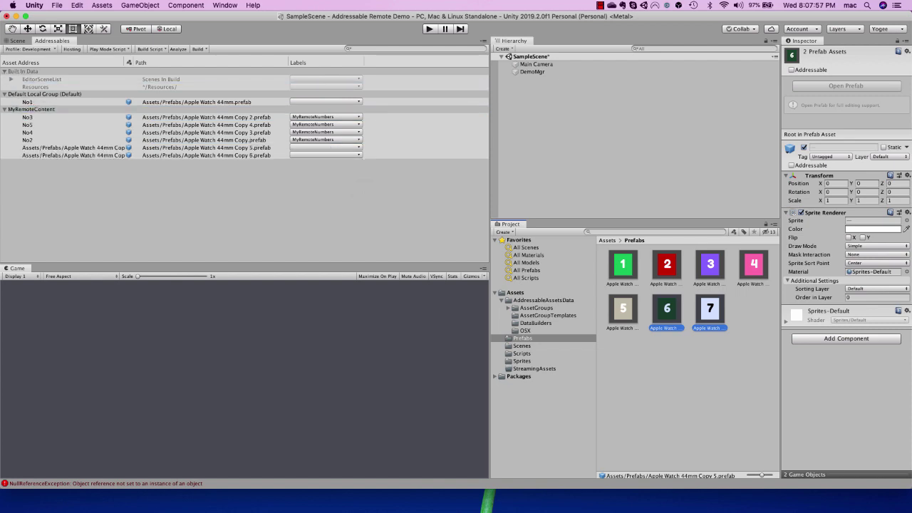
Rename the addresses of the Copy 5 and Copy 6 prefabs in MyRemoteContent as No6 and No7
{"action": "double_click", "coordinate": [73, 148]}
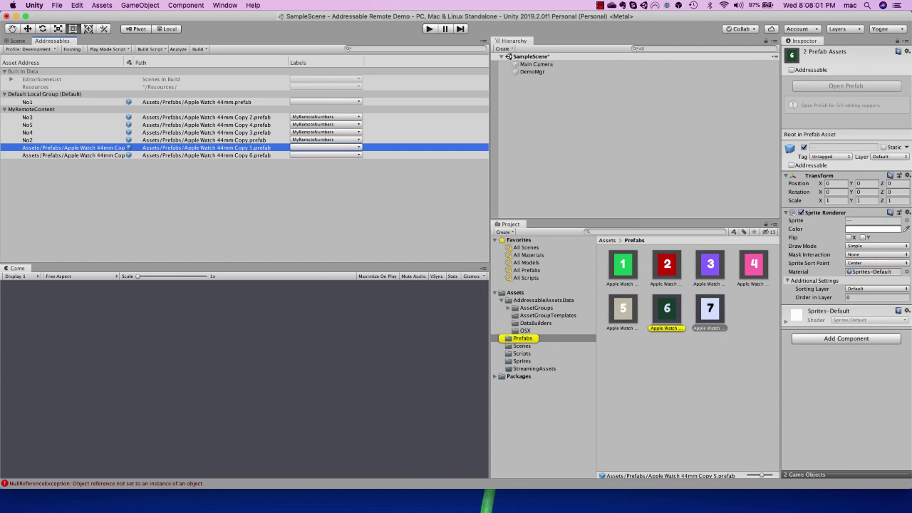
{"action": "key", "text": "Return"}
{"action": "type", "text": "N"}
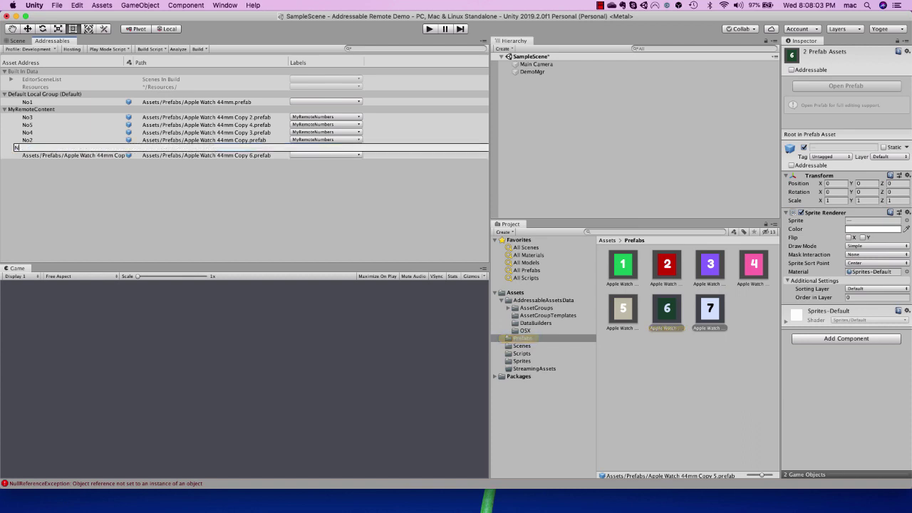
{"action": "type", "text": "o6"}
{"action": "key", "text": "Return"}
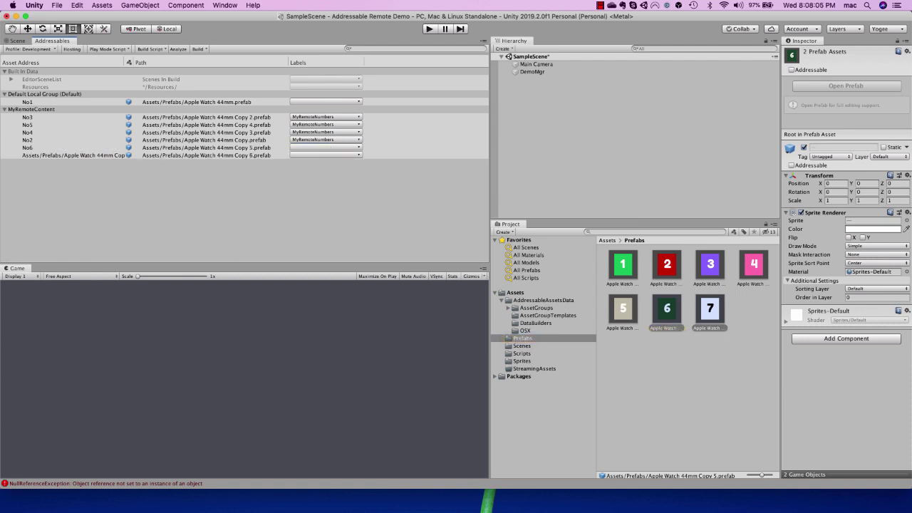
{"action": "left_click", "coordinate": [72, 155]}
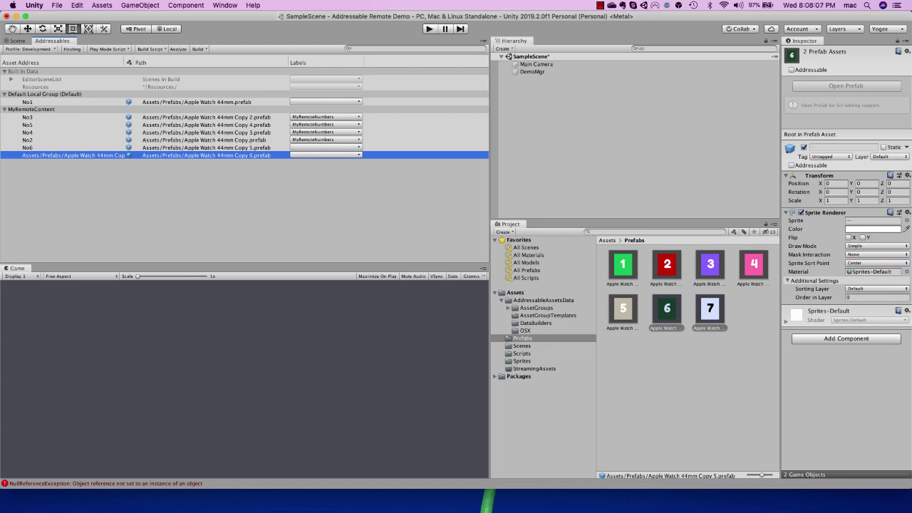
{"action": "key", "text": "Return"}
{"action": "type", "text": "No7"}
{"action": "key", "text": "Return"}
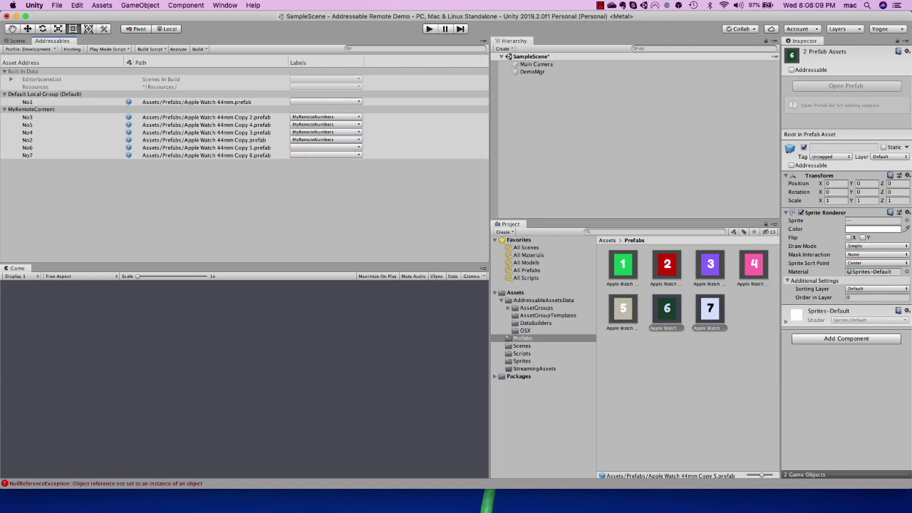
Assign the MyRemoteNumbers label to the No6 and No7 addressables
{"action": "left_click", "coordinate": [325, 147]}
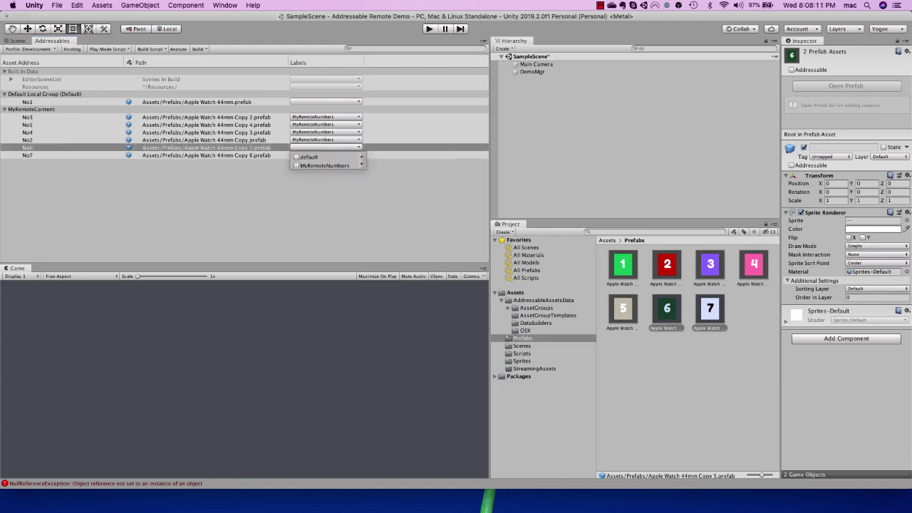
{"action": "left_click", "coordinate": [297, 166]}
{"action": "left_click", "coordinate": [313, 188]}
{"action": "left_click", "coordinate": [326, 156]}
{"action": "left_click", "coordinate": [297, 173]}
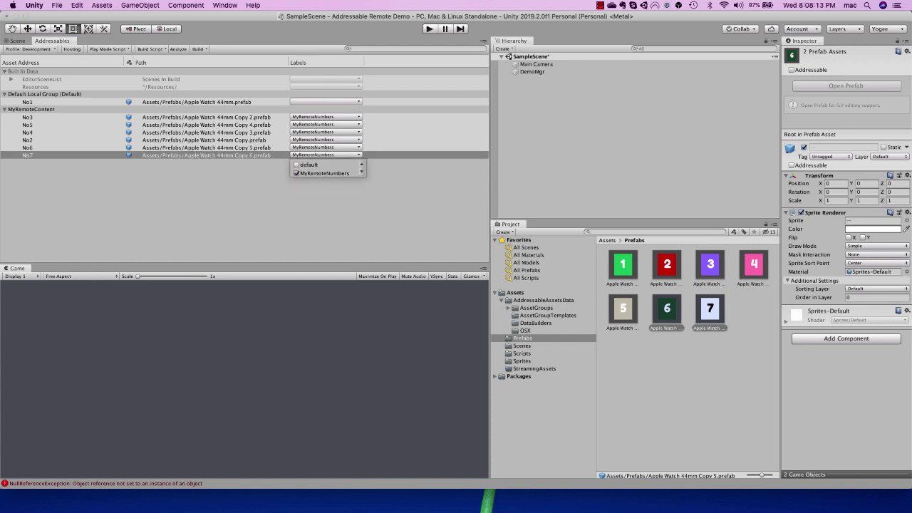
{"action": "left_click", "coordinate": [314, 196]}
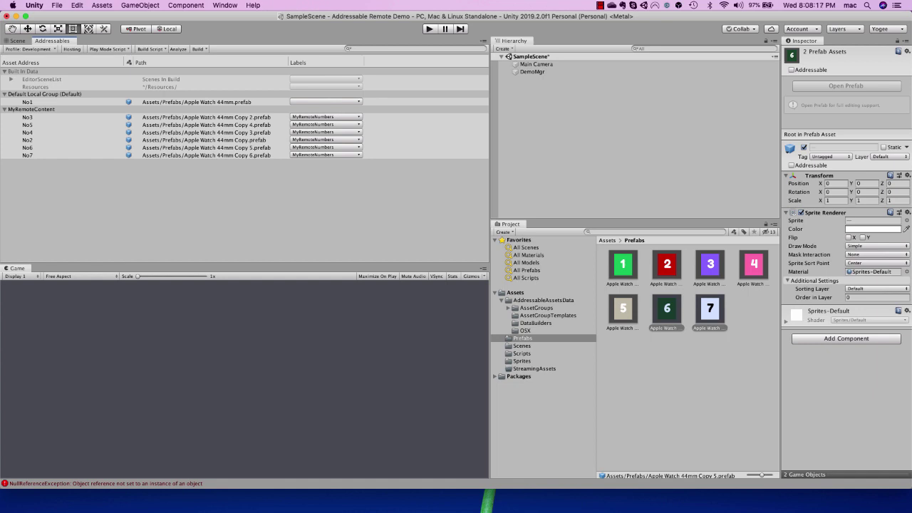
{"action": "left_click", "coordinate": [677, 388]}
{"action": "left_click", "coordinate": [666, 310]}
{"action": "left_click", "coordinate": [709, 310]}
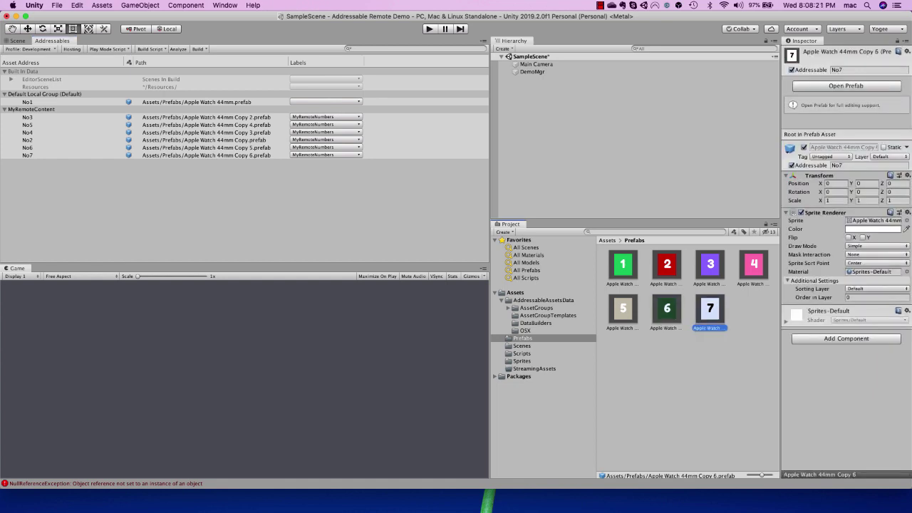
{"action": "left_click", "coordinate": [285, 199]}
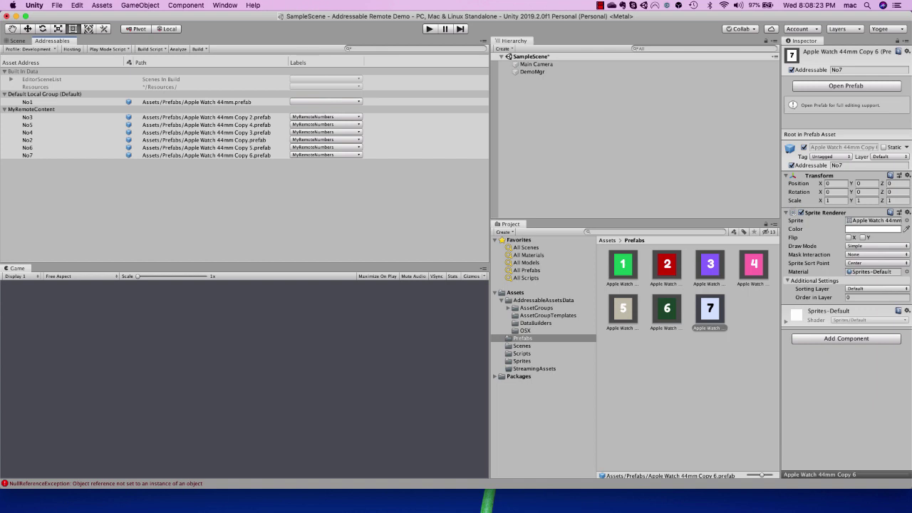
Build the Addressables for a content update from addressables_content_state.bin in the OSX folder, saving the modified SampleScene
{"action": "left_click", "coordinate": [198, 49]}
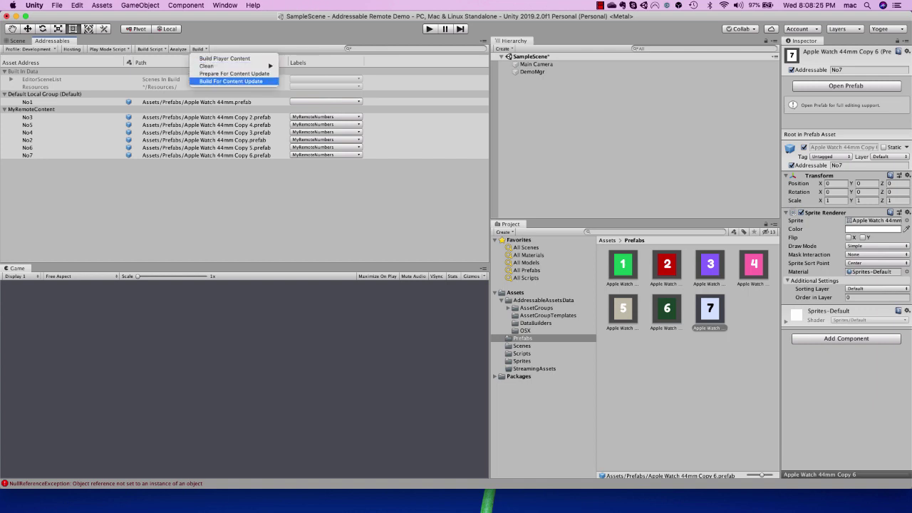
{"action": "left_click", "coordinate": [231, 81]}
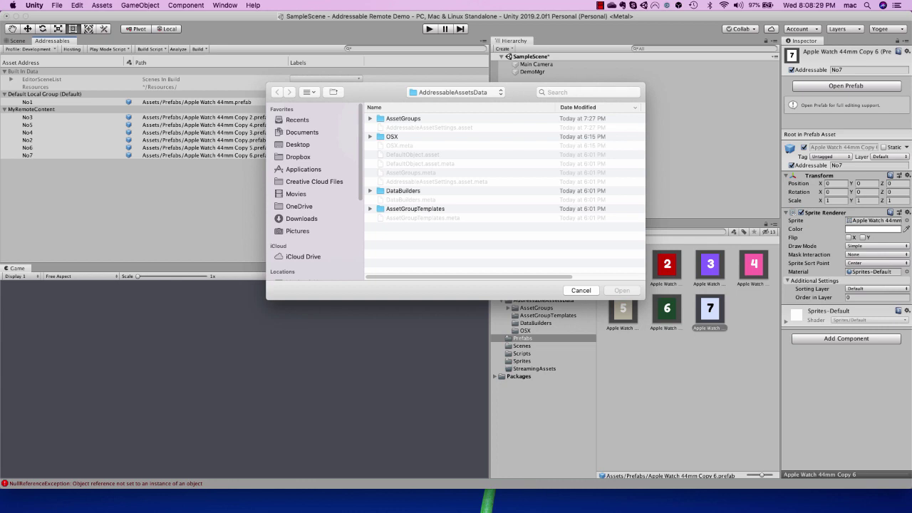
{"action": "double_click", "coordinate": [392, 137]}
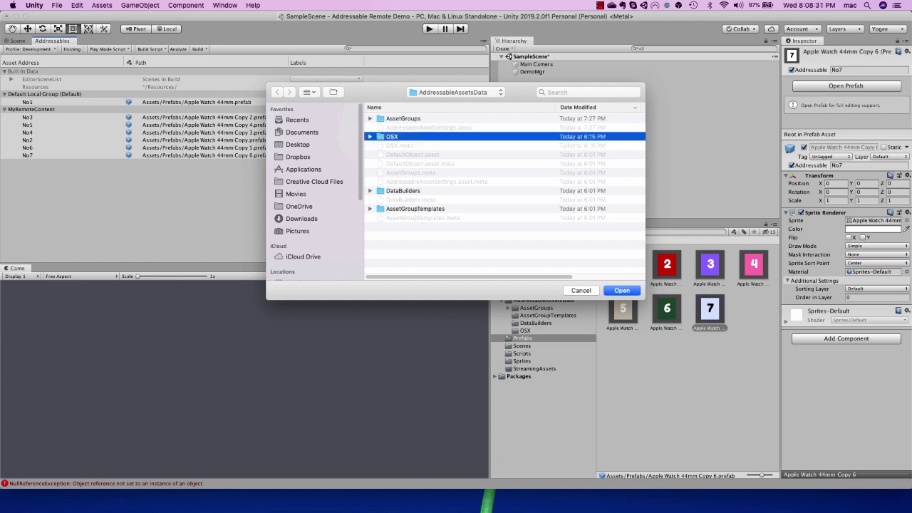
{"action": "left_click", "coordinate": [428, 119]}
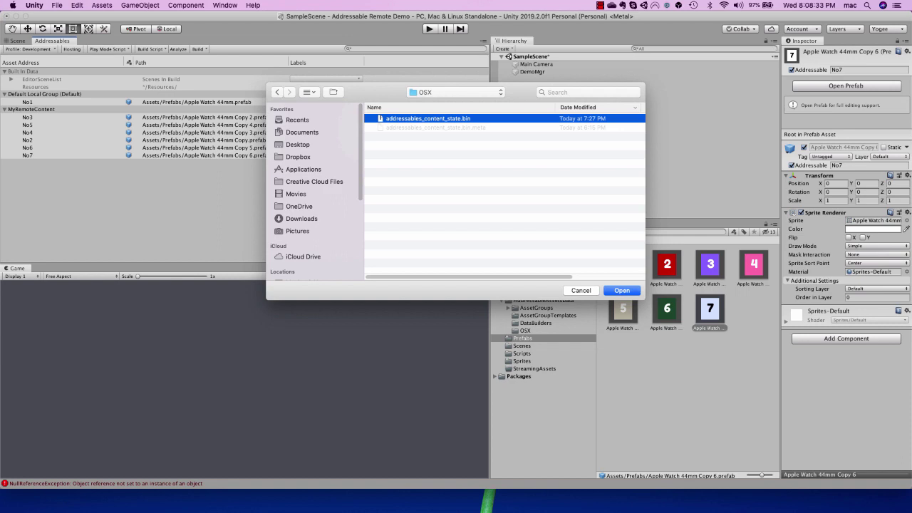
{"action": "key", "text": "Return"}
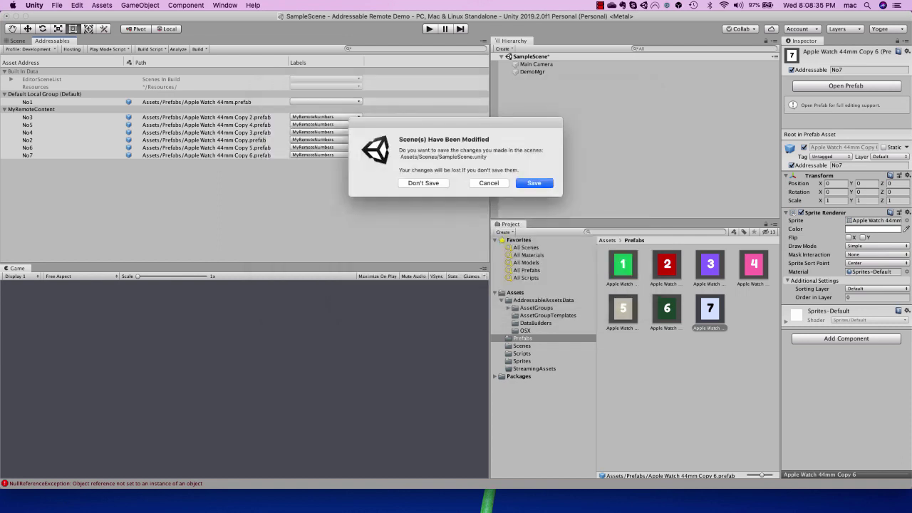
{"action": "key", "text": "Return"}
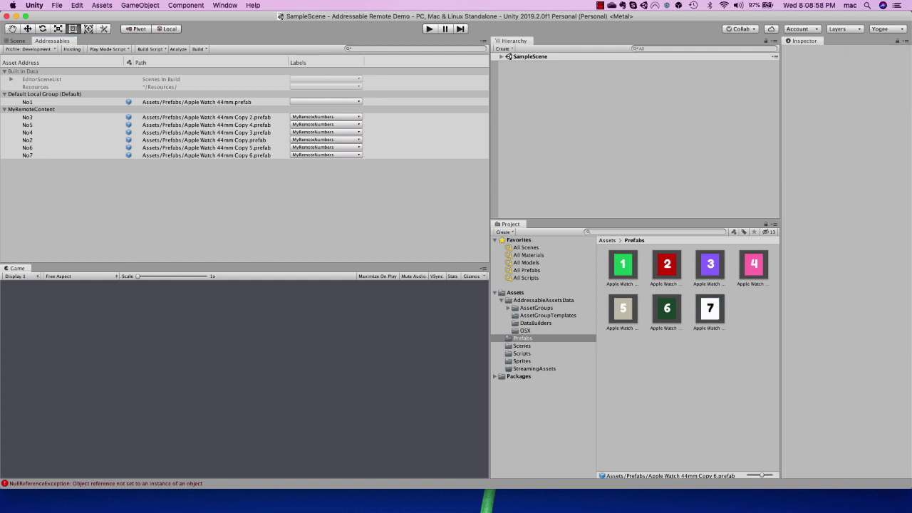
Switch to Finder and examine the content state file and the ServerData/StandaloneOSX catalogs and bundles in the Addressable Remote Demo folder
{"action": "key", "text": "super+Tab"}
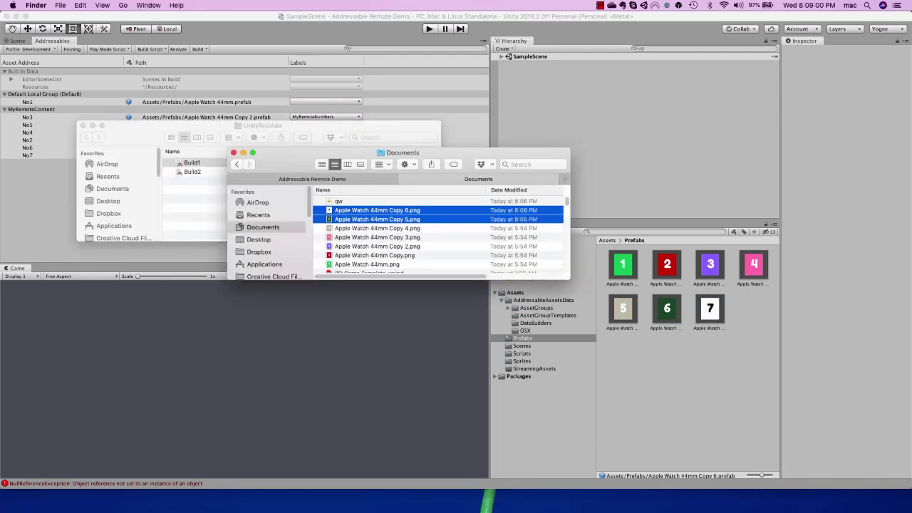
{"action": "left_click", "coordinate": [312, 179]}
{"action": "left_click_drag", "start_coordinate": [320, 153], "coordinate": [254, 114]}
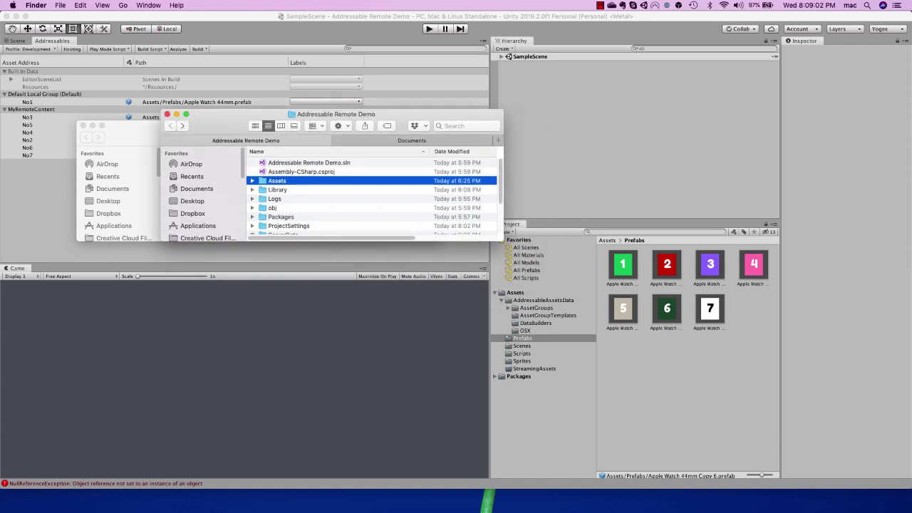
{"action": "left_click_drag", "start_coordinate": [502, 240], "coordinate": [685, 388]}
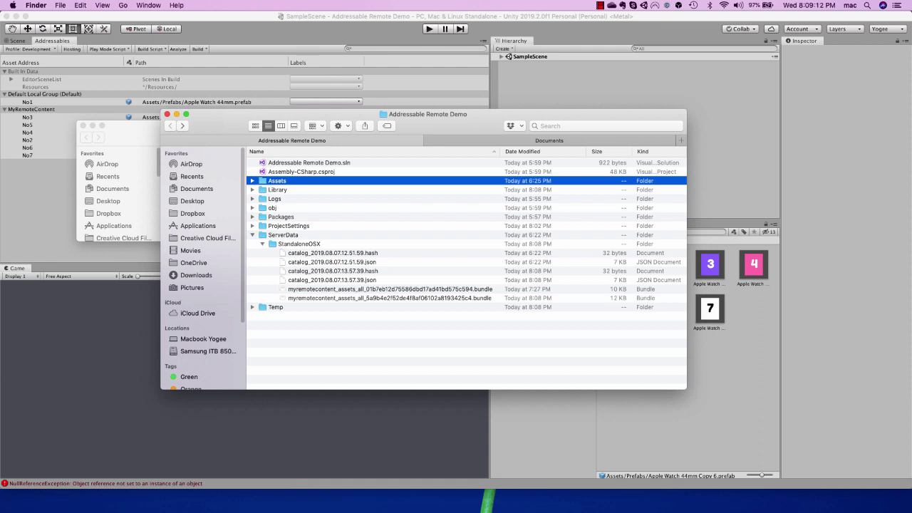
{"action": "key", "text": "Right"}
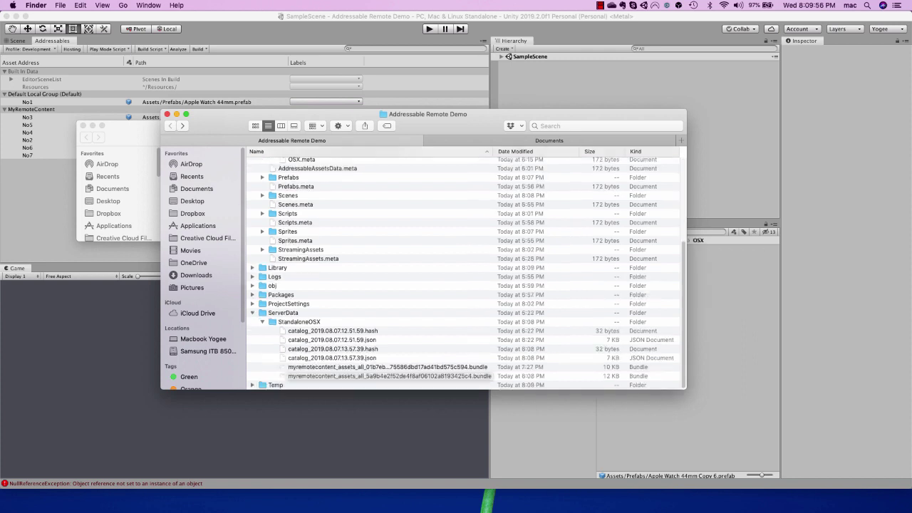
{"action": "left_click", "coordinate": [390, 376]}
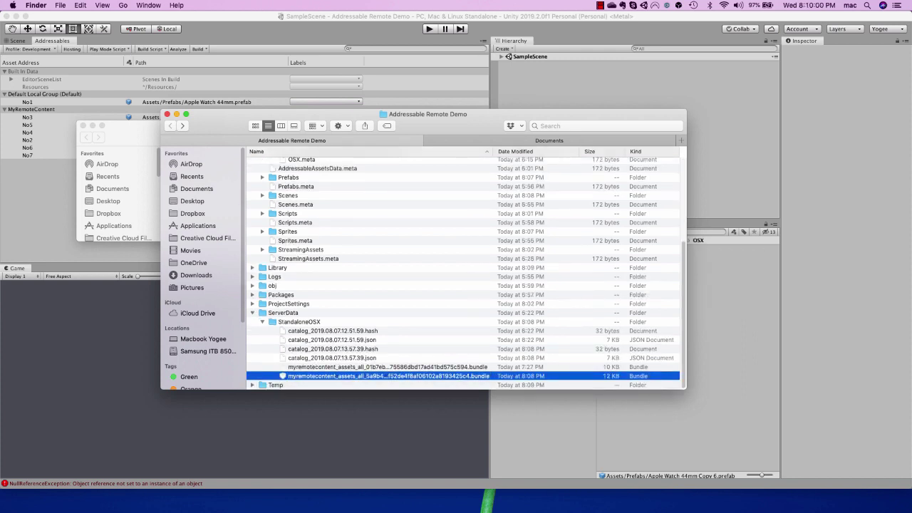
{"action": "left_click_drag", "start_coordinate": [492, 115], "coordinate": [433, 74]}
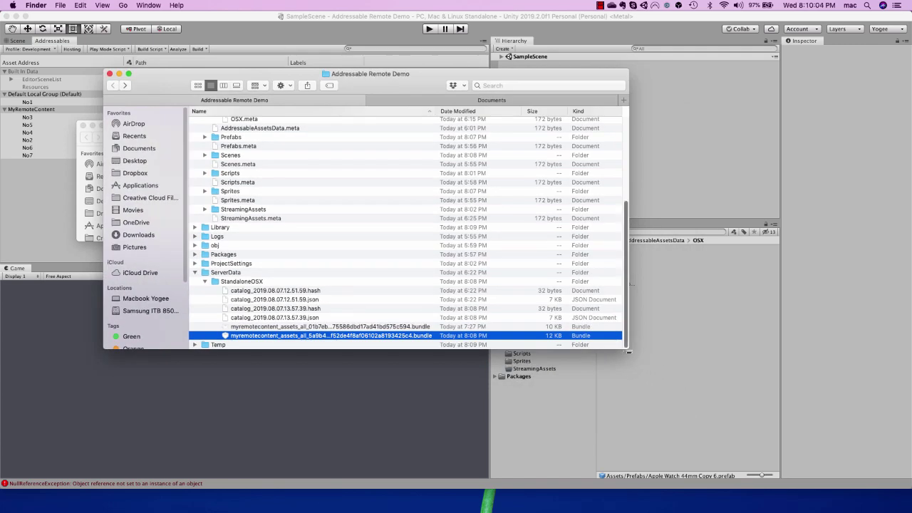
{"action": "left_click_drag", "start_coordinate": [628, 349], "coordinate": [683, 428]}
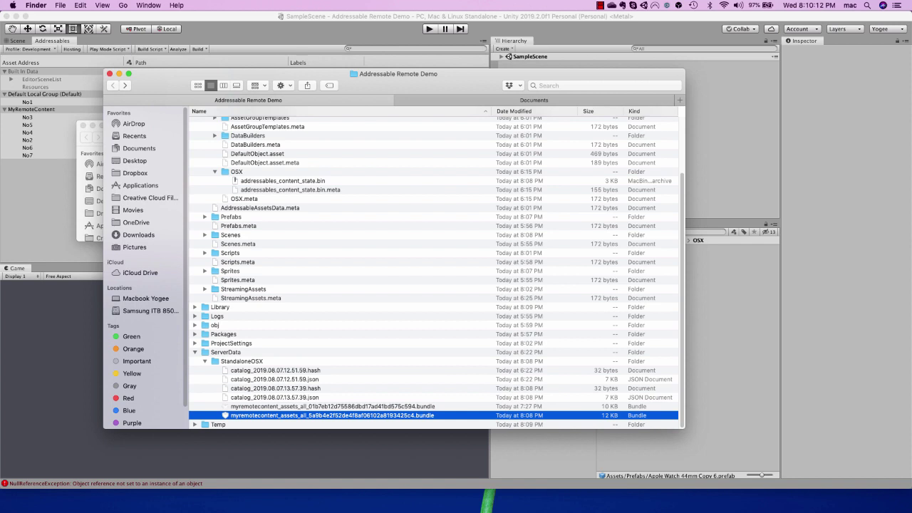
Add the new 13.57.39 catalog hash and JSON files and the 5a9b4e2f bundle to an S3 upload targeting version1/StandaloneOSX in Safari
{"action": "left_click", "coordinate": [276, 388]}
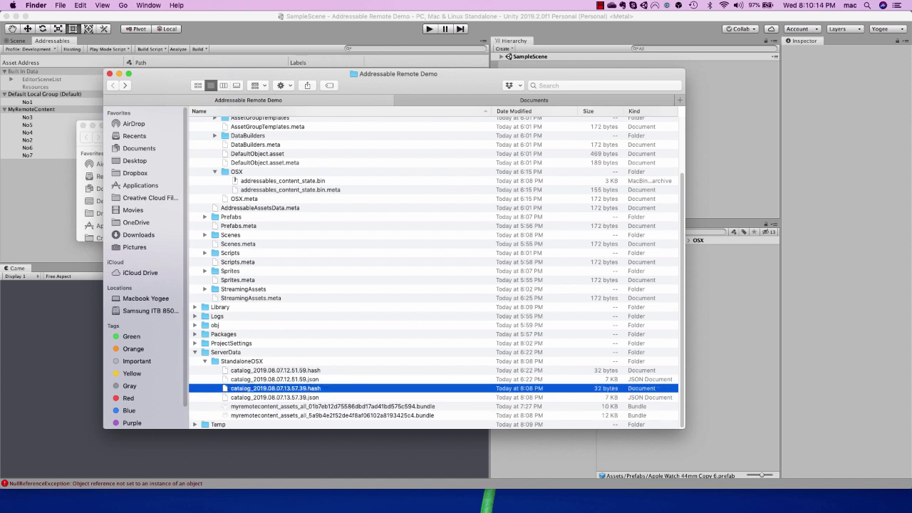
{"action": "left_click", "coordinate": [276, 397], "text": "shift"}
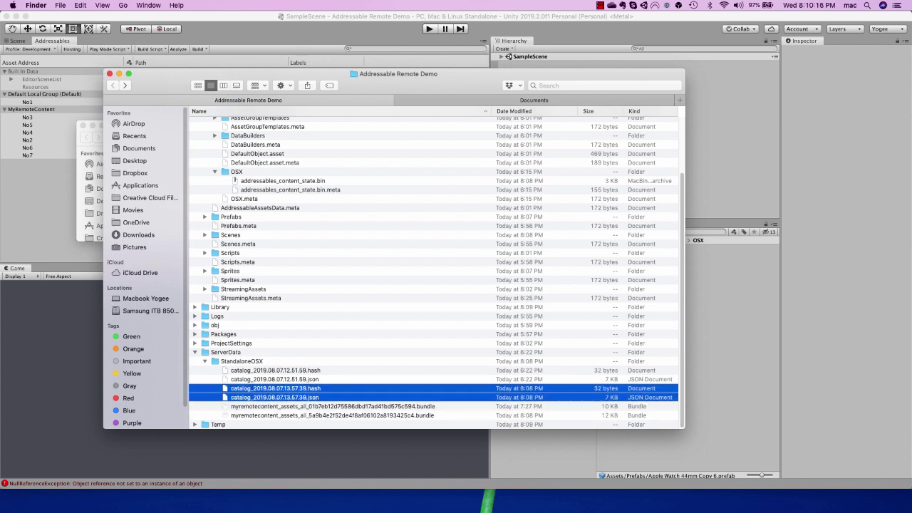
{"action": "left_click", "coordinate": [332, 415], "text": "super"}
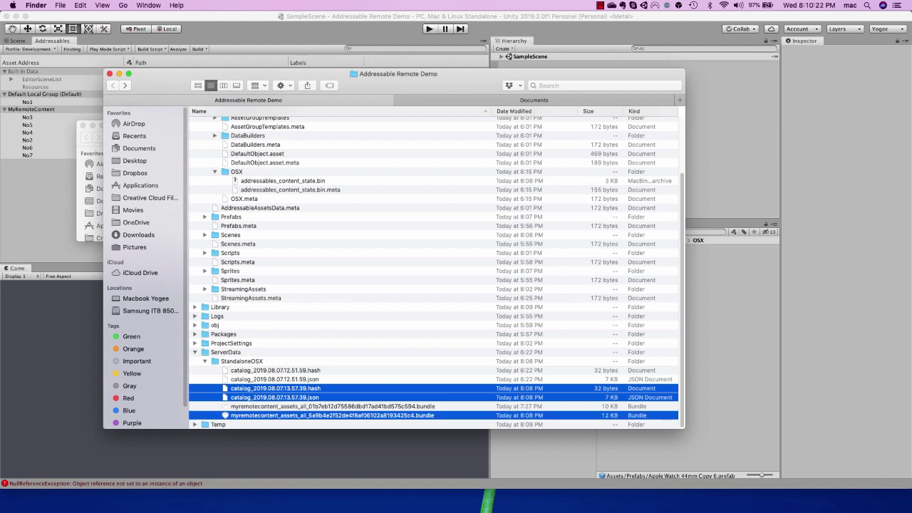
{"action": "key", "text": "super+Tab"}
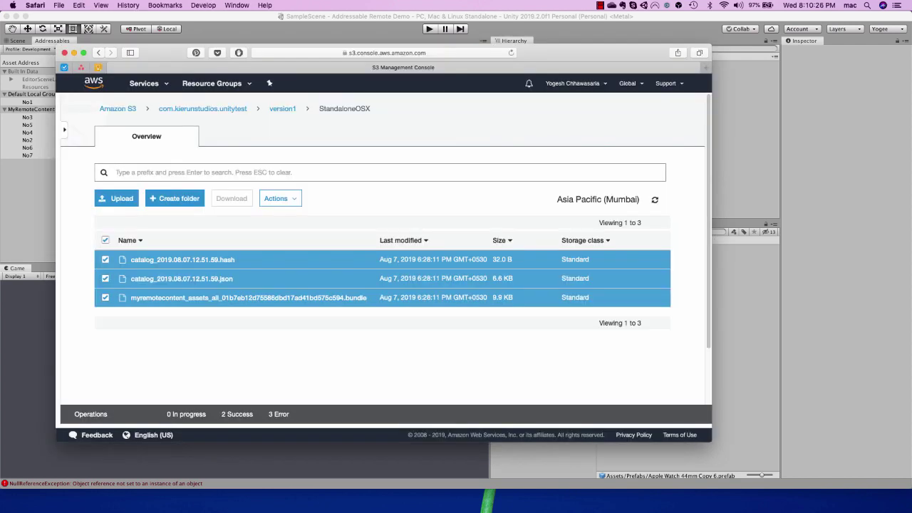
{"action": "key", "text": "super+Tab"}
{"action": "key", "text": "super+Tab"}
{"action": "key", "text": "super+Tab"}
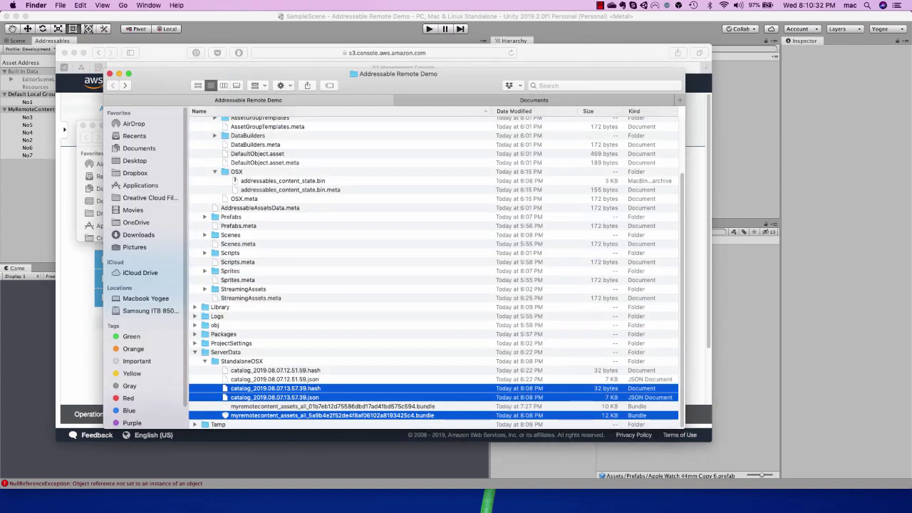
{"action": "left_click_drag", "start_coordinate": [226, 414], "coordinate": [282, 357]}
{"action": "key", "text": "super+Tab"}
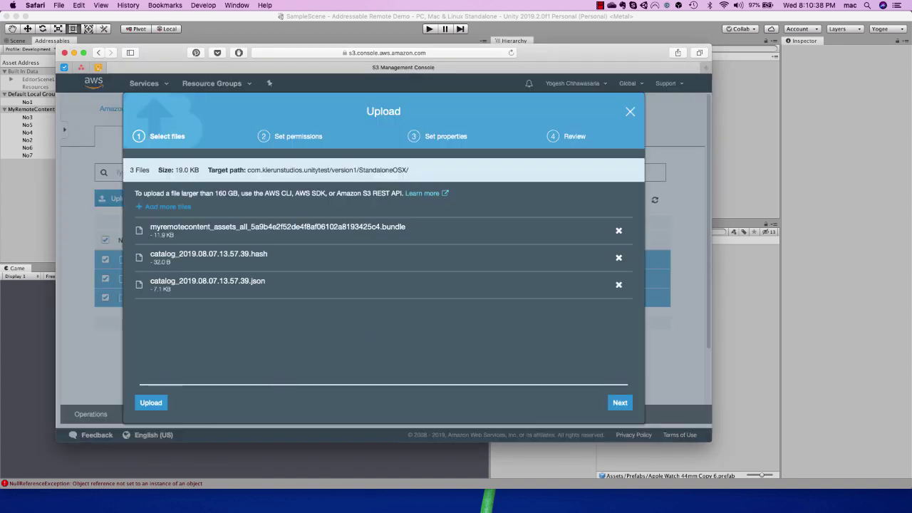
Upload the three files to the S3 folder with default permissions and the Standard storage class
{"action": "left_click", "coordinate": [618, 403]}
{"action": "left_click", "coordinate": [618, 403]}
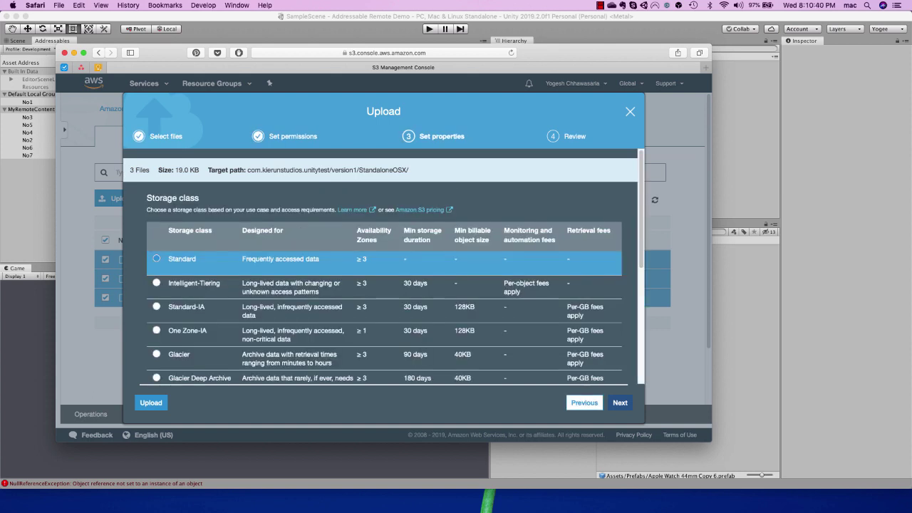
{"action": "left_click", "coordinate": [619, 404]}
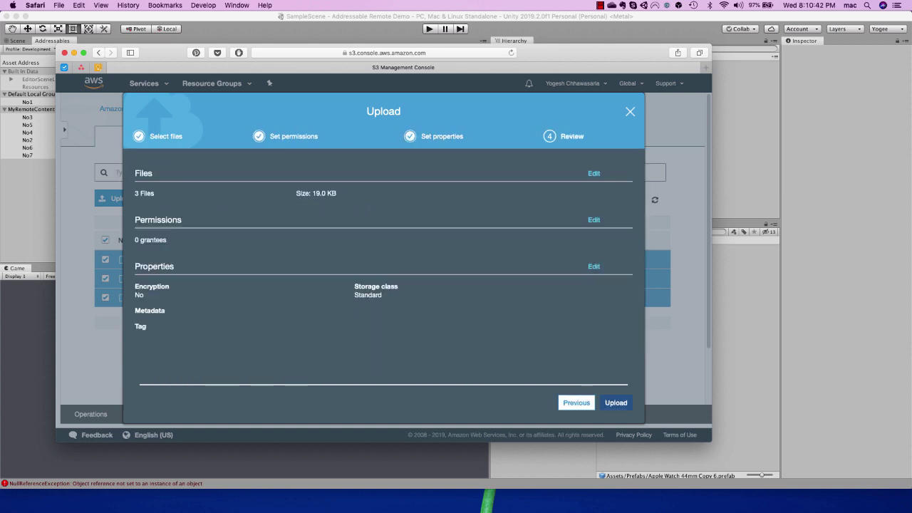
{"action": "left_click", "coordinate": [619, 403]}
Make the 13.57.39 catalog hash and JSON files and the 5a9b4e2f bundle public in the S3 StandaloneOSX folder
{"action": "scroll", "coordinate": [499, 315], "scroll_direction": "down", "scroll_amount": 3}
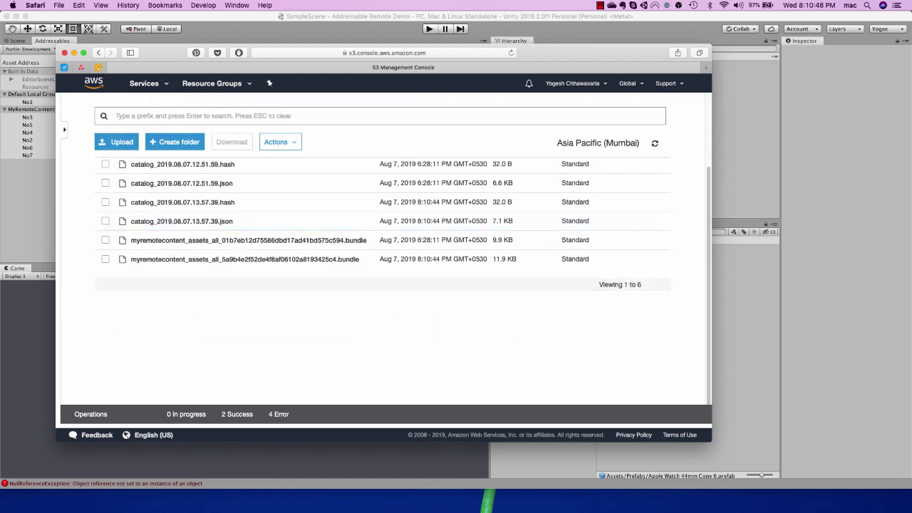
{"action": "left_click", "coordinate": [182, 221]}
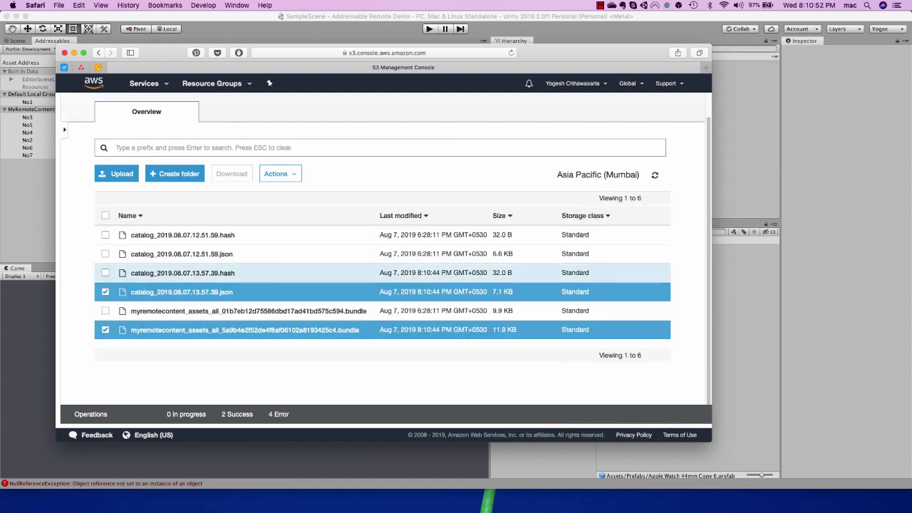
{"action": "left_click", "coordinate": [105, 273]}
{"action": "left_click", "coordinate": [280, 174]}
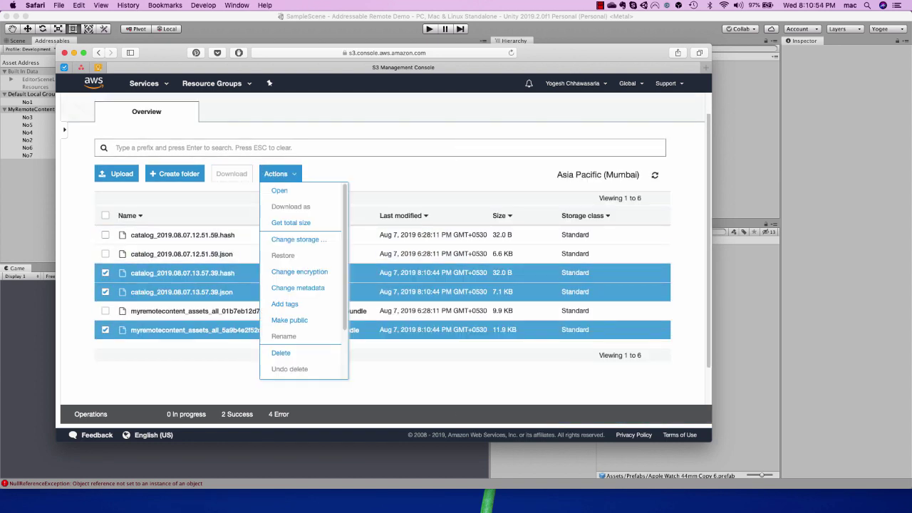
{"action": "left_click", "coordinate": [285, 320]}
{"action": "left_click", "coordinate": [513, 403]}
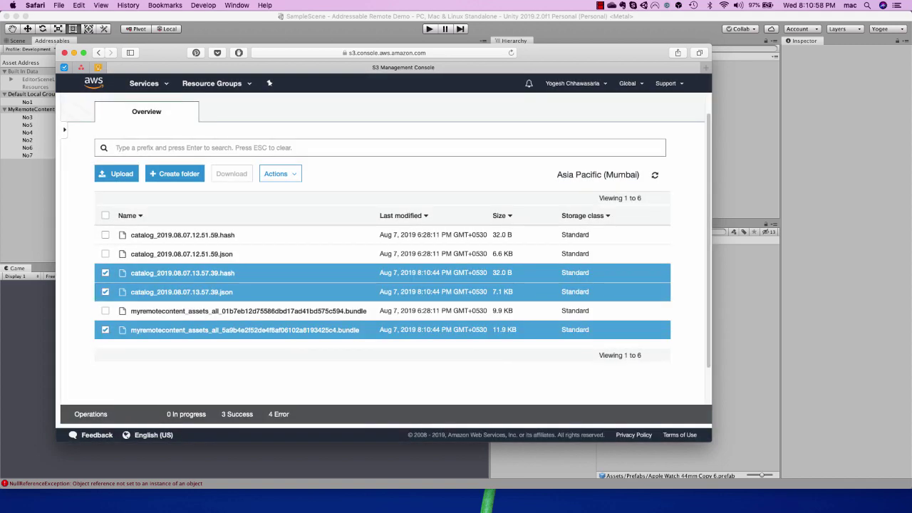
Switch to Finder's UnityTestAdd folder and launch the Build2 application
{"action": "key", "text": "super+Tab"}
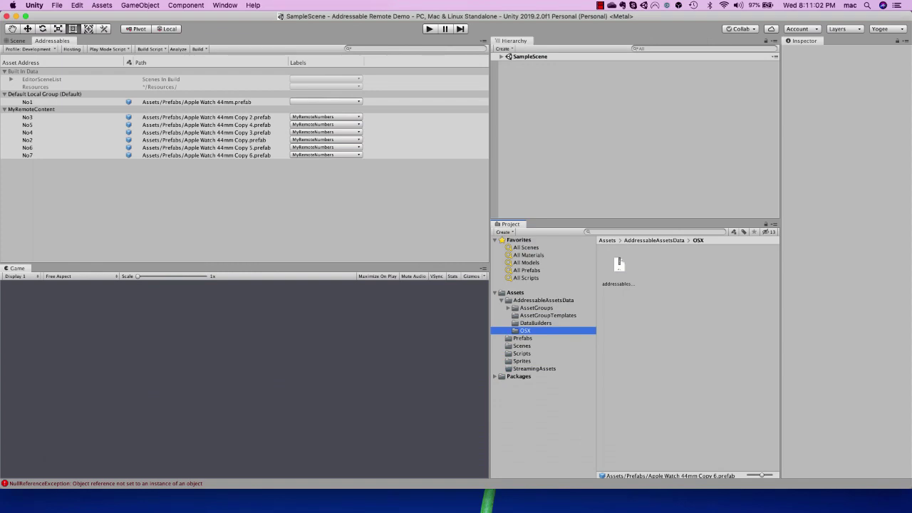
{"action": "key", "text": "super+Tab"}
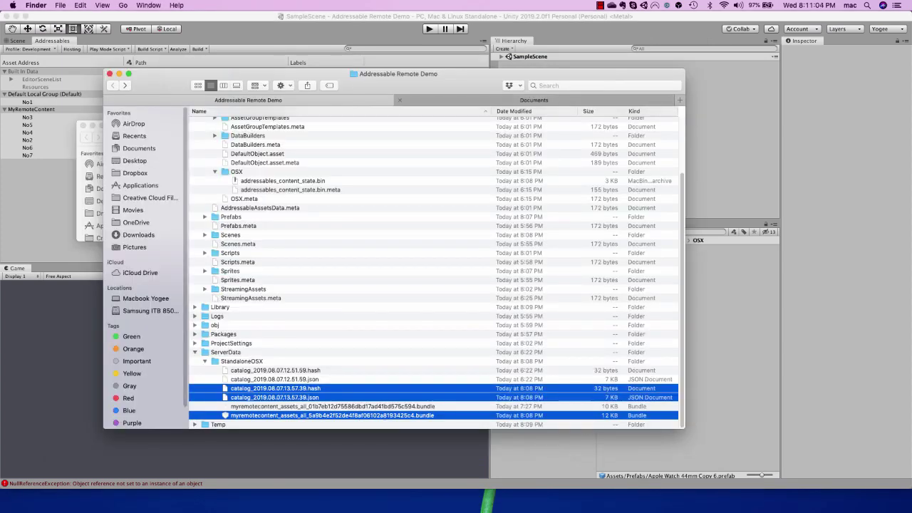
{"action": "key", "text": "super+Tab"}
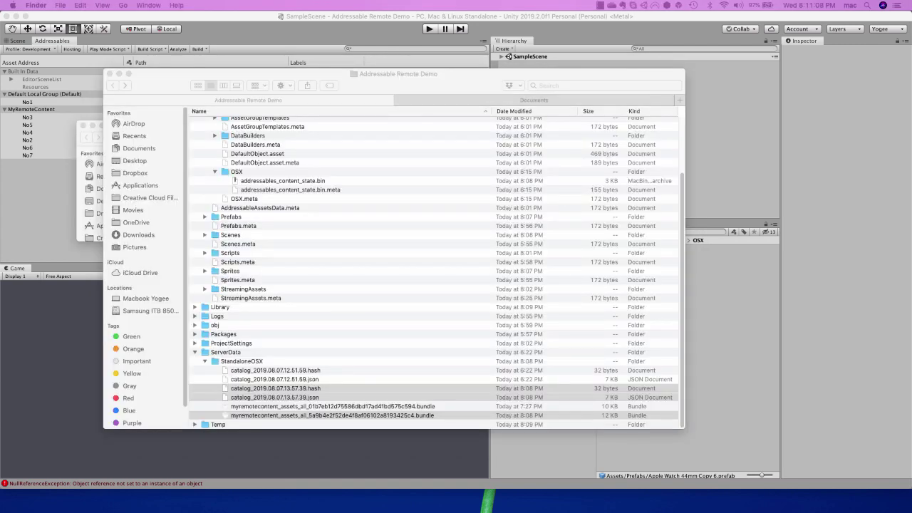
{"action": "left_click", "coordinate": [148, 5]}
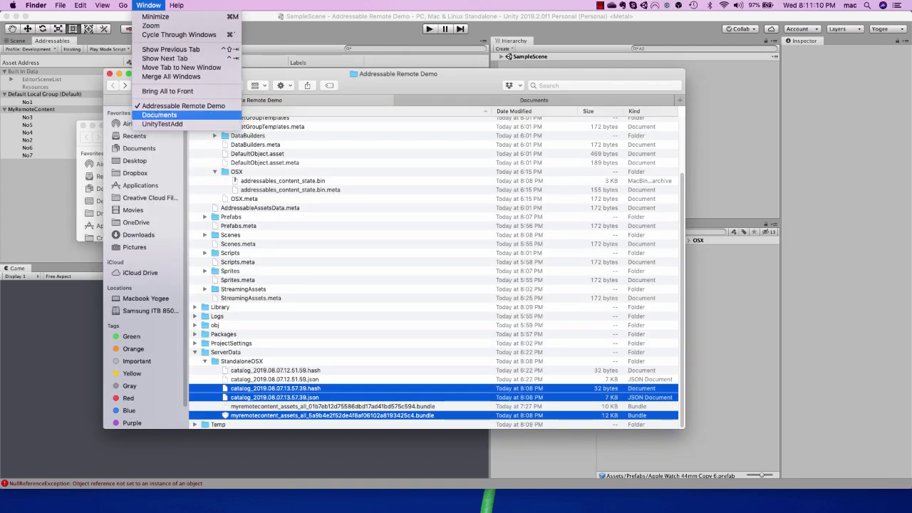
{"action": "left_click", "coordinate": [163, 124]}
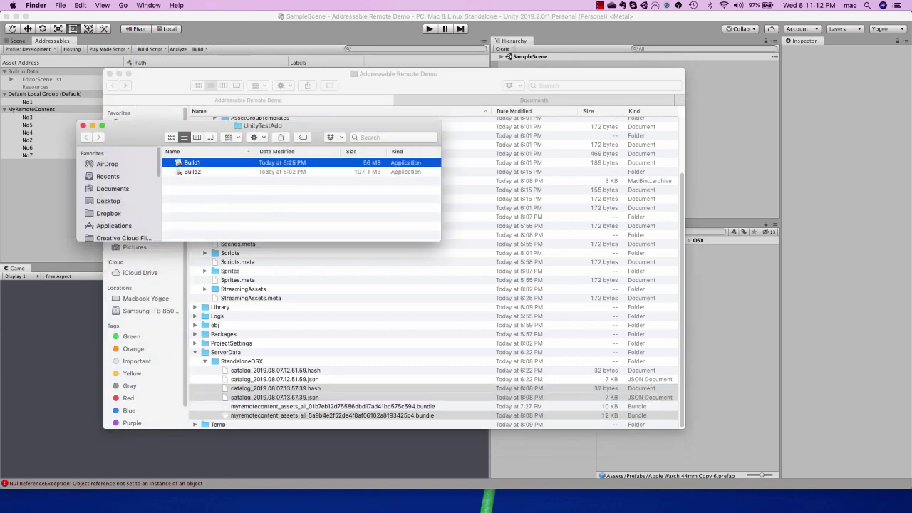
{"action": "double_click", "coordinate": [192, 172]}
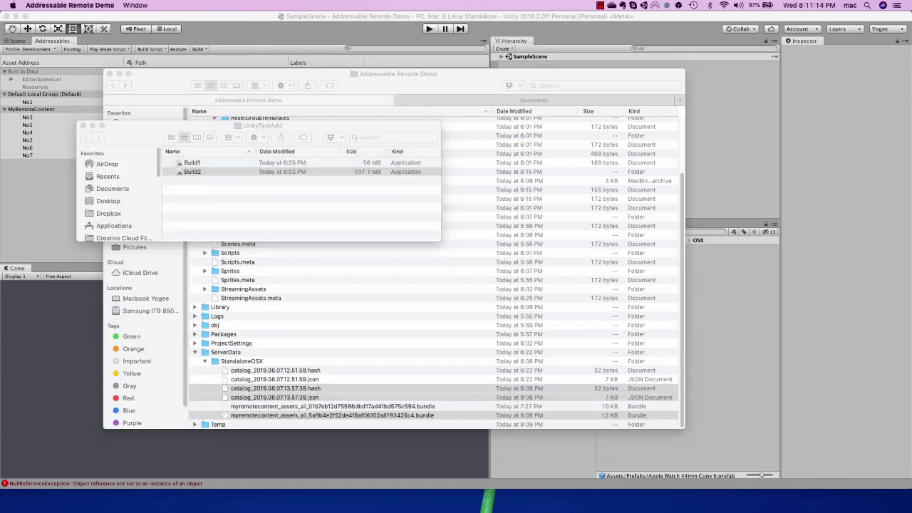